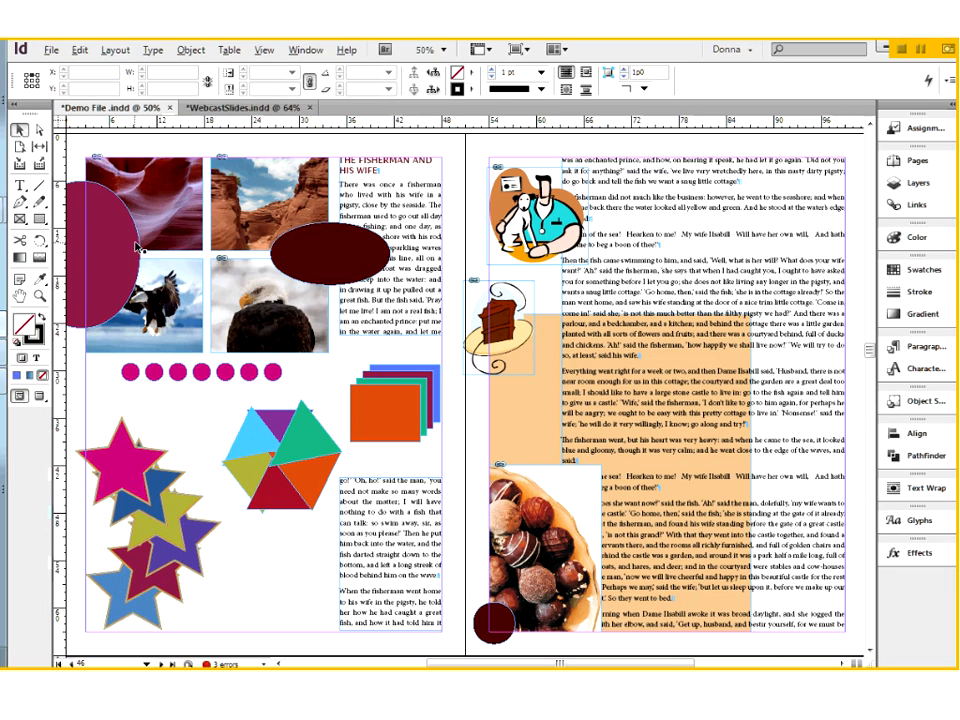
Step: Use the Selection tool to select the maroon-and-purple canyon photo's frame, followed by the text frame headed "The Fisherman and His Wife"
click(21, 130)
click(160, 183)
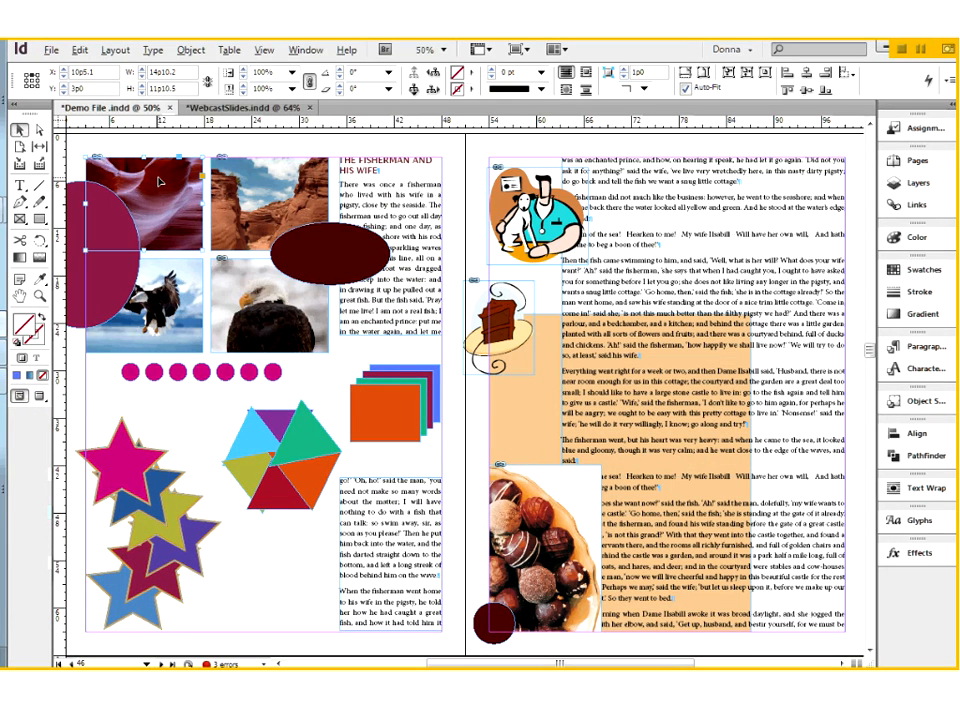
click(408, 193)
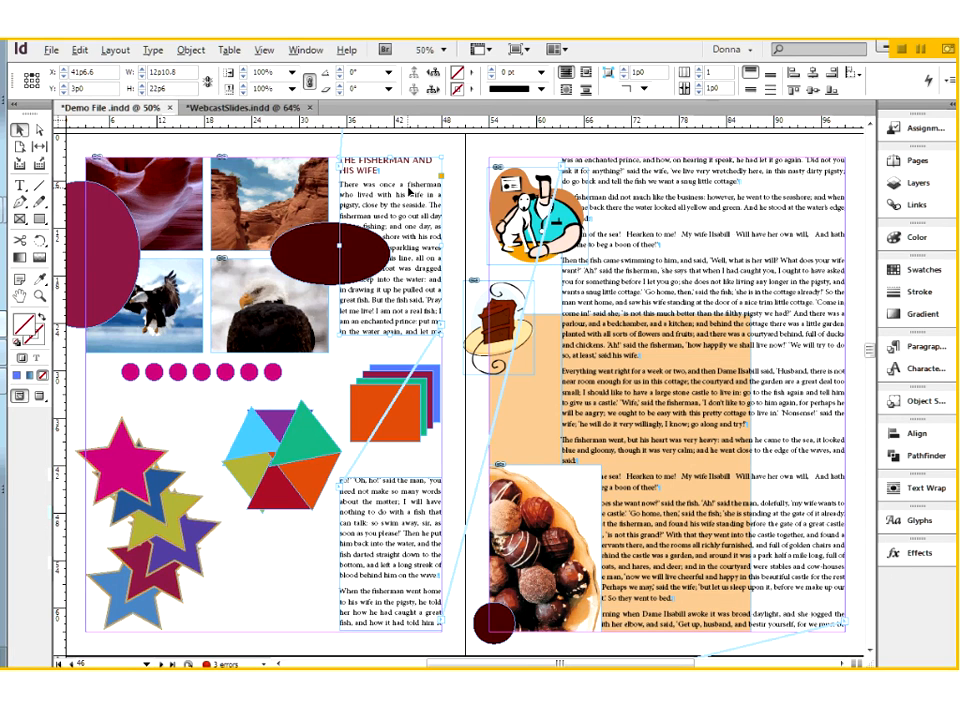
Step: Select the image content inside the maroon-and-purple canyon photo's frame with the Direct Selection tool
click(20, 130)
click(37, 133)
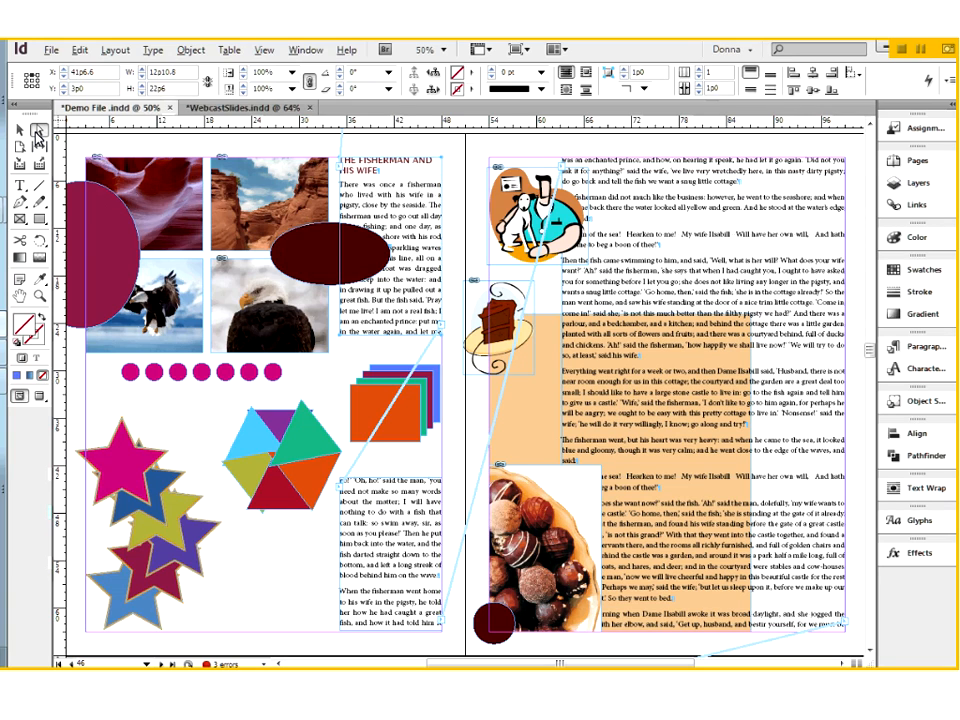
click(179, 204)
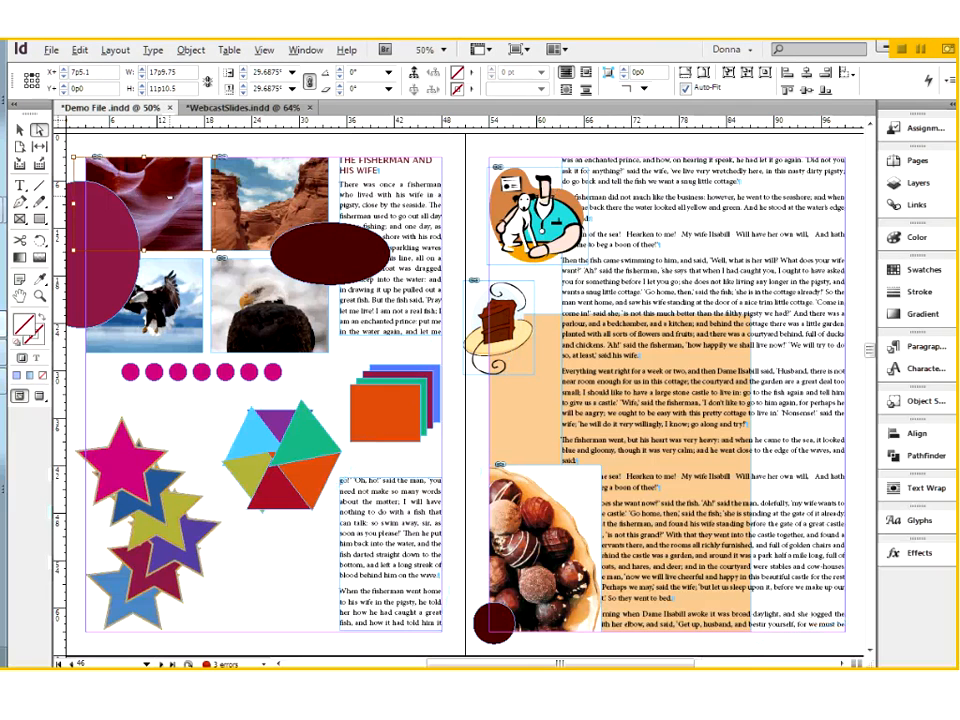
Step: Distort the front orange rectangle by moving only its upper-left corner point outward, and undo the change
click(383, 412)
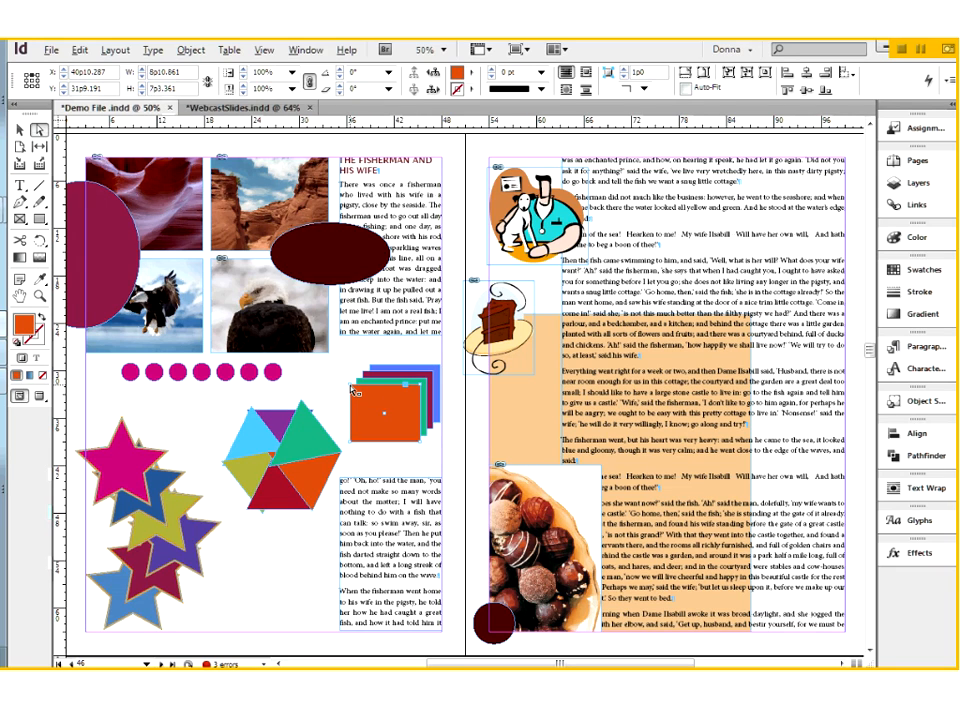
key(ctrl+space)
click(390, 445)
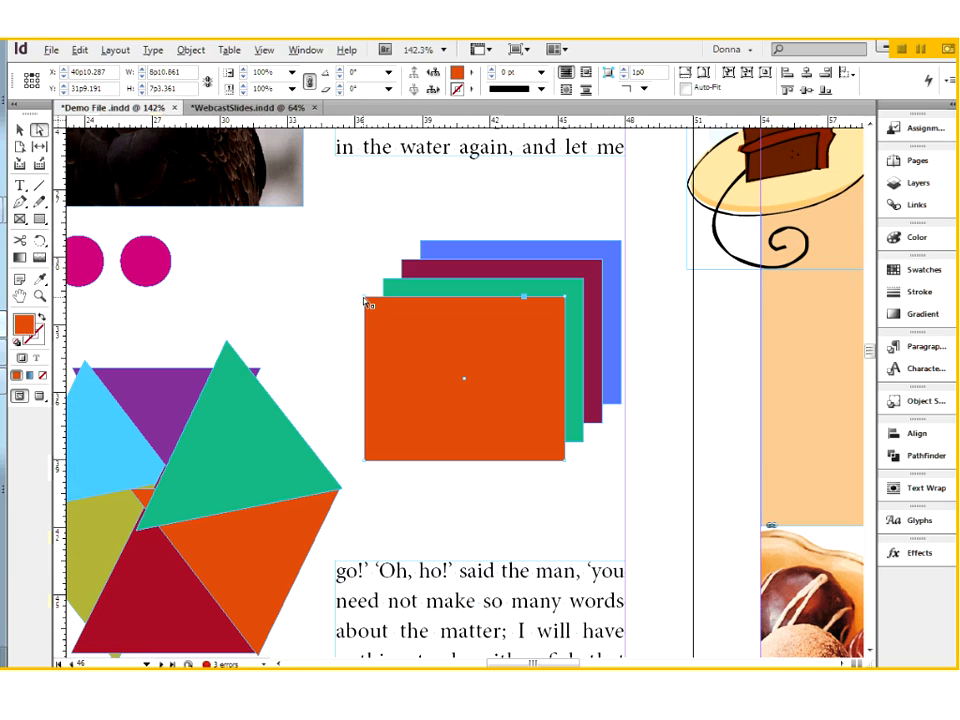
drag(365, 299, 275, 270)
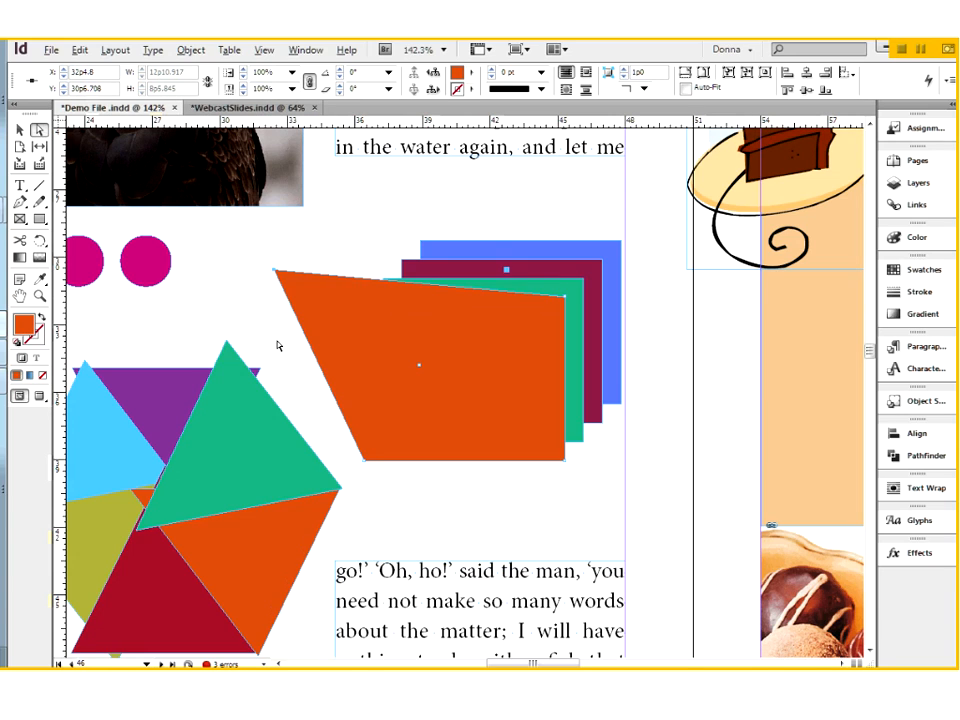
key(ctrl+z)
Step: Select the maroon ellipse, the dark red ellipse and the orange rectangle together with the Selection tool, and clear the selection
click(20, 130)
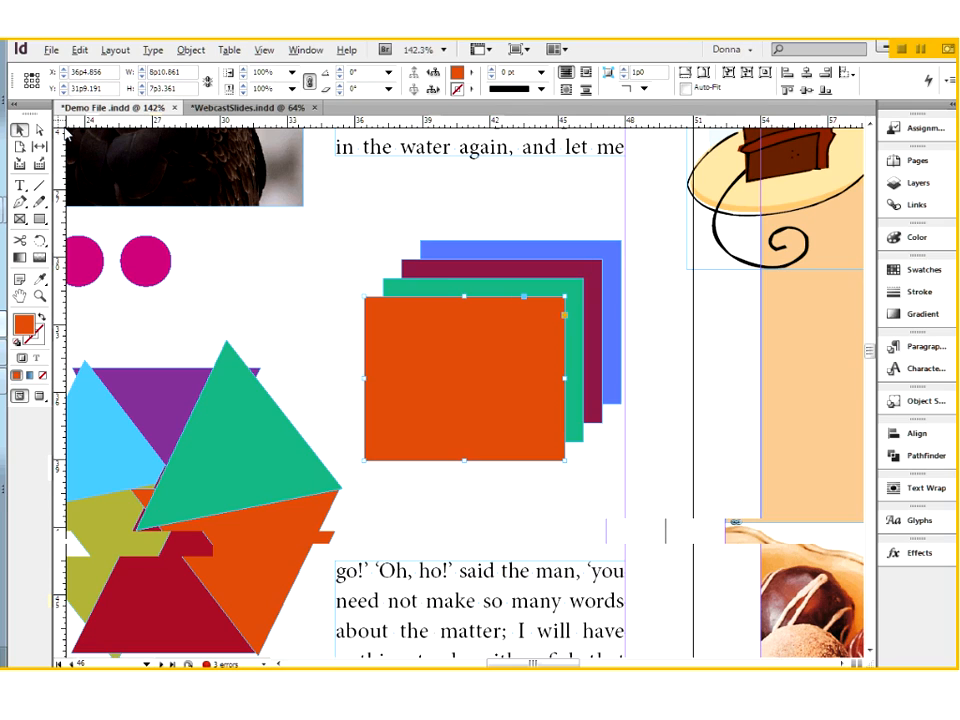
key(ctrl+5)
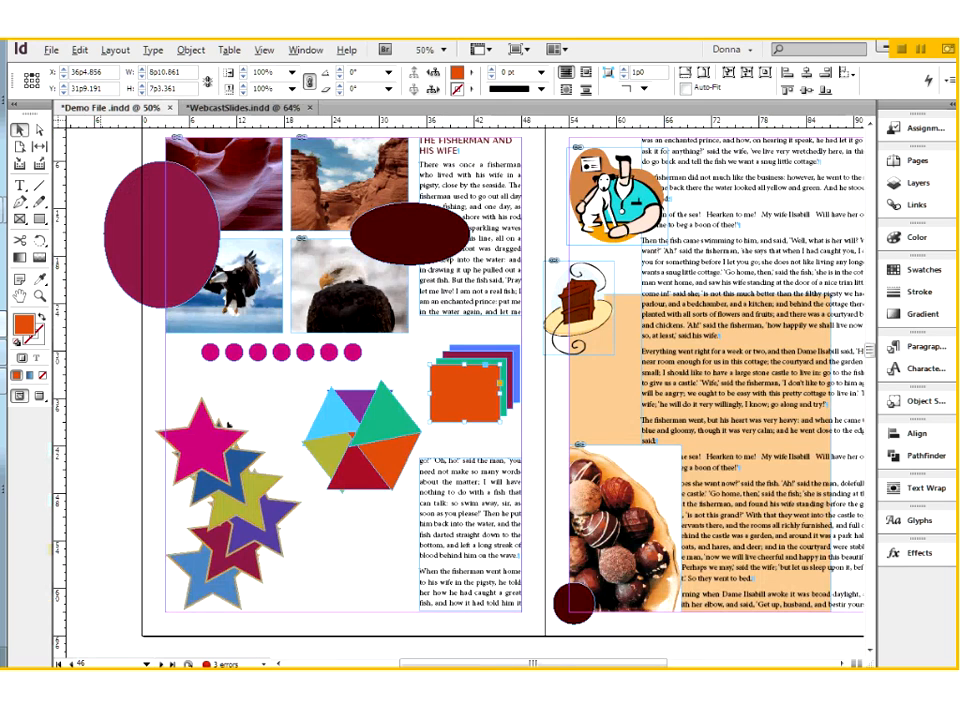
click(227, 422)
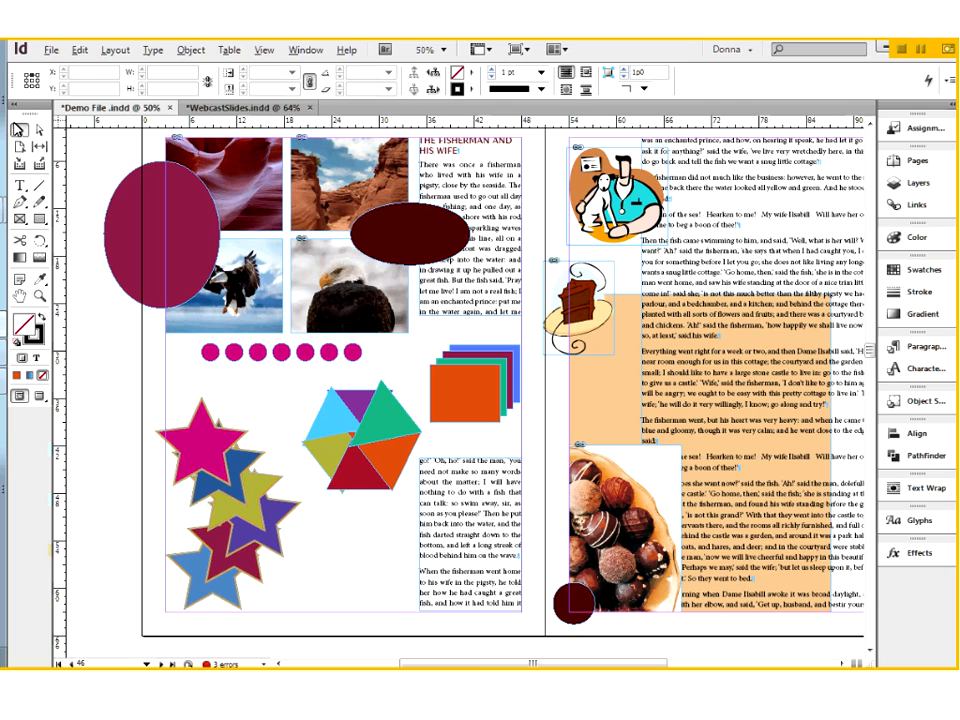
click(137, 236)
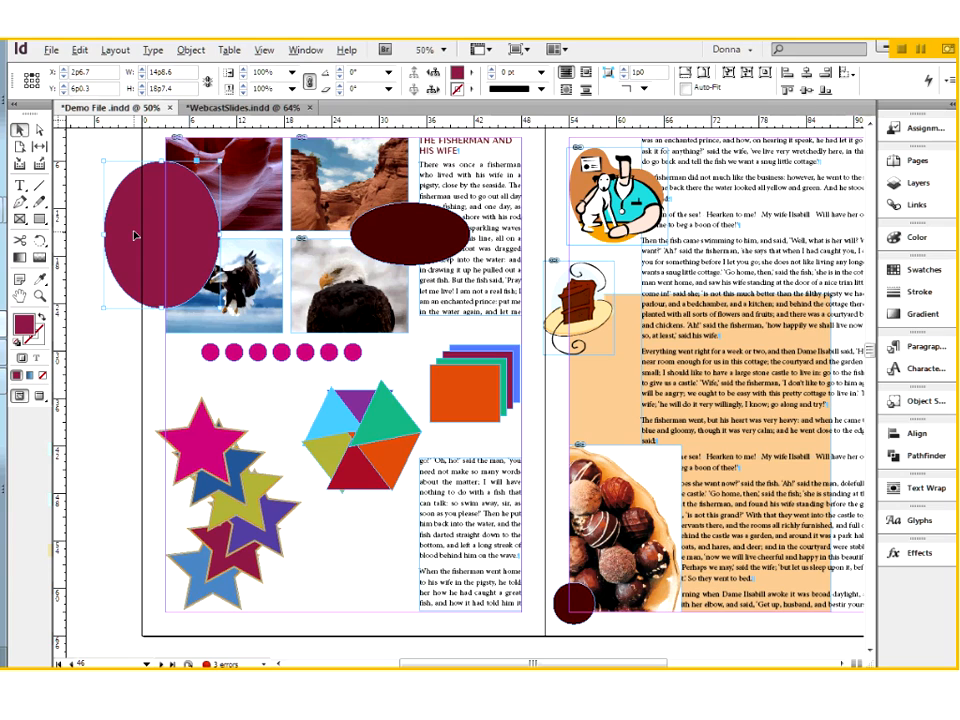
shift+click(424, 235)
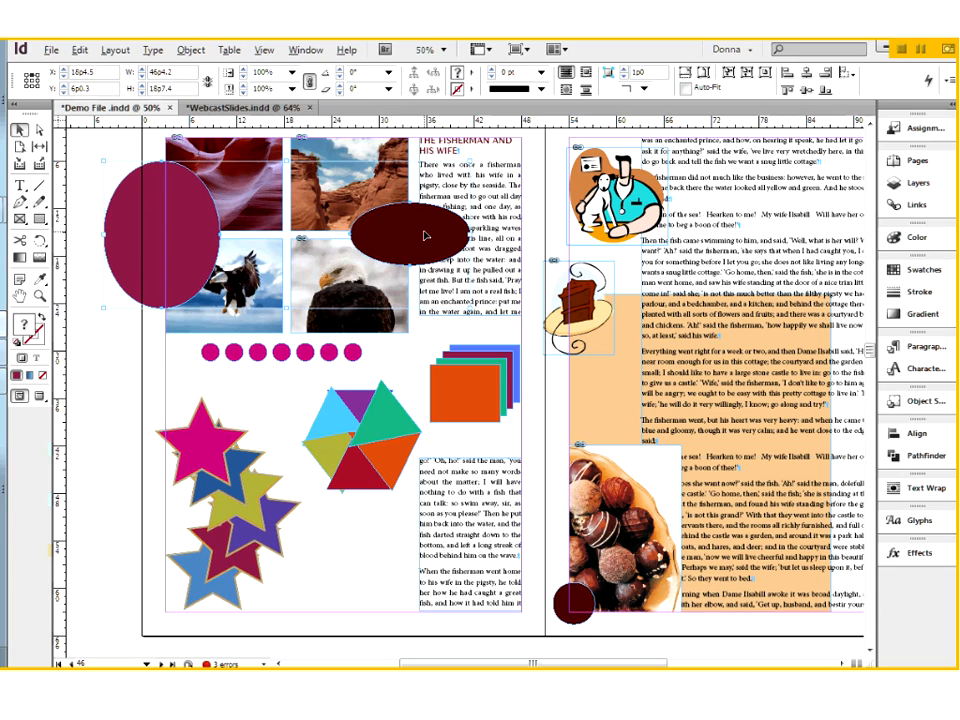
shift+click(470, 395)
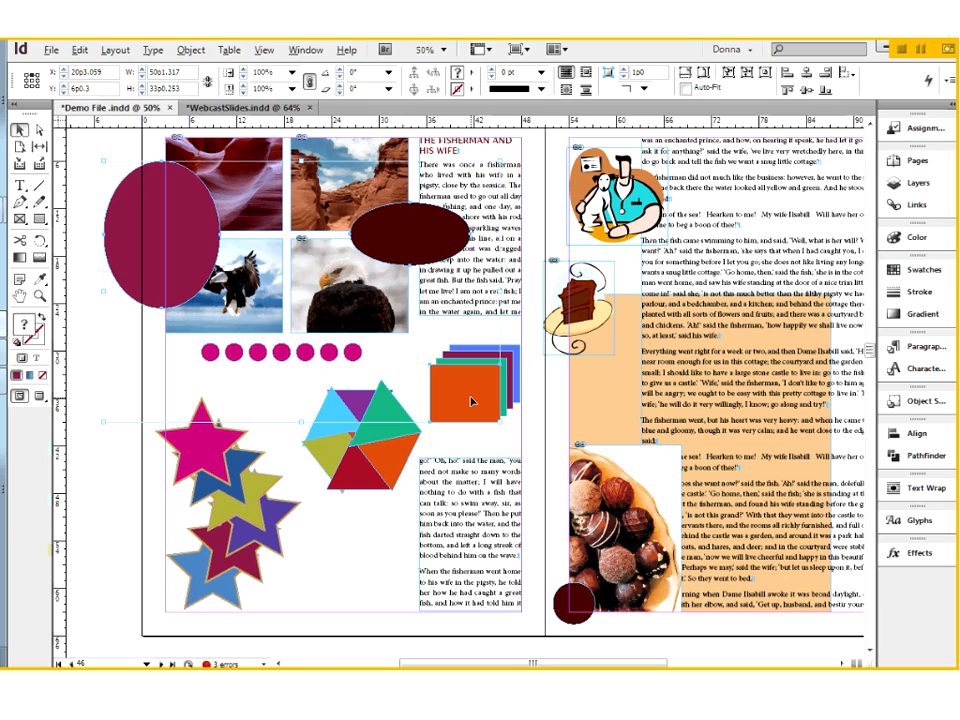
click(319, 558)
Step: Move the first, third, fourth, sixth and seventh magenta circles together about 2p9 straight down, and undo the move
drag(160, 345, 289, 391)
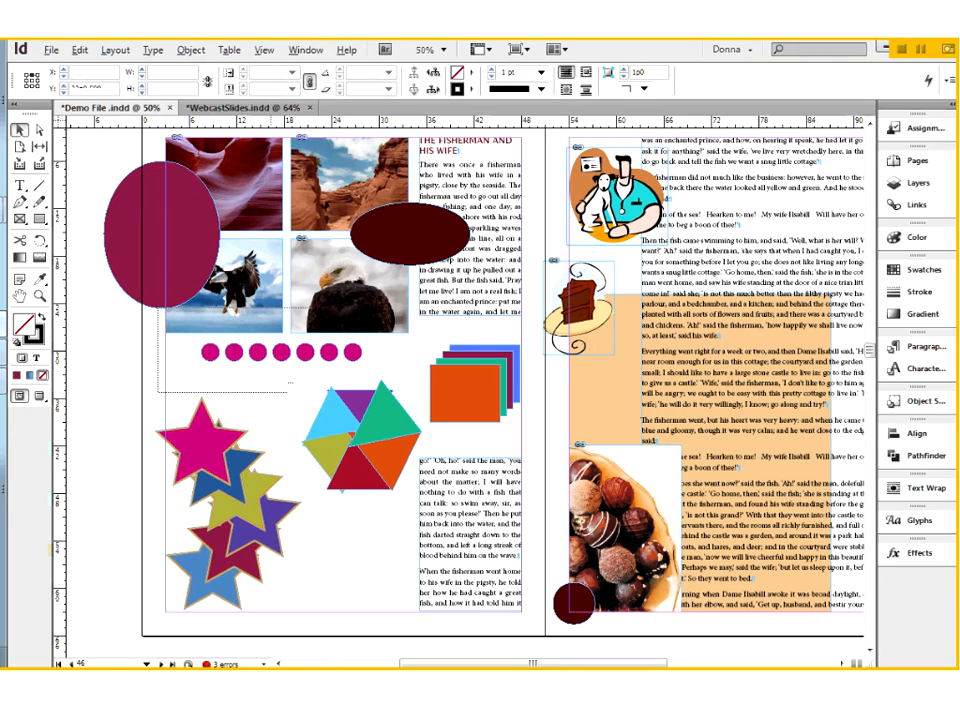
drag(289, 391, 390, 384)
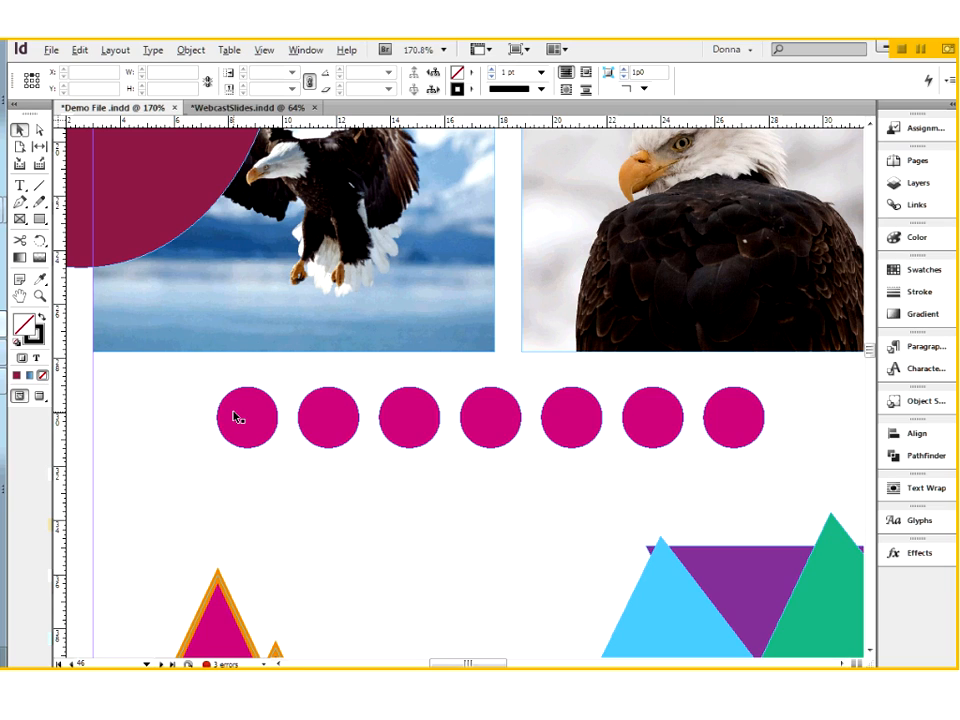
click(257, 428)
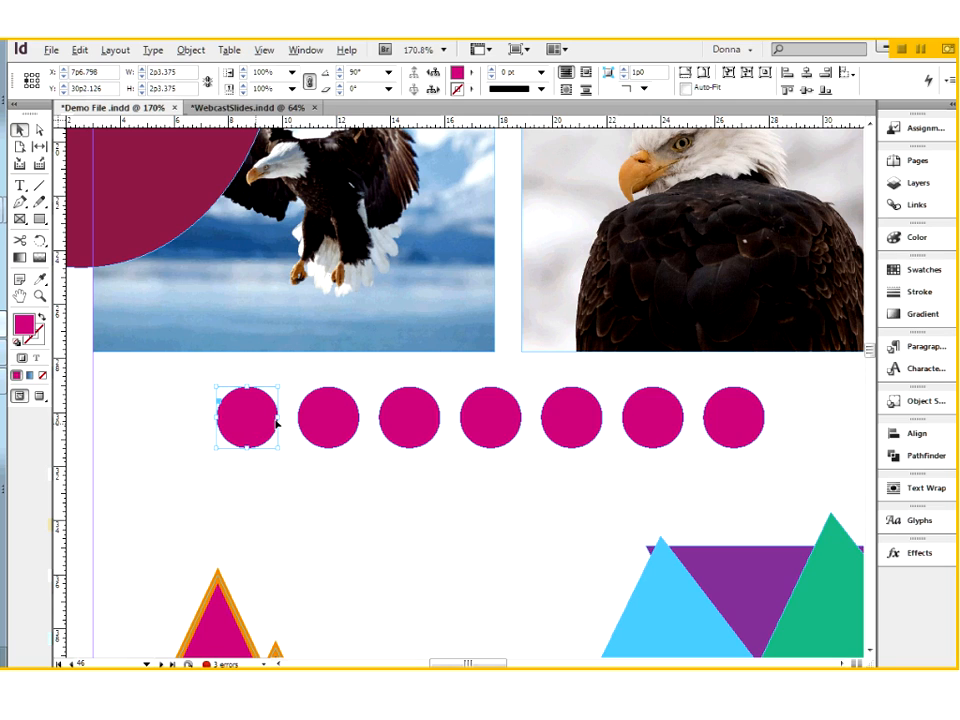
shift+click(415, 423)
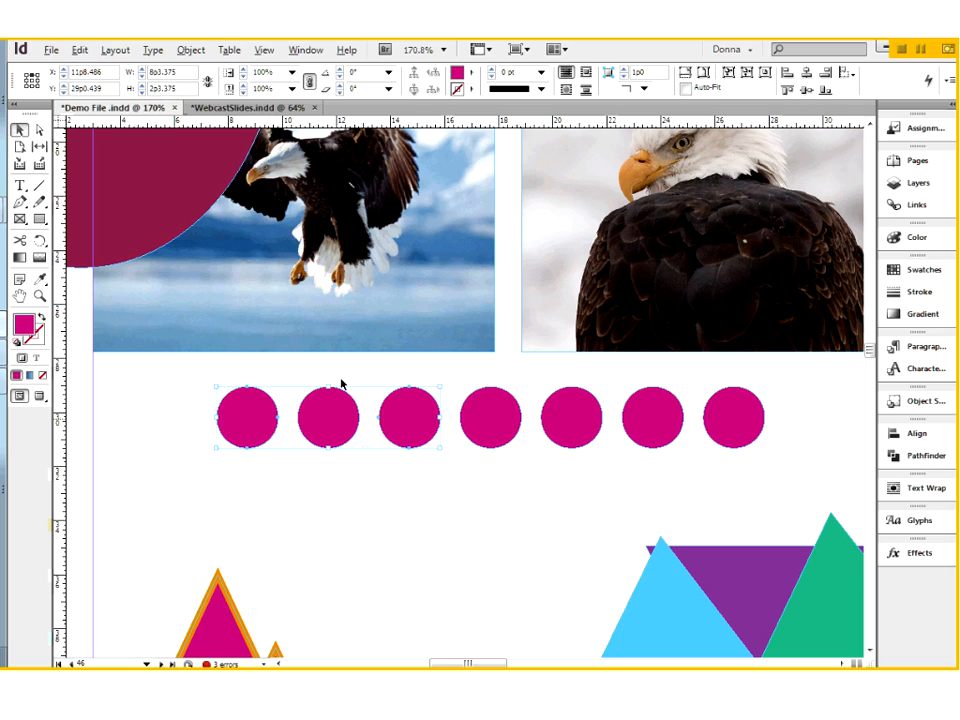
drag(194, 371, 780, 482)
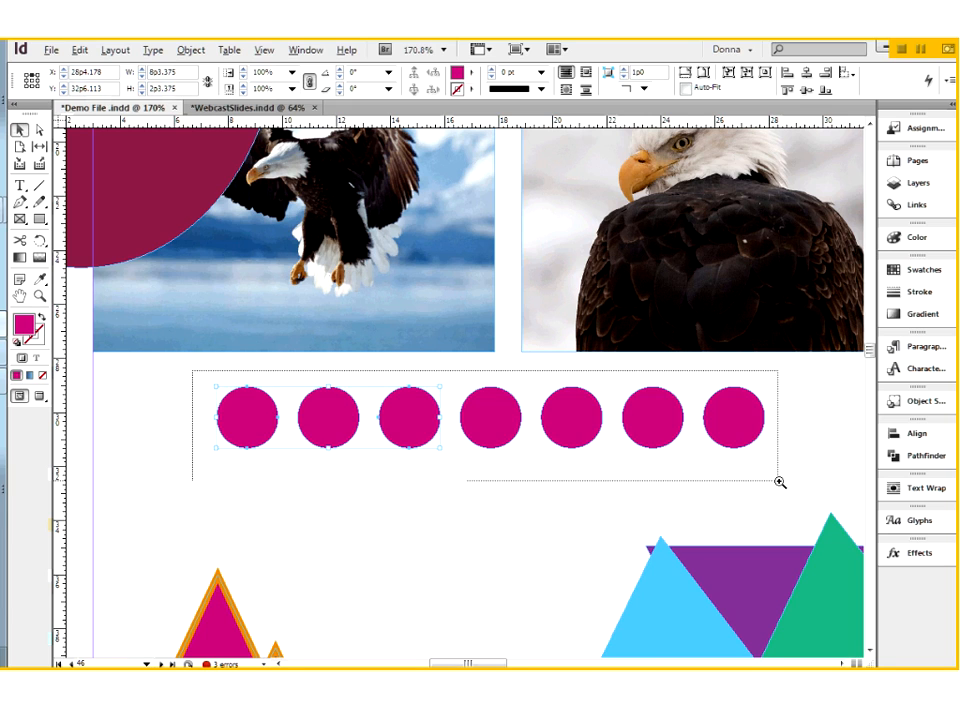
drag(780, 482, 780, 482)
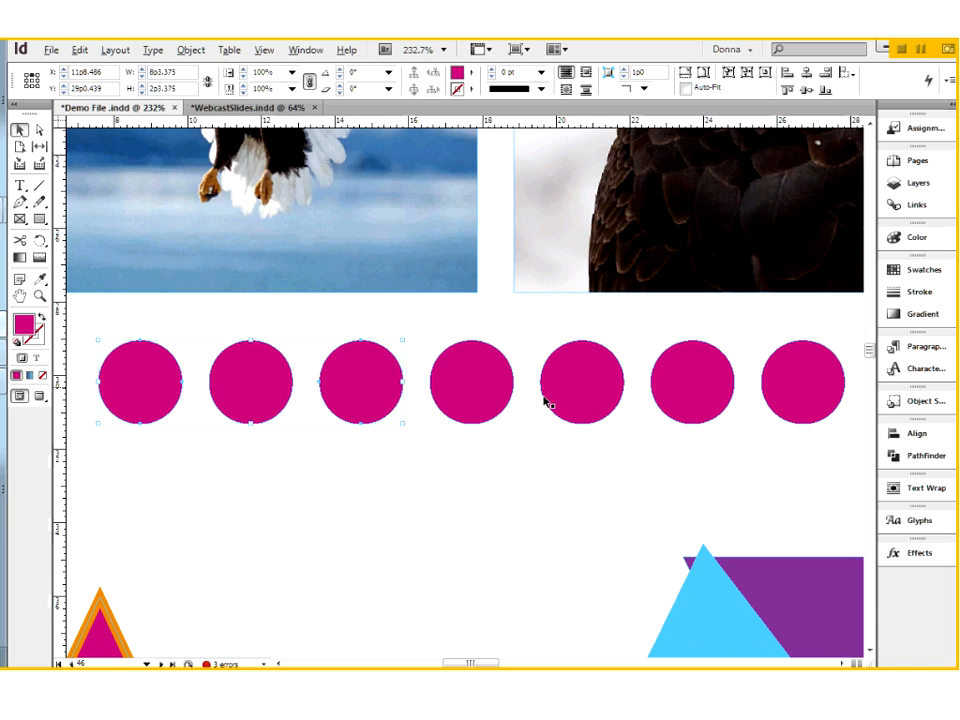
shift+click(464, 385)
shift+click(716, 391)
shift+click(798, 387)
drag(795, 402, 795, 496)
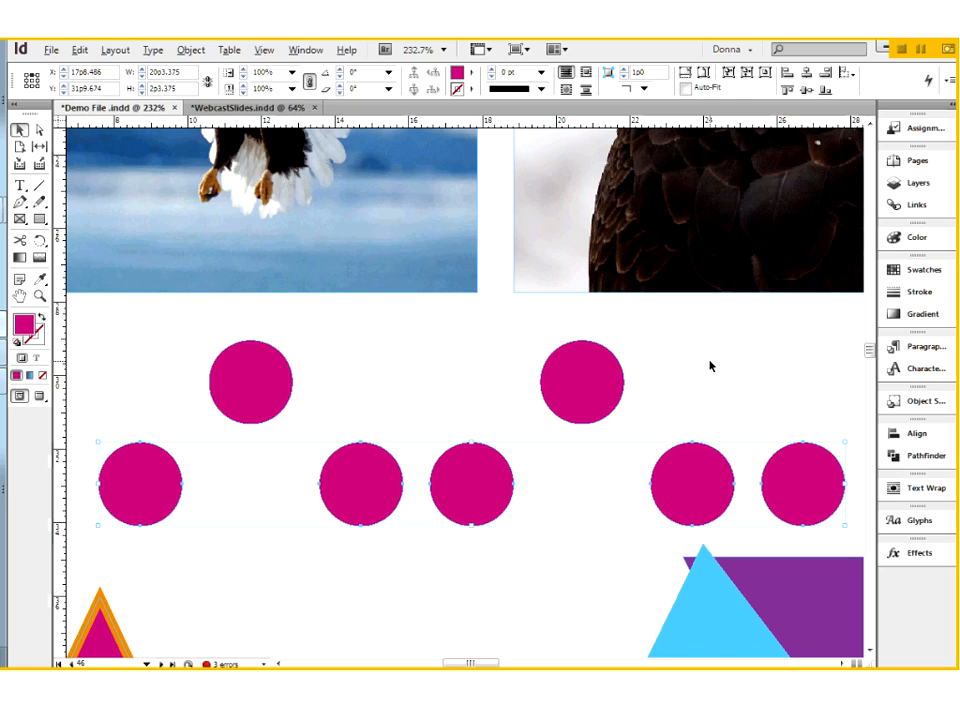
key(ctrl+z)
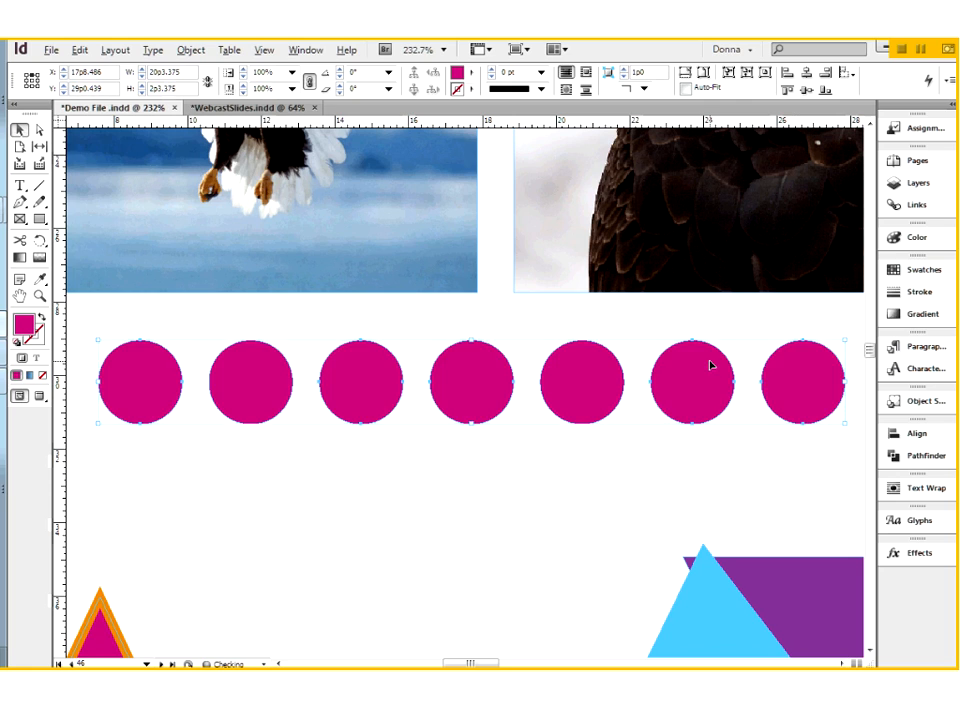
click(322, 513)
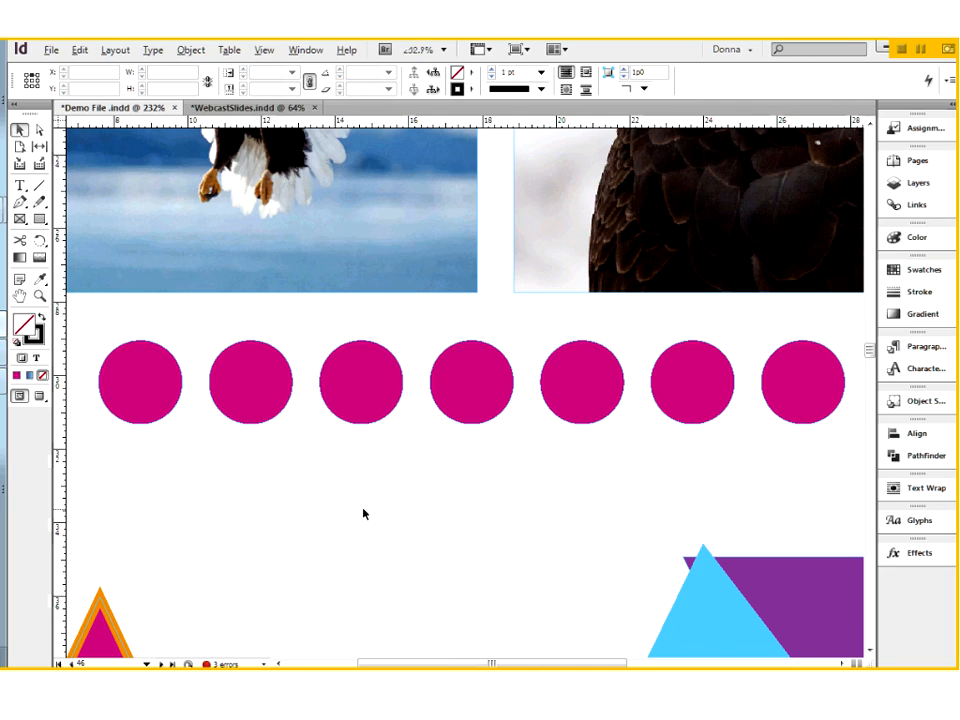
Step: Select the maroon ellipse with a selection marquee that only partly encloses it, and deselect it
key(ctrl+0)
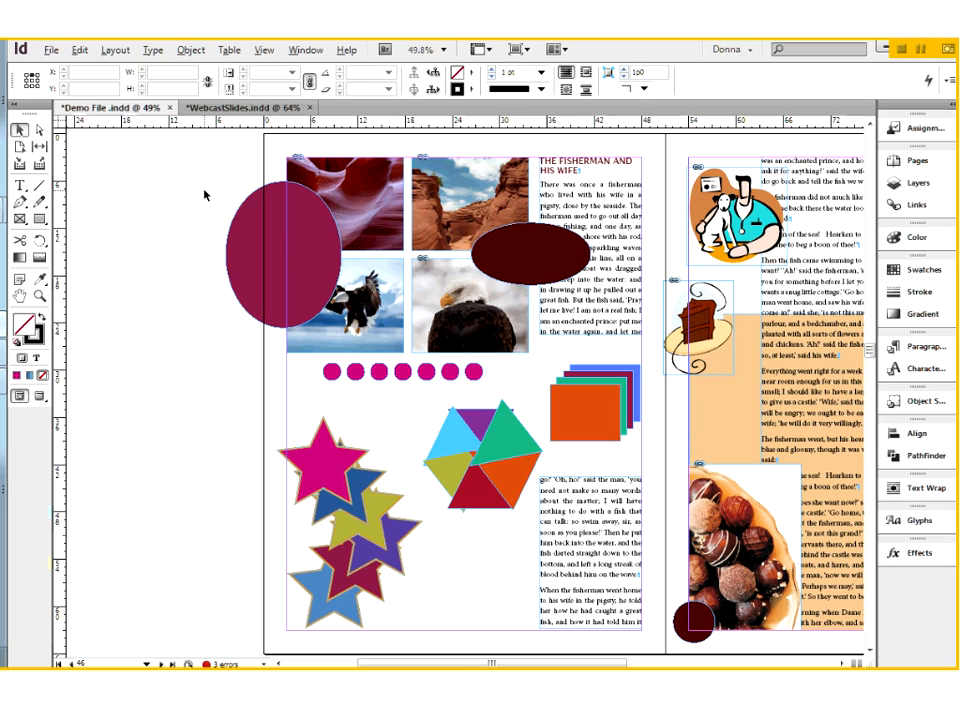
drag(204, 190, 243, 258)
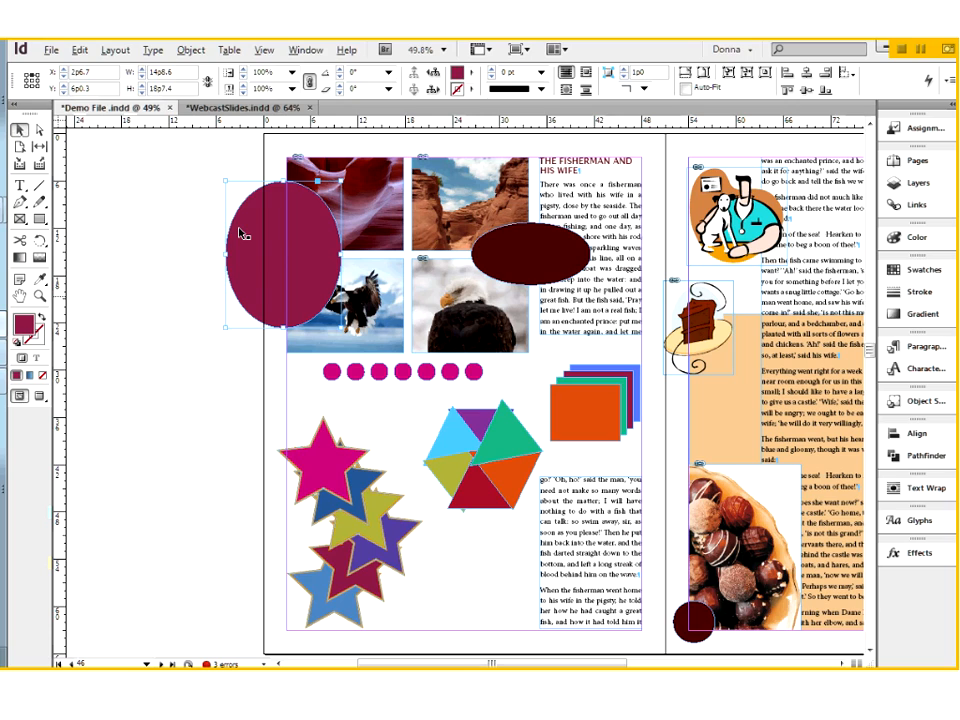
click(250, 411)
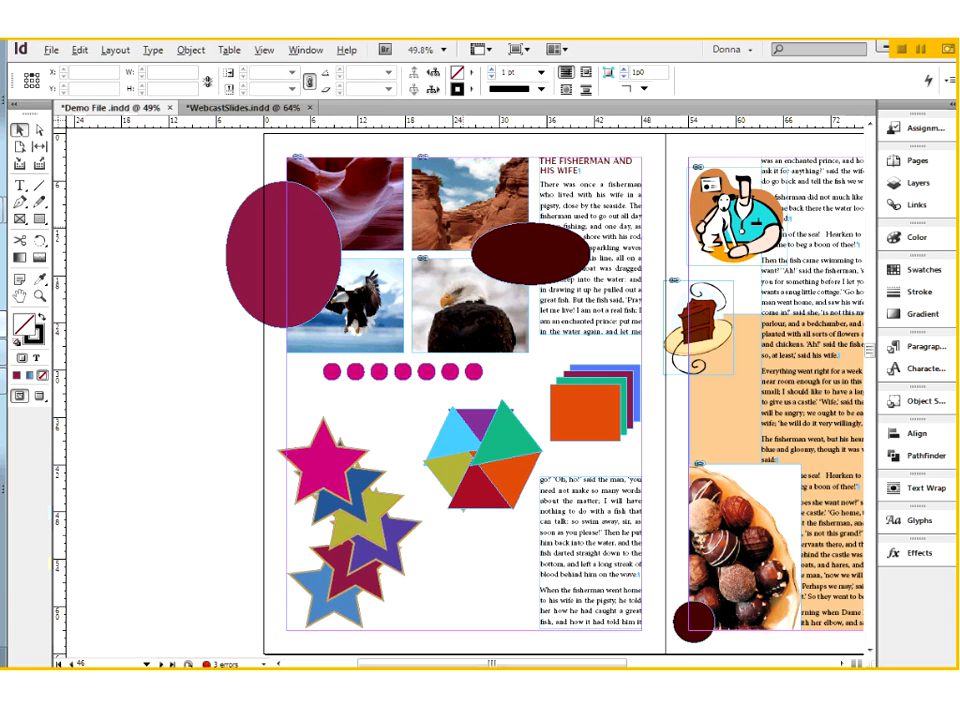
Step: Marquee-select both canyon photos and the dark red ellipse, move them about 2p8 left and 8p1 up, and undo the move
drag(340, 135, 433, 300)
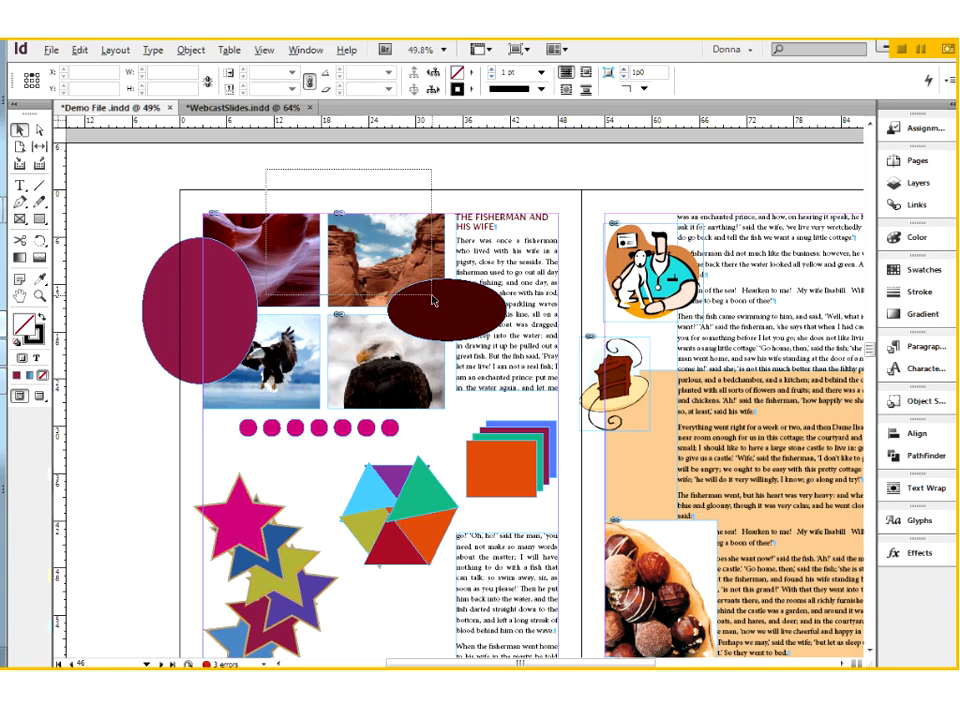
drag(431, 299, 430, 298)
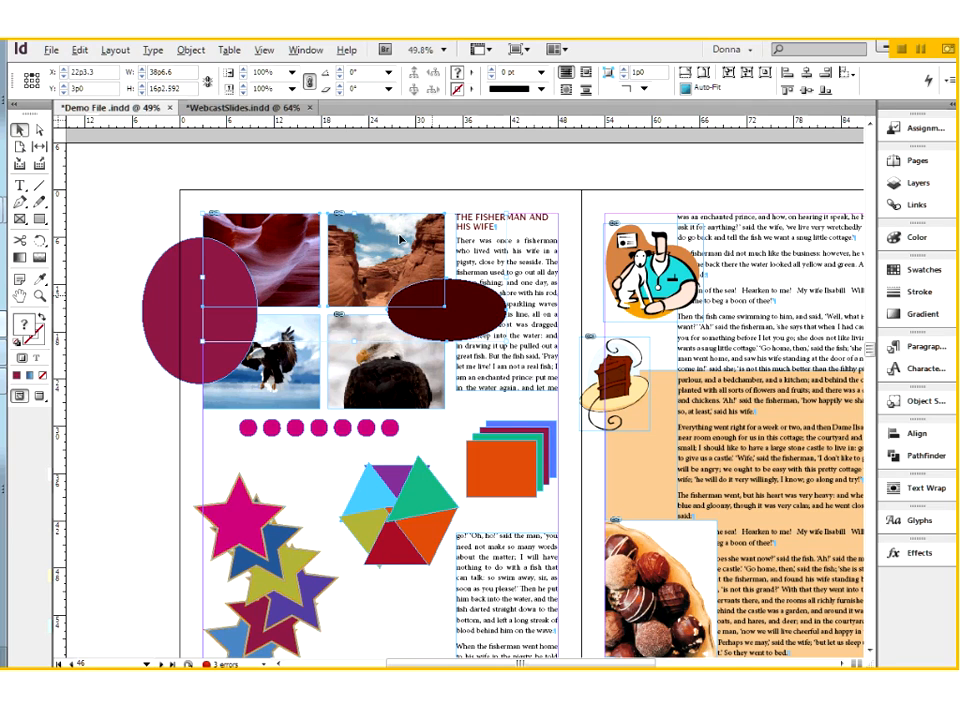
drag(400, 238, 379, 175)
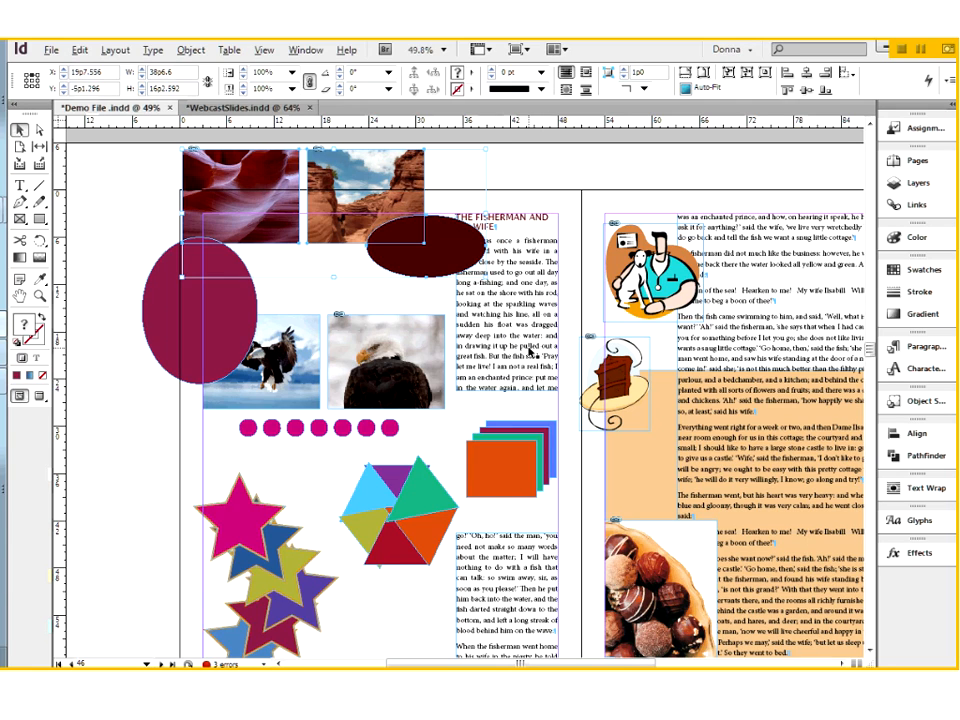
key(ctrl+z)
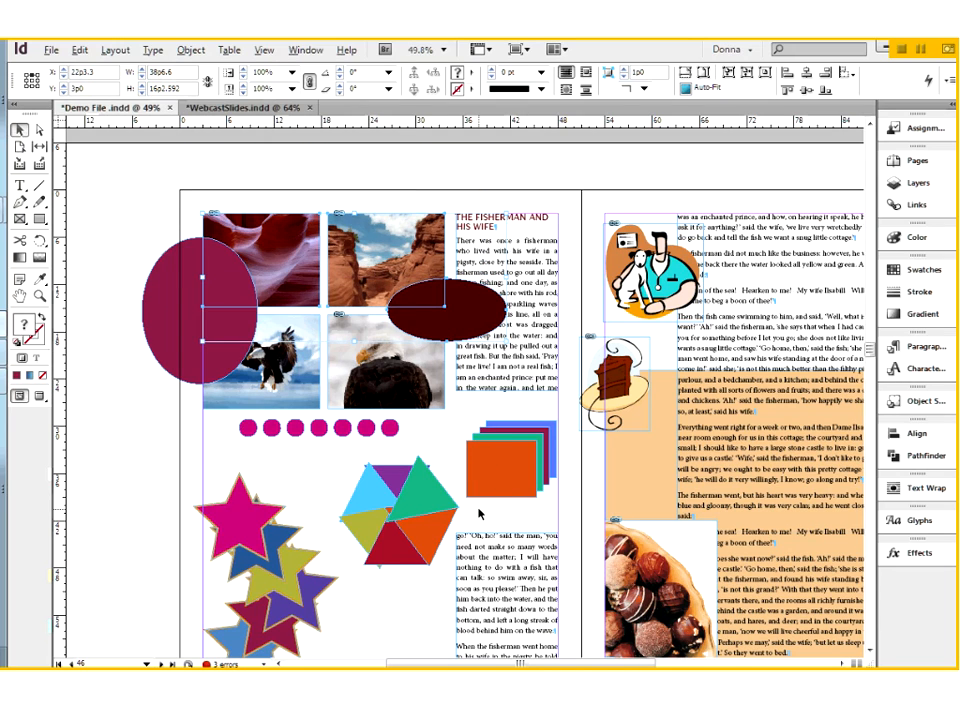
Step: Undo the move of the shapes and text frame from the first page's lower half, and clear the selection
scroll(478, 513, down, 2)
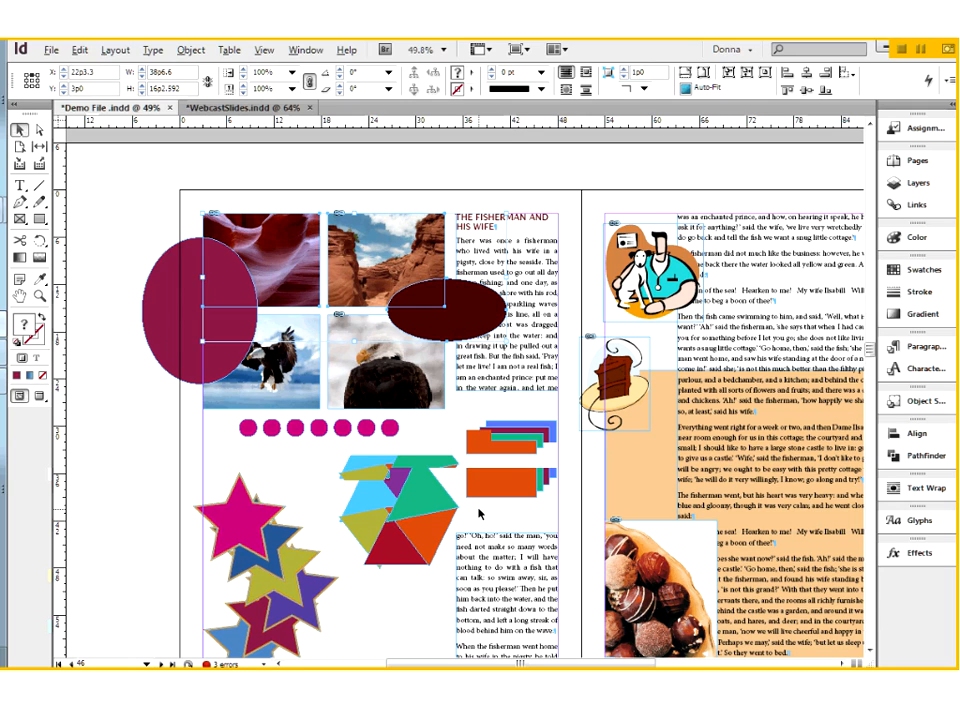
scroll(433, 428, down, 2)
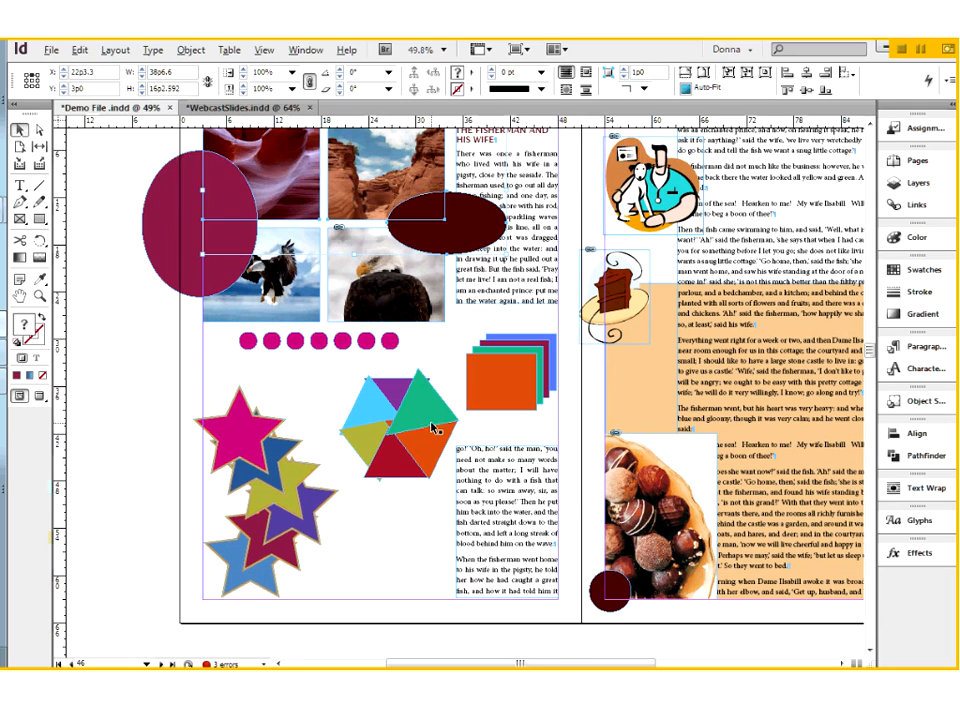
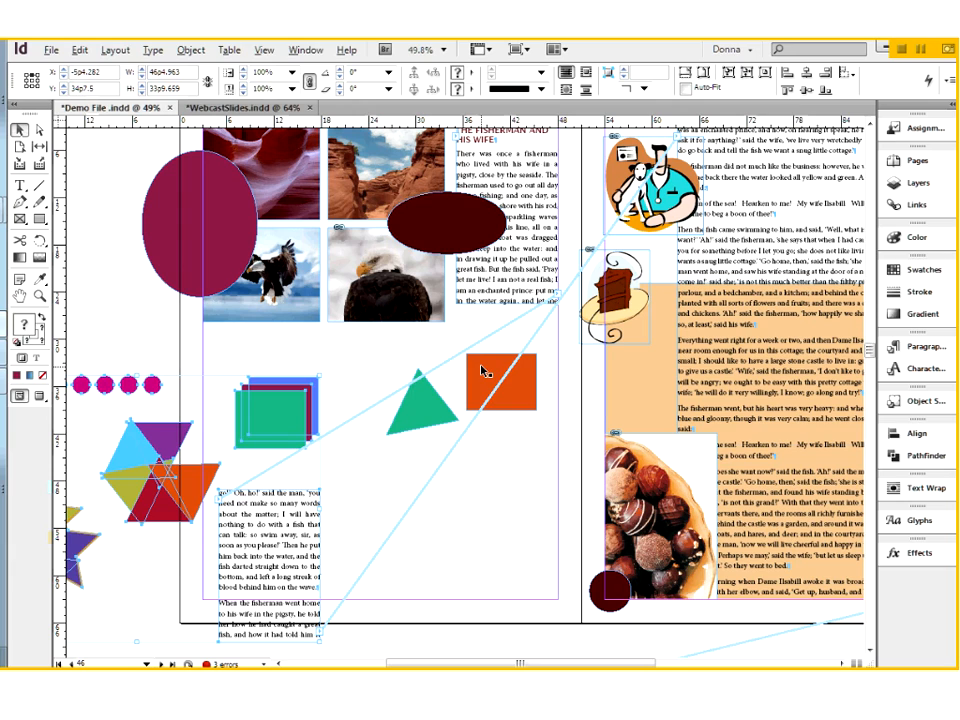
key(ctrl+z)
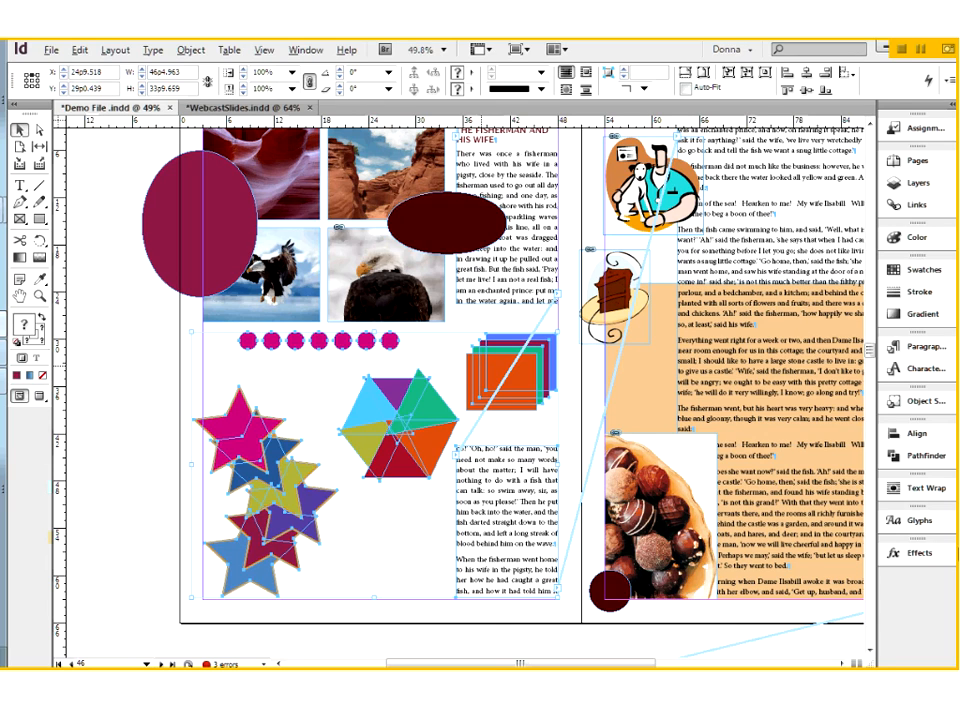
click(387, 499)
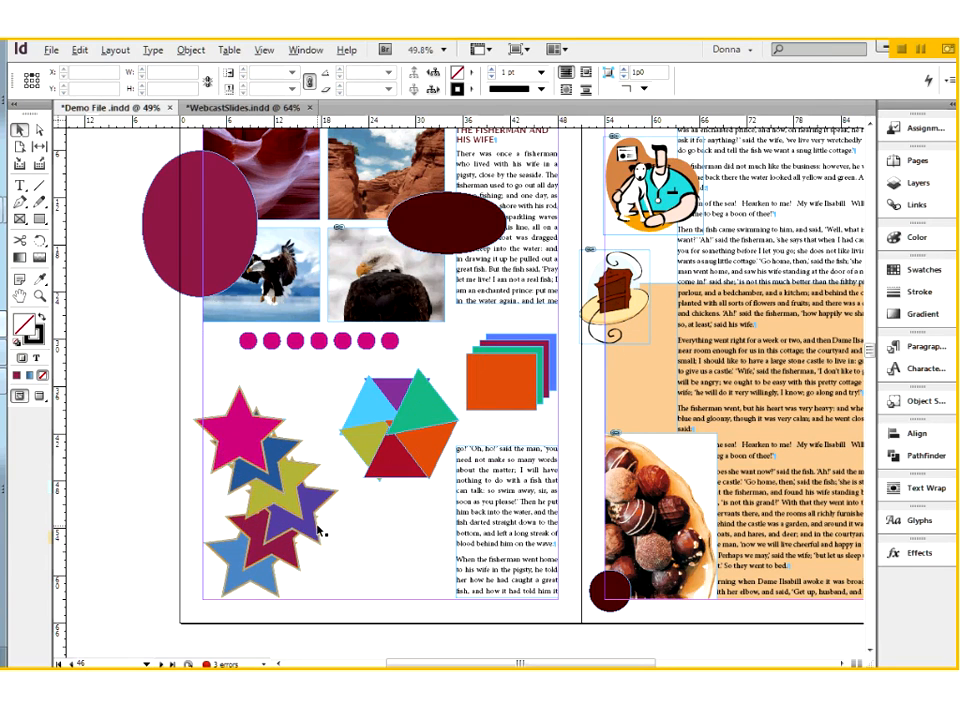
Step: Select all objects on the current spread and look over the neighbouring spreads for how far the selection reaches
click(80, 50)
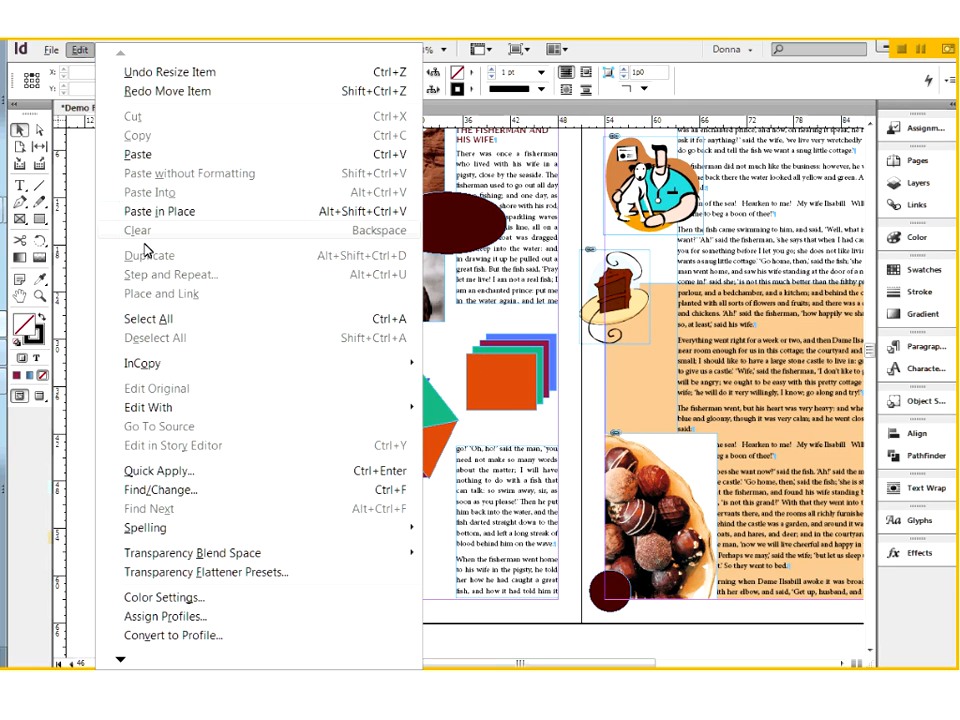
click(157, 320)
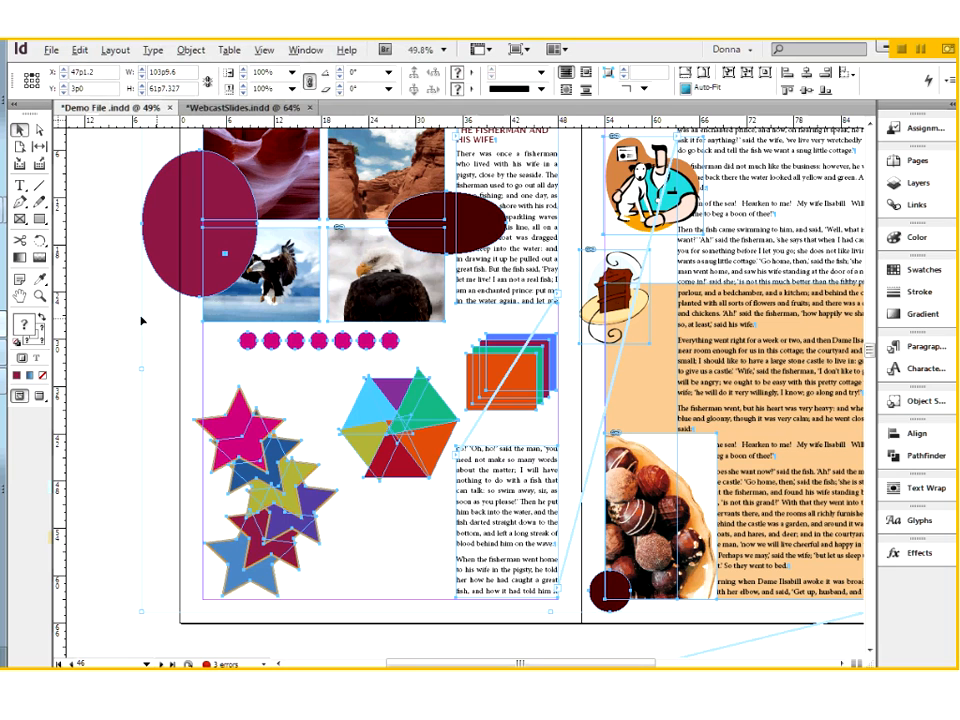
key(ctrl+minus)
key(ctrl+minus)
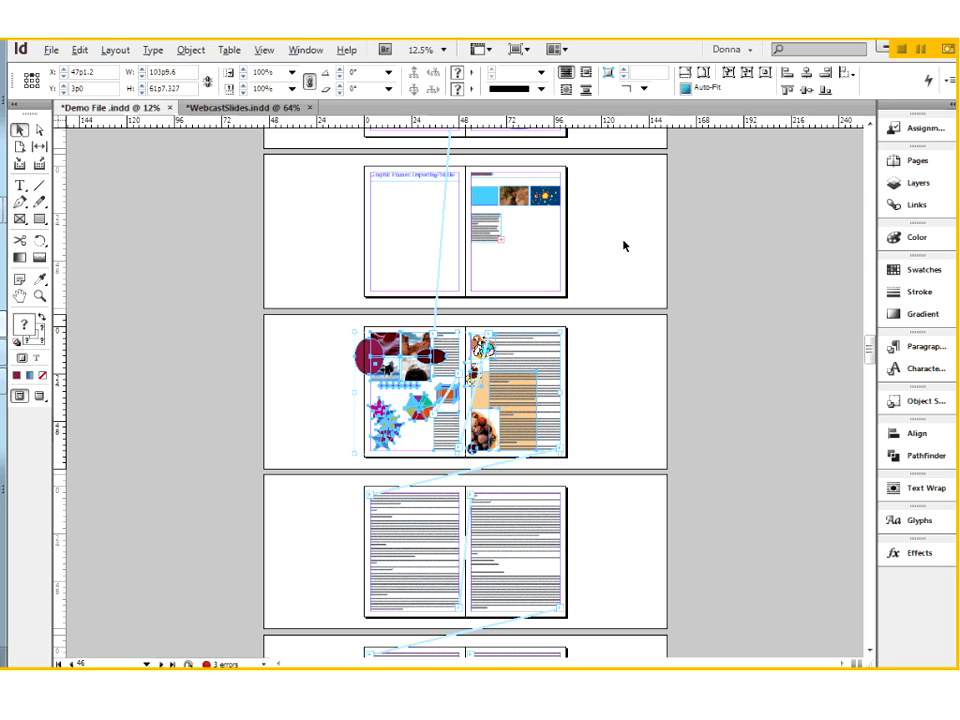
scroll(621, 245, up, 3)
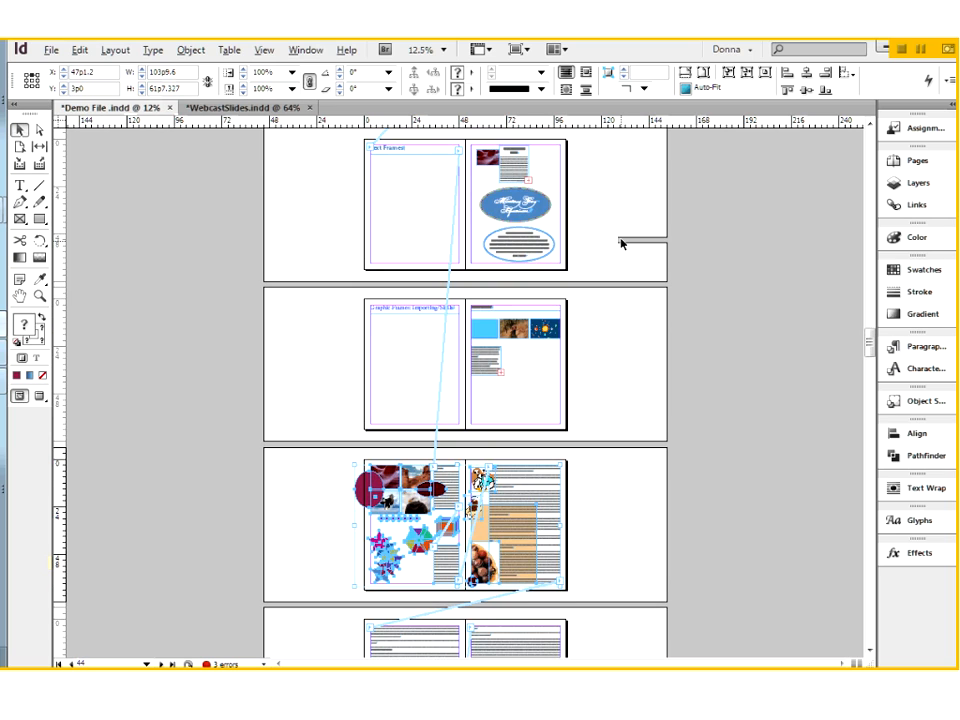
scroll(621, 245, down, 3)
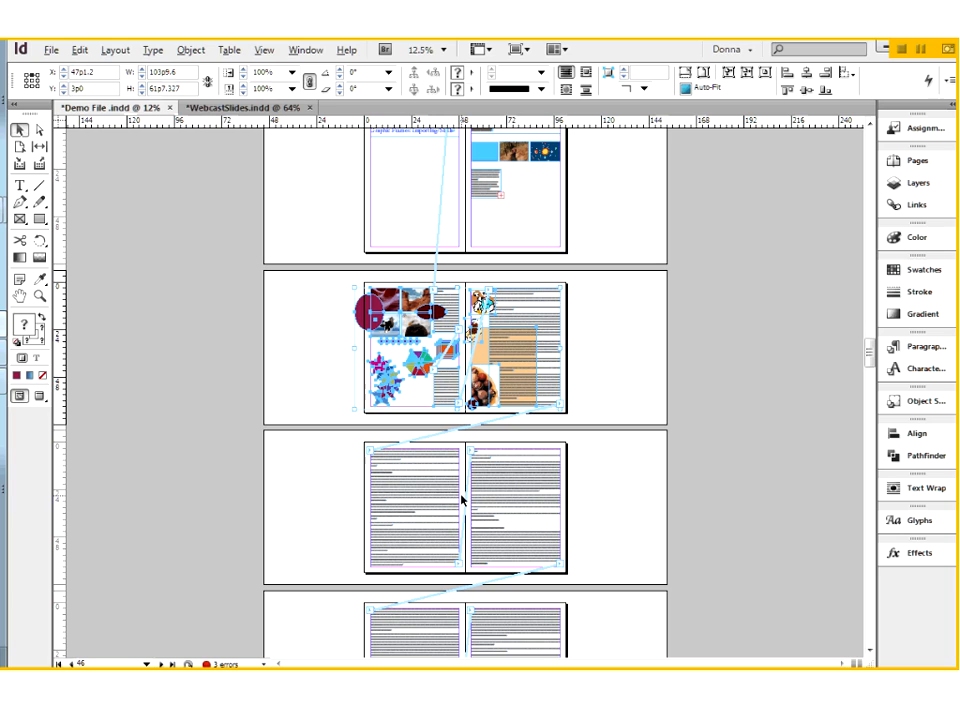
Step: Zoom back in on the selected spread, clear the selection, and repeat selecting and deselecting all its objects
key(ctrl+space)
drag(334, 264, 601, 457)
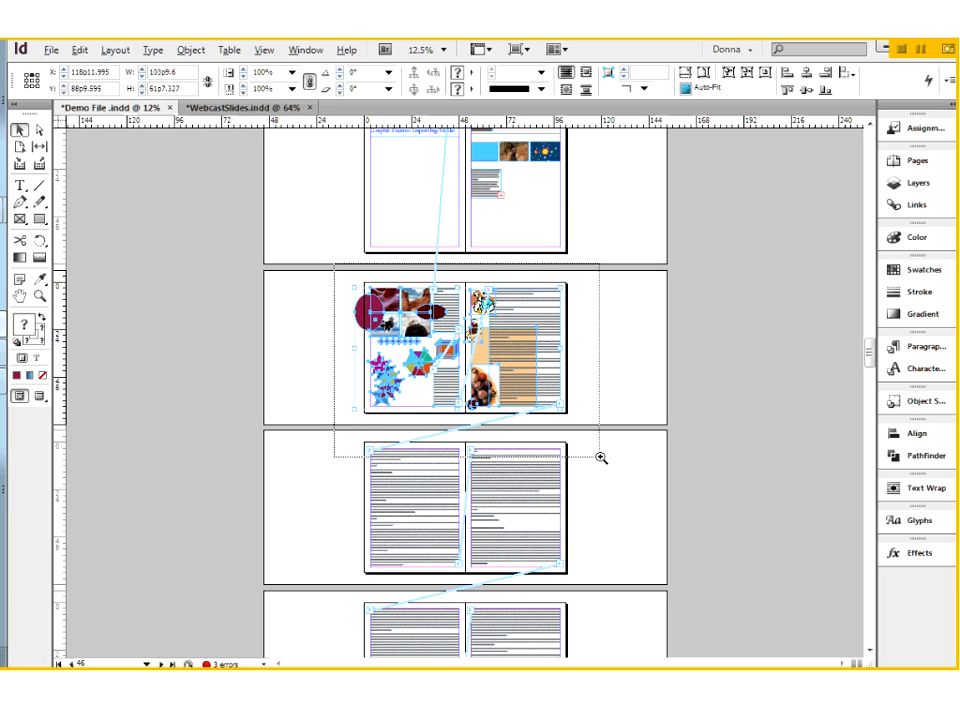
drag(601, 457, 601, 457)
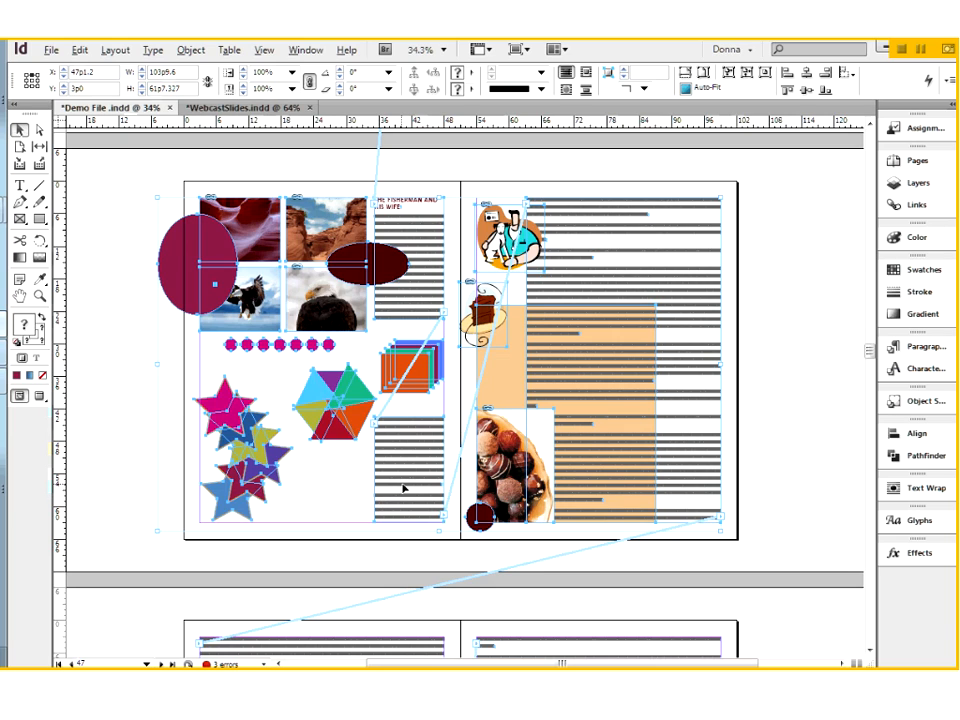
click(784, 390)
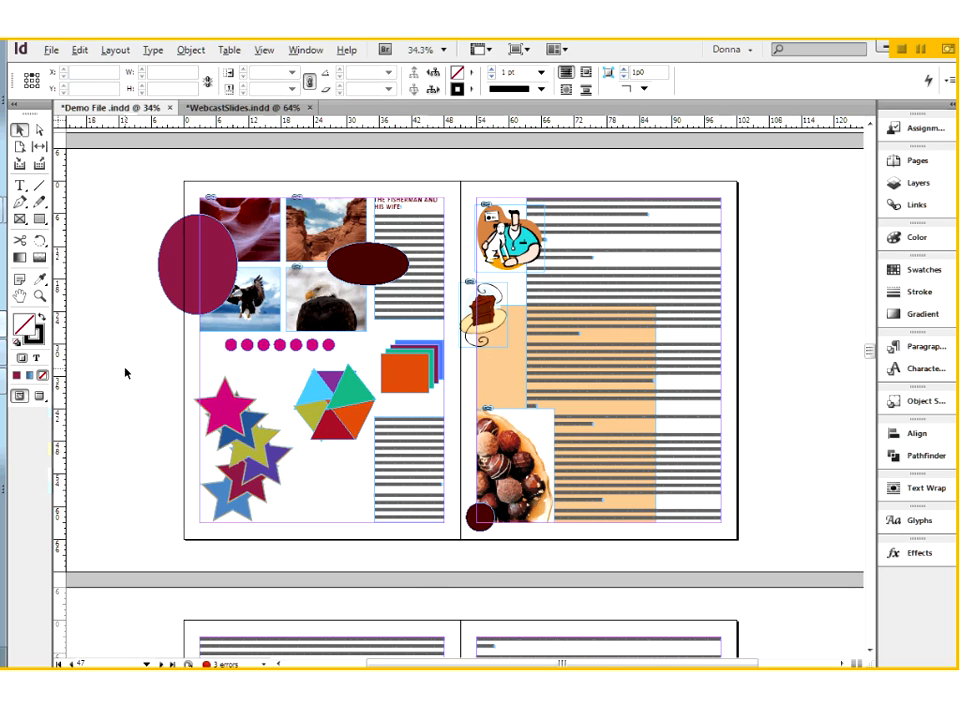
key(ctrl+a)
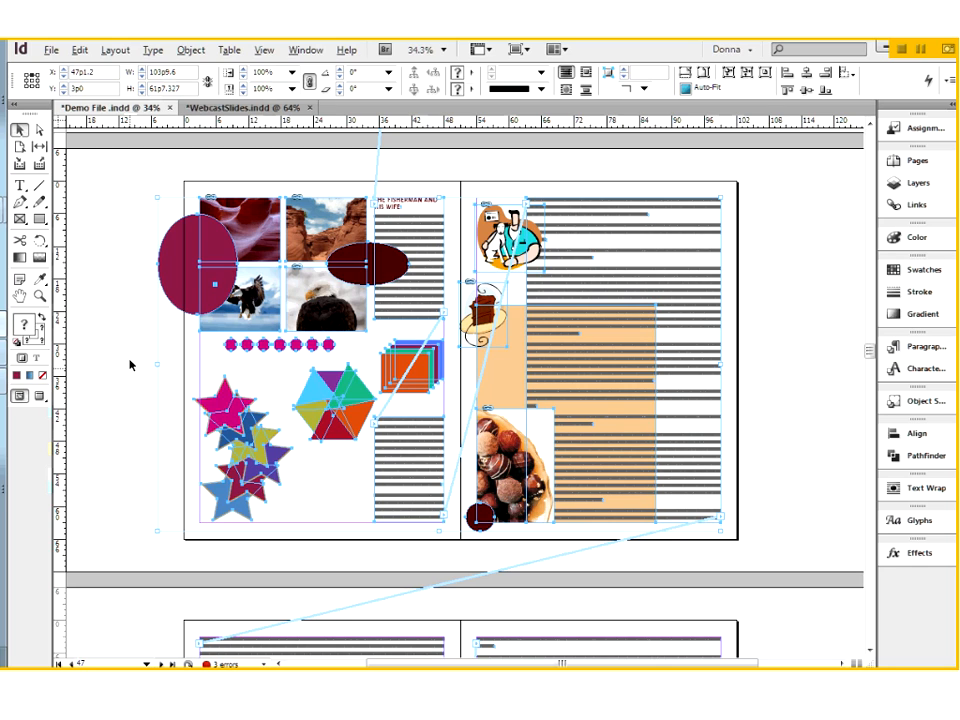
click(131, 363)
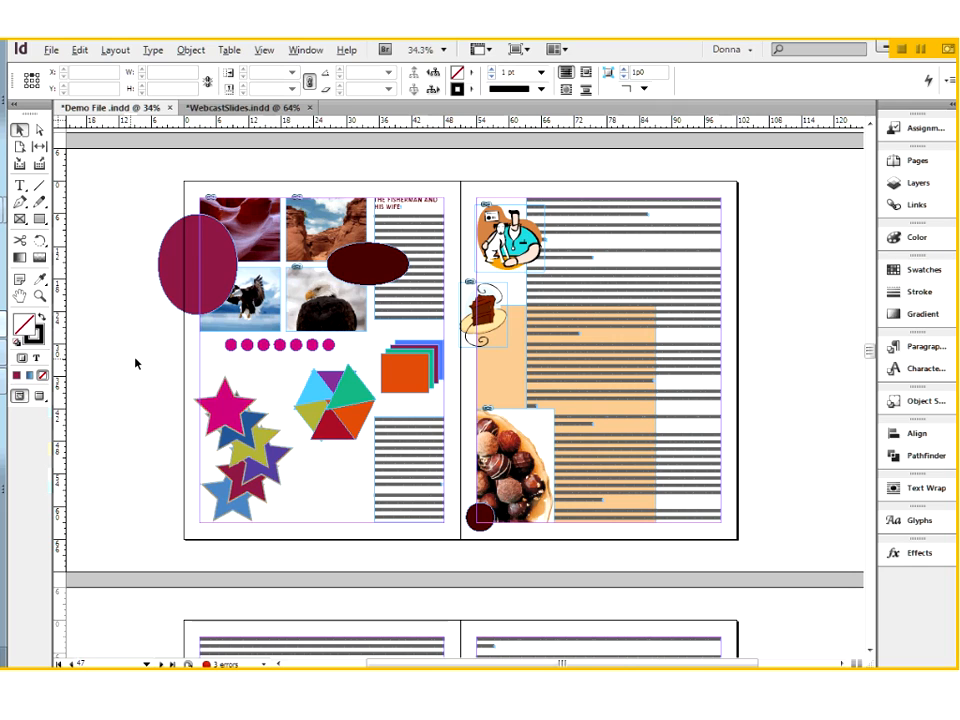
Step: Select the entire fisherman story with the Type tool and look over its selected text across the document's spreads
click(19, 185)
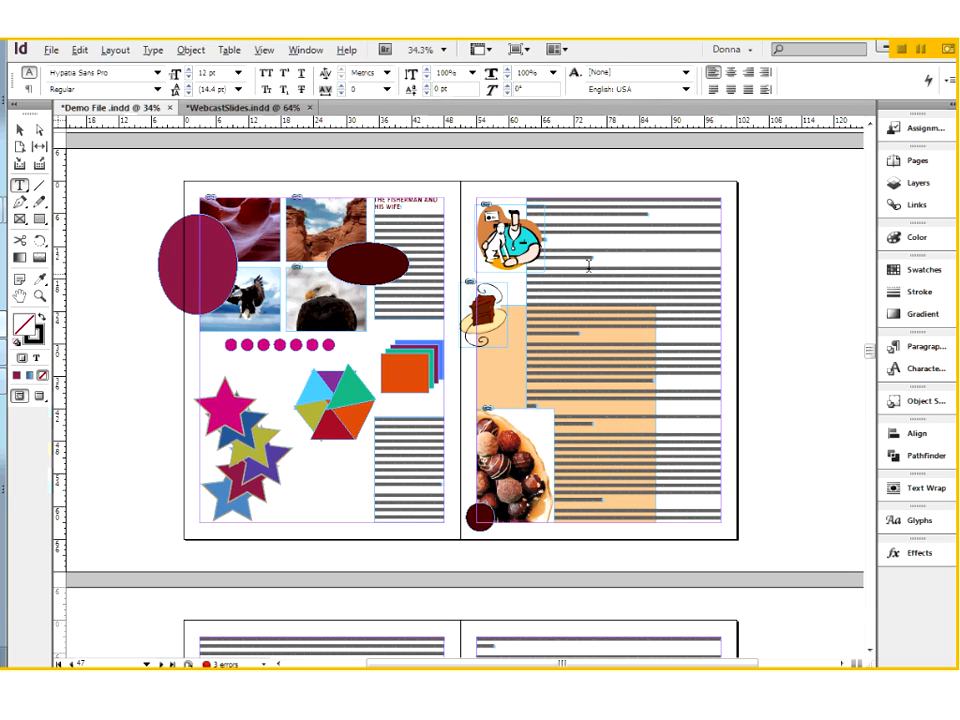
key(ctrl+equal)
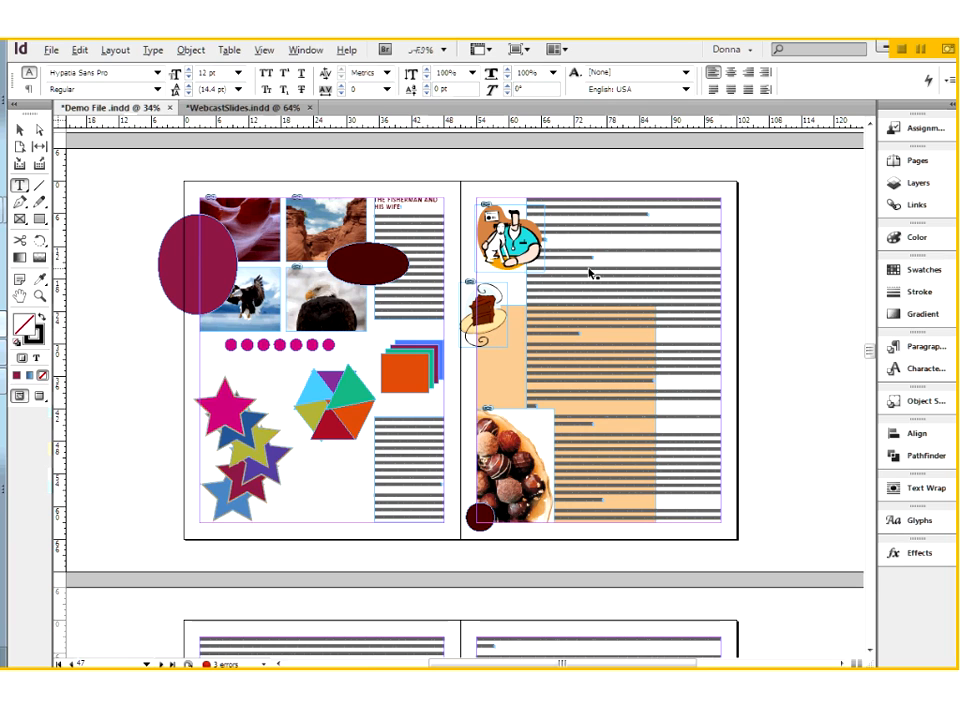
key(ctrl+equal)
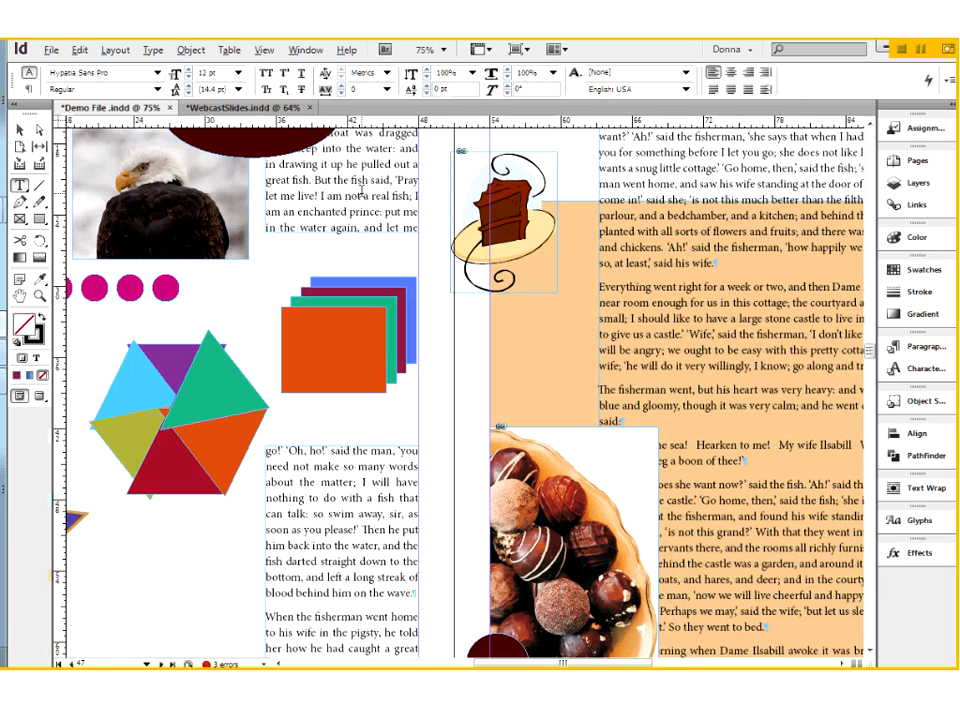
click(361, 191)
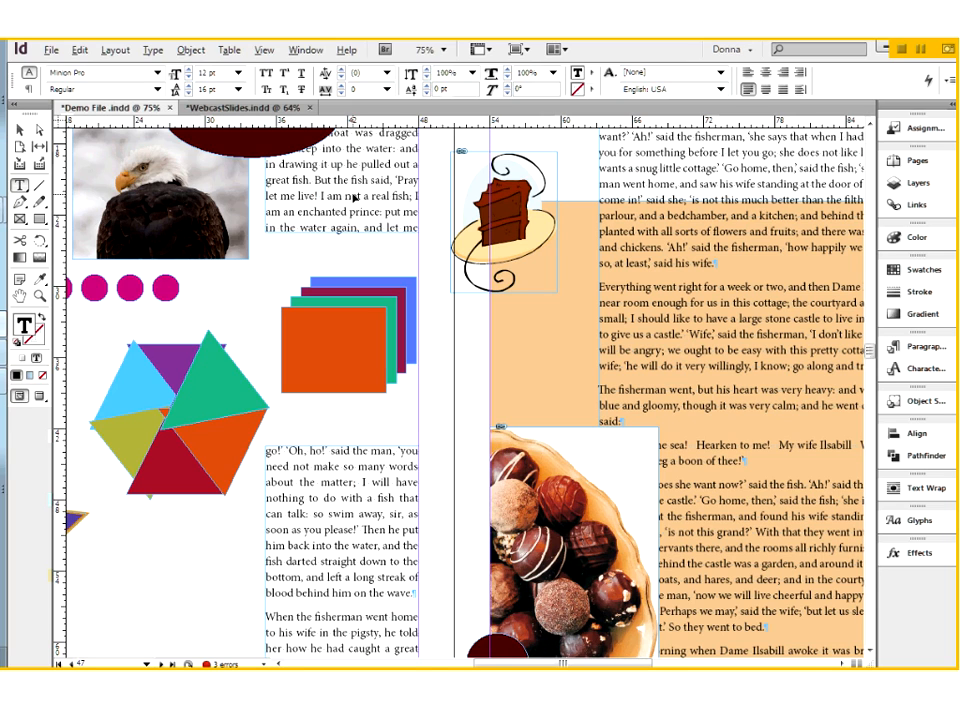
key(ctrl+a)
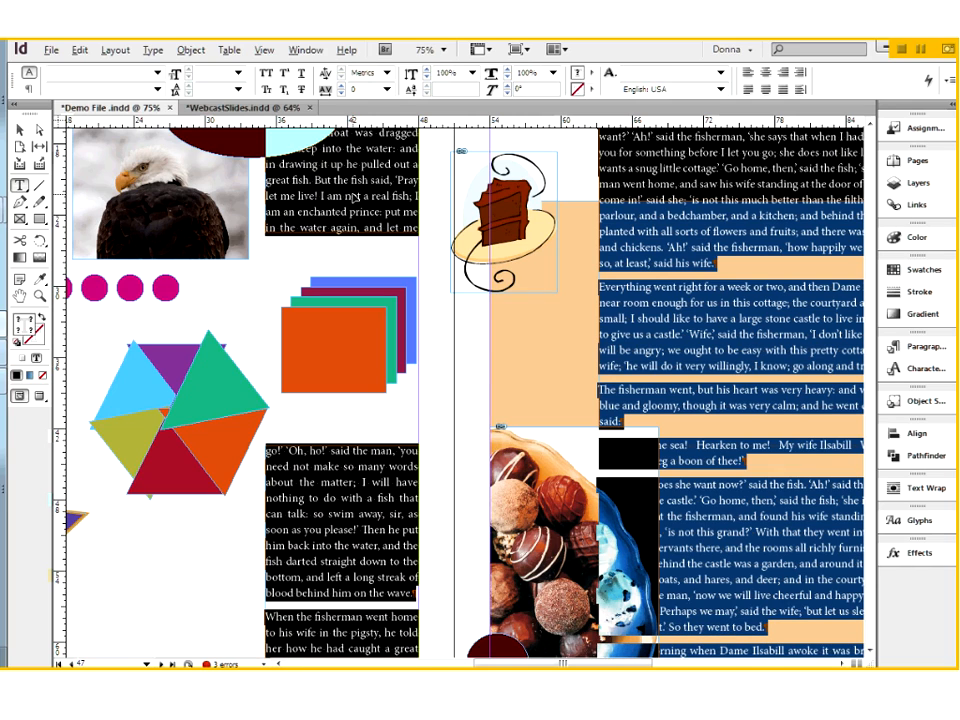
key(ctrl+alt+equal)
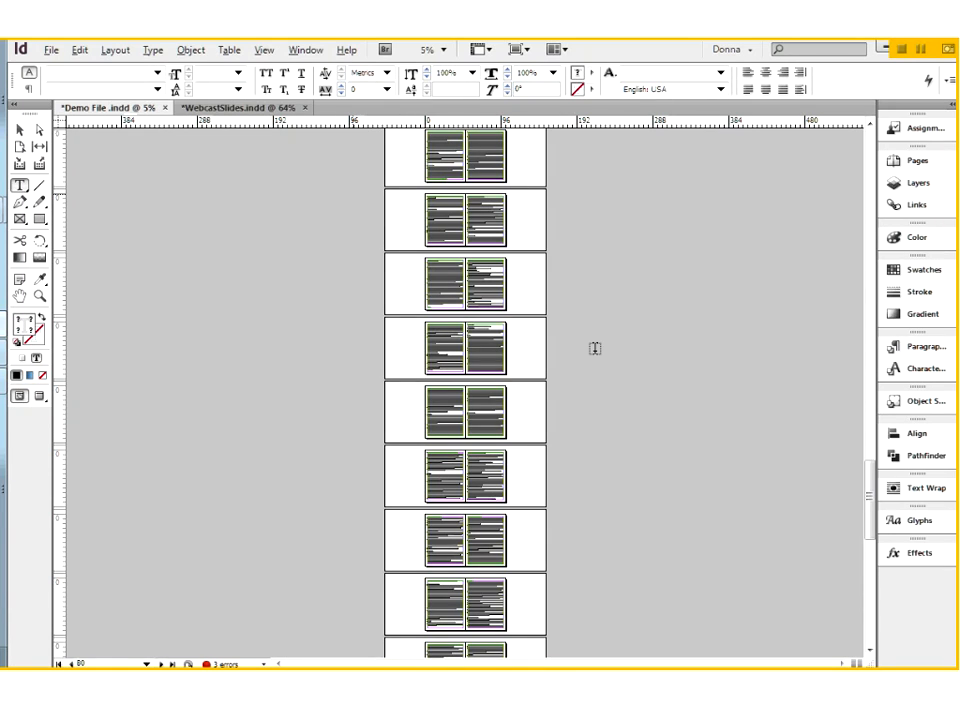
scroll(594, 348, up, 5)
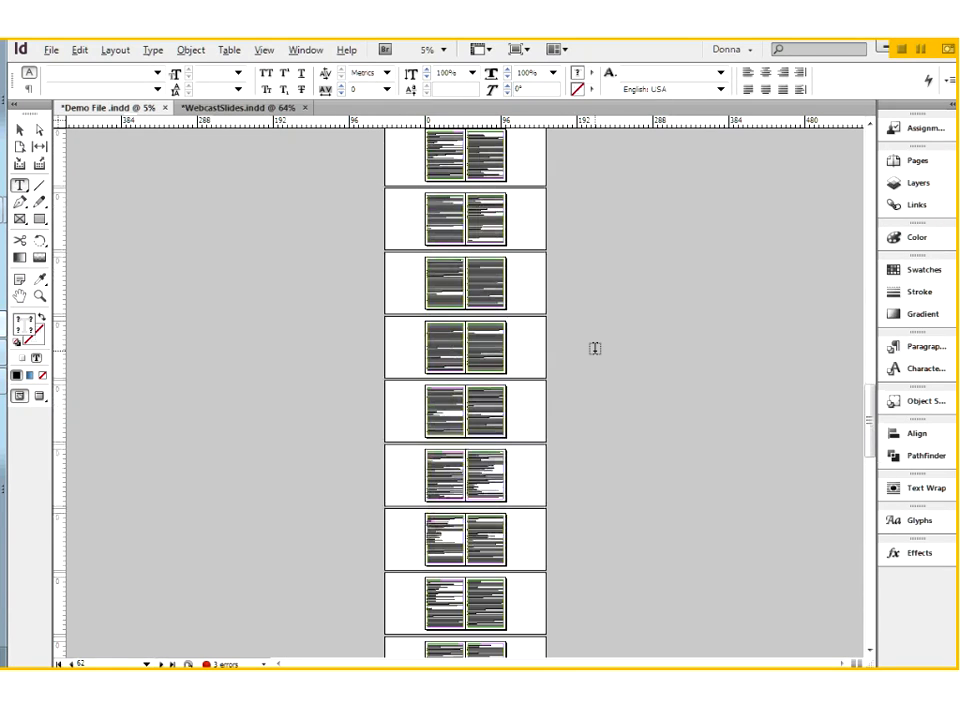
scroll(594, 348, down, 2)
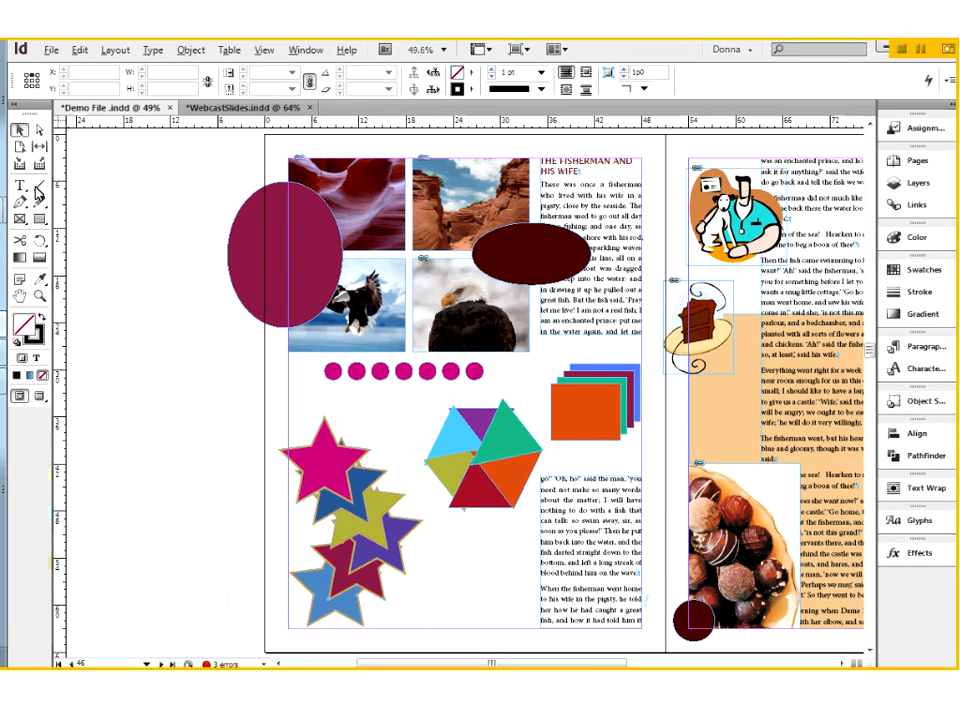
Step: Select all objects on the spread and deselect them, once on the empty pasteboard and once with Deselect All
key(ctrl+a)
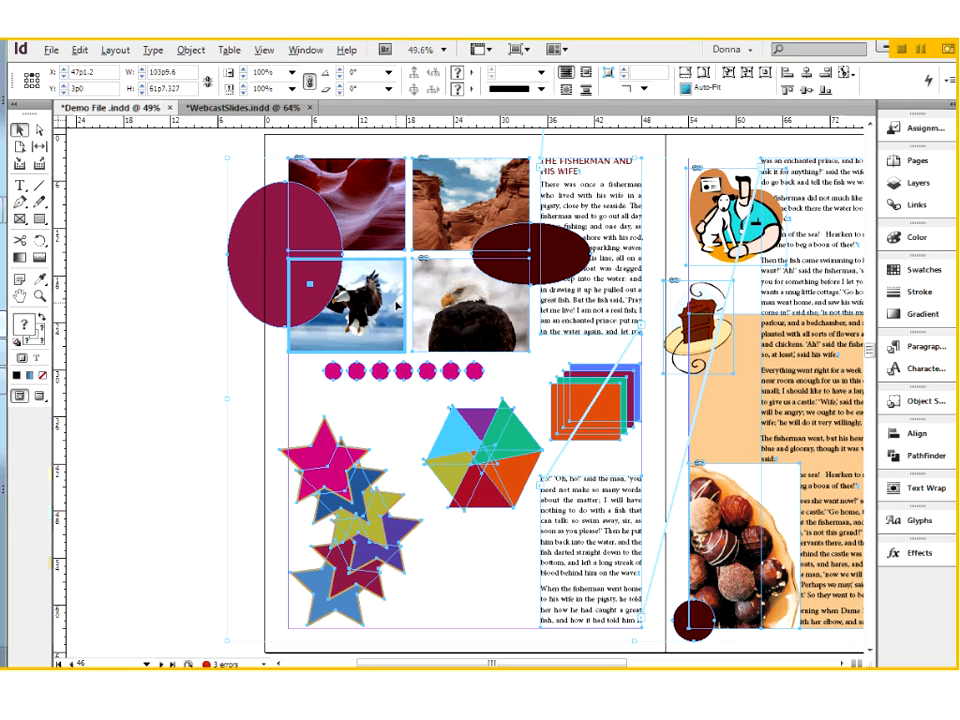
click(165, 247)
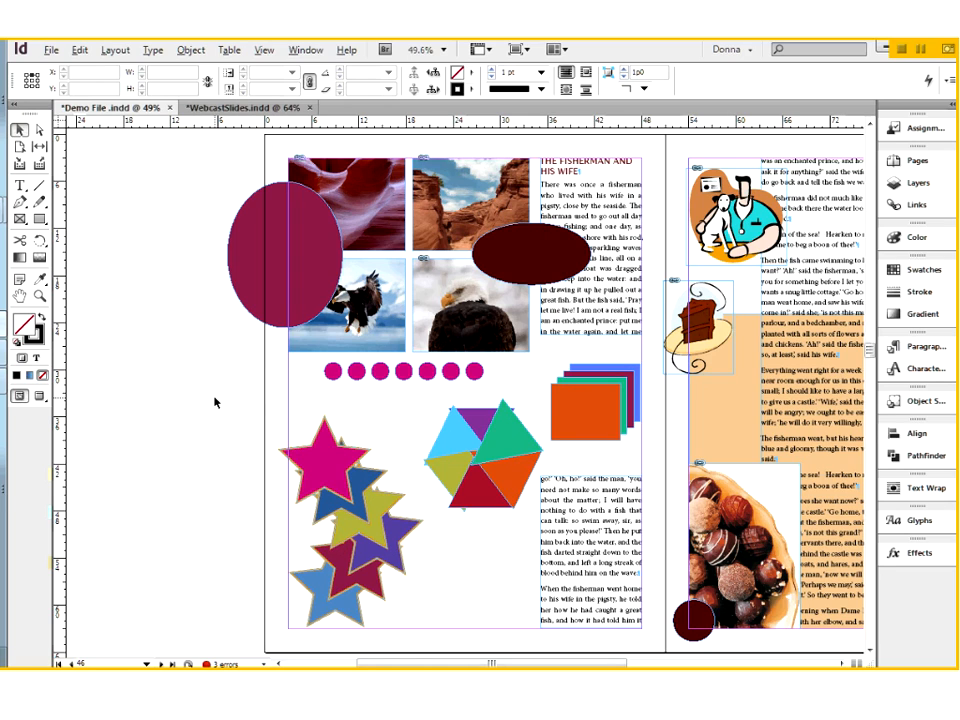
key(ctrl+a)
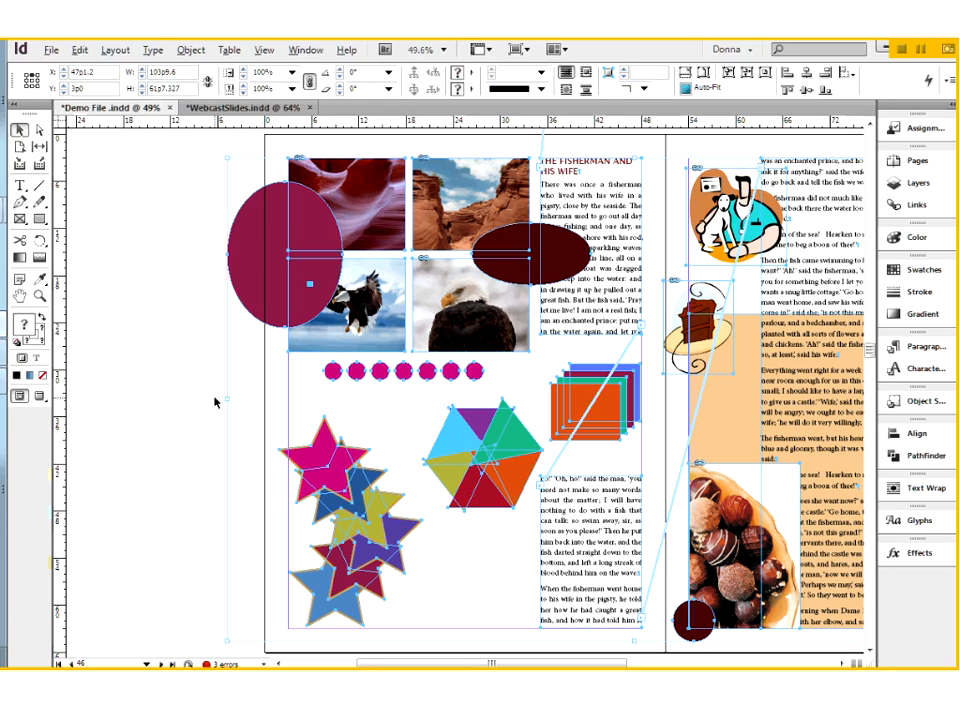
click(79, 52)
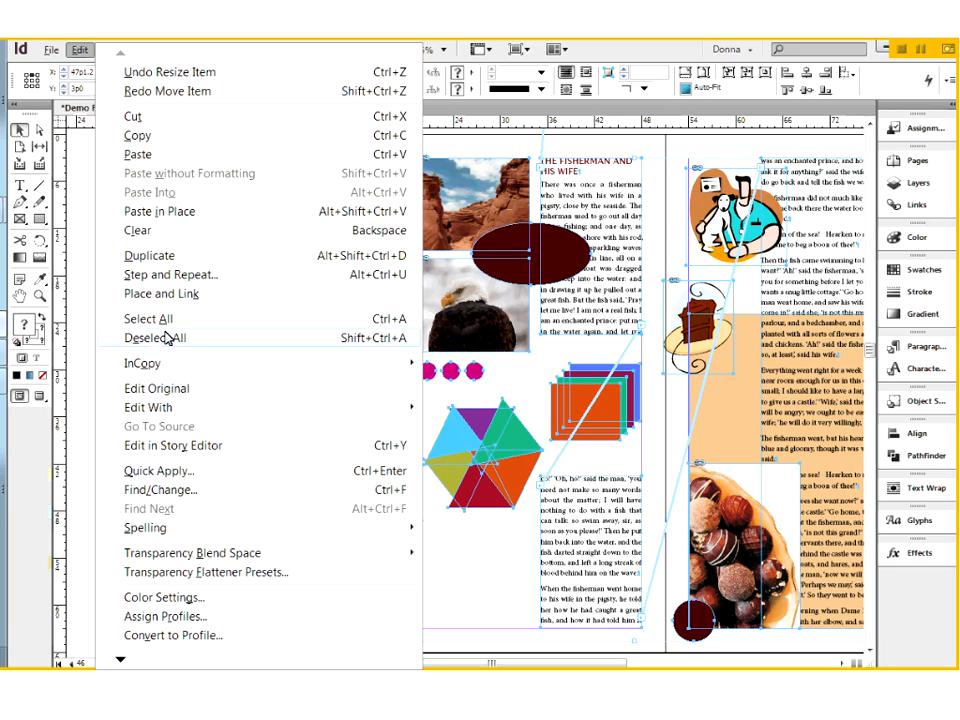
click(168, 338)
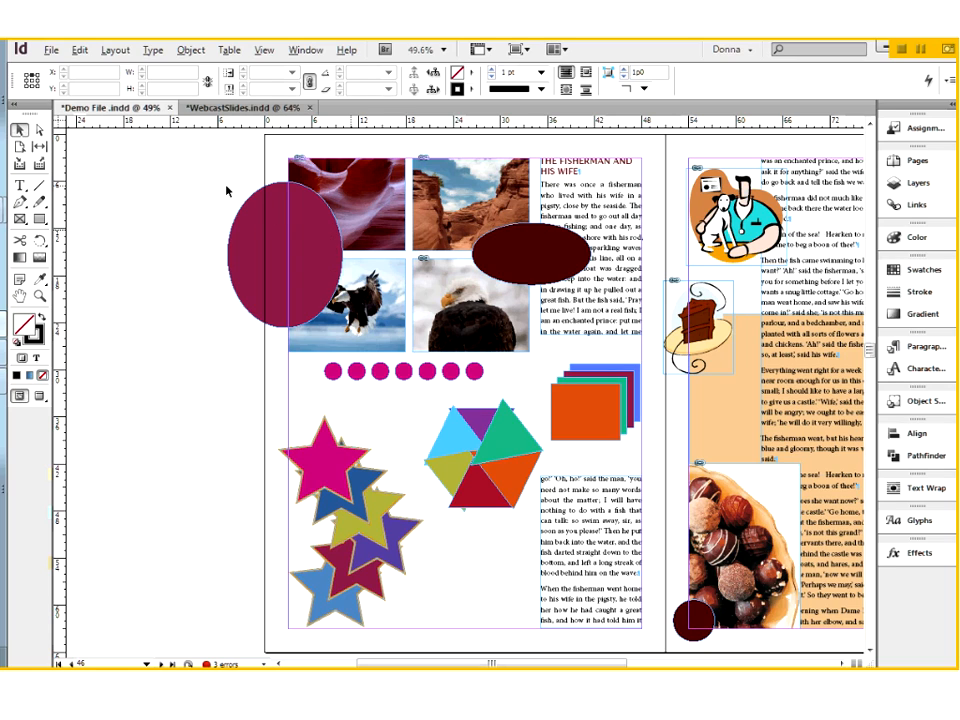
Step: Marquee-select the four photos and both ellipses, clear that selection, and select the flying eagle photo together with the maroon ellipse
drag(226, 190, 524, 336)
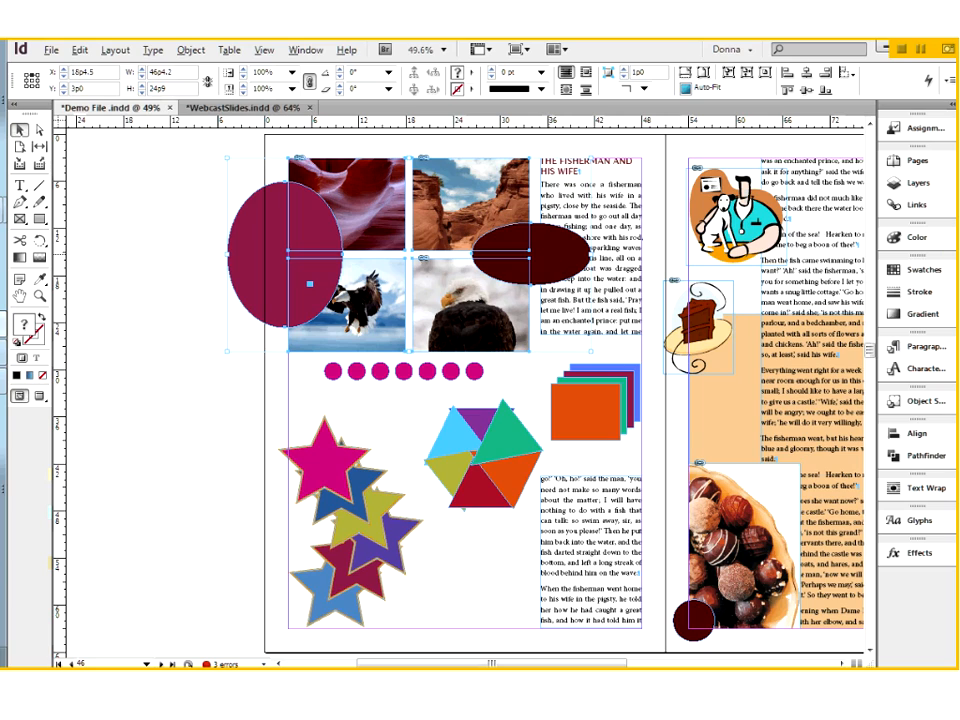
click(198, 297)
click(320, 346)
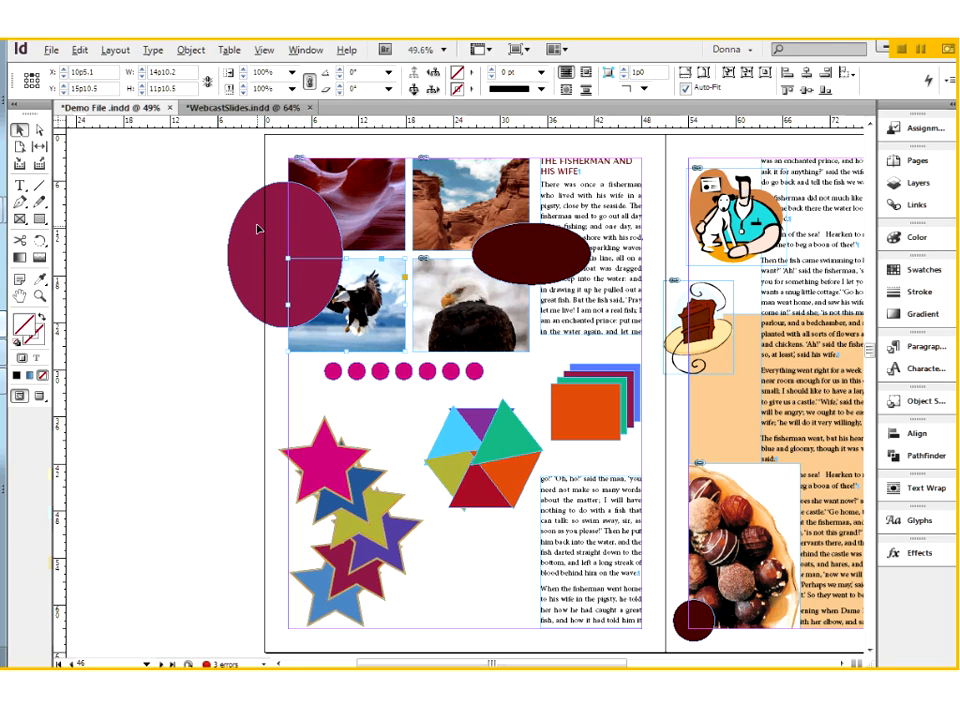
shift+click(257, 229)
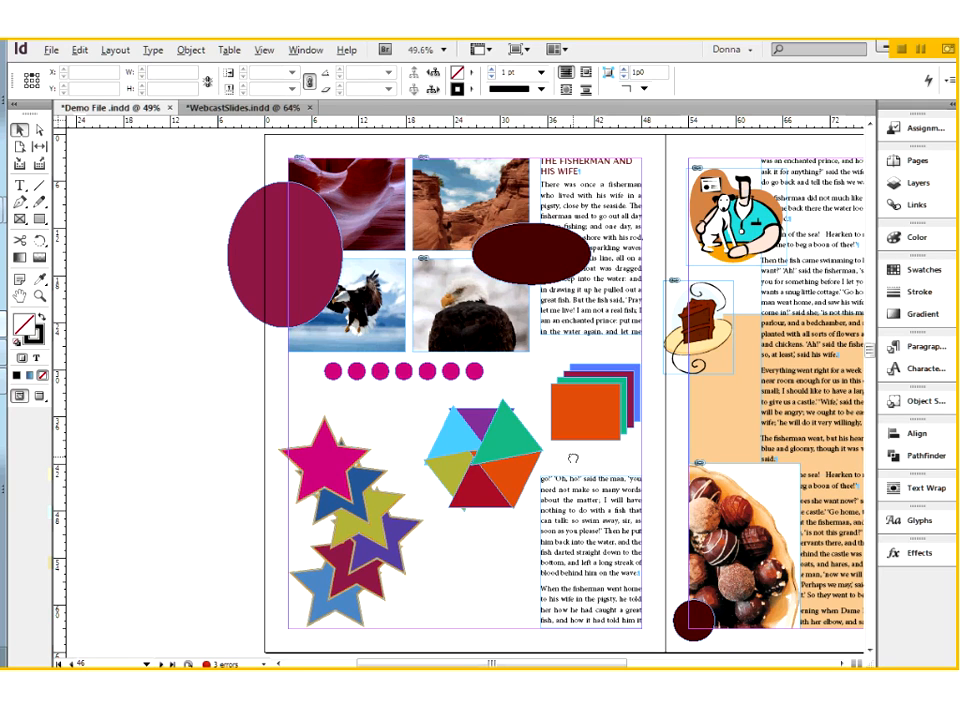
Step: Select the green triangle in the hexagon and work down the stack through the orange, dark red, olive, light blue and purple triangles
drag(573, 458, 394, 452)
drag(223, 334, 477, 520)
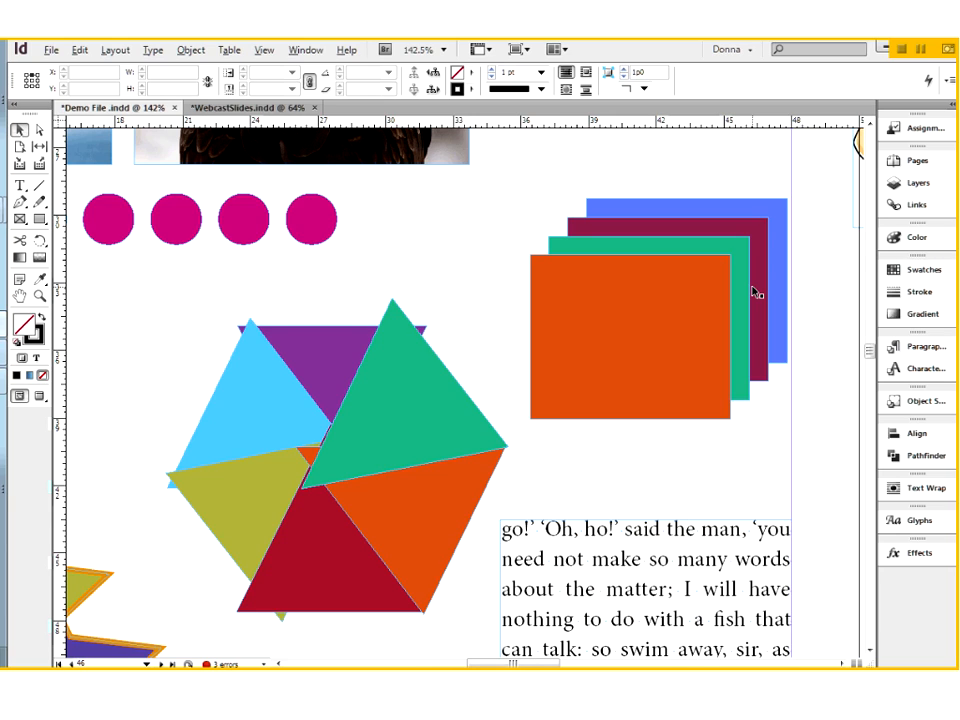
click(324, 474)
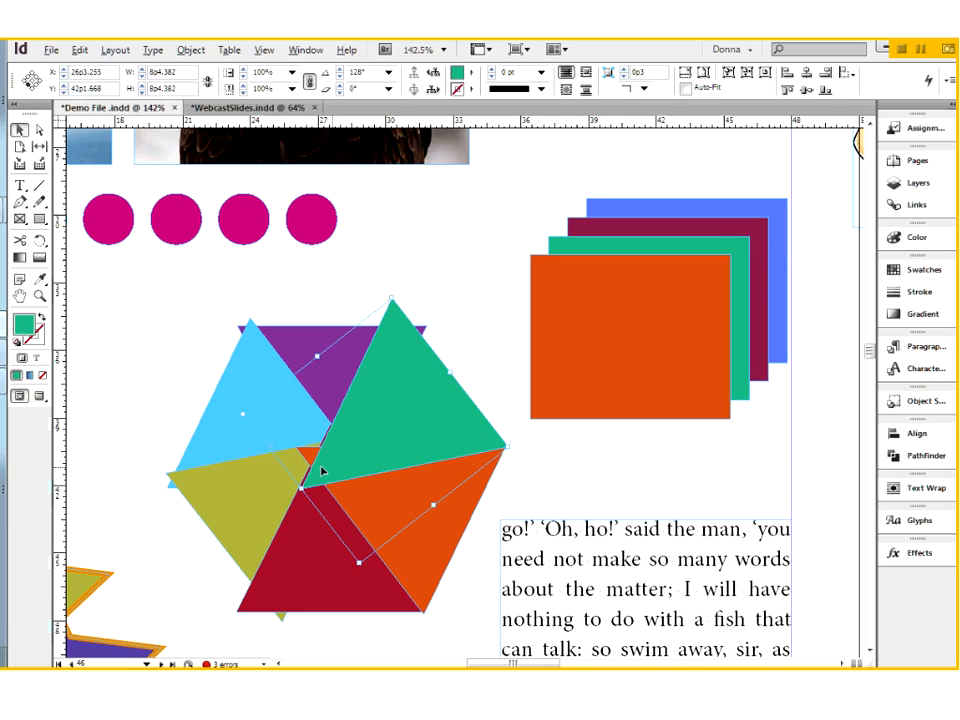
ctrl+click(321, 467)
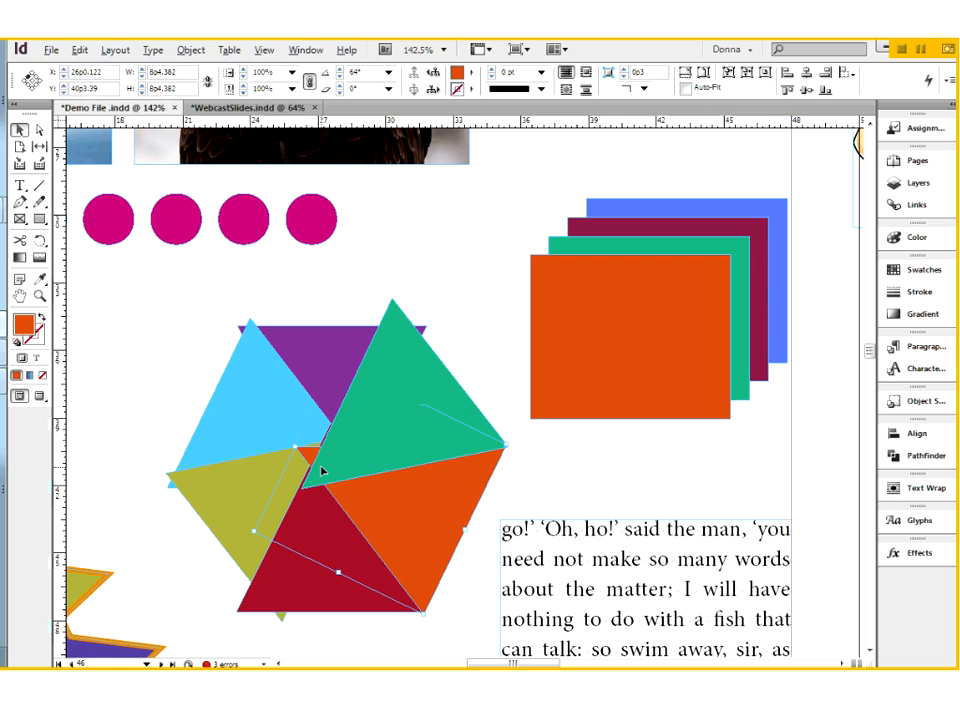
click(322, 471)
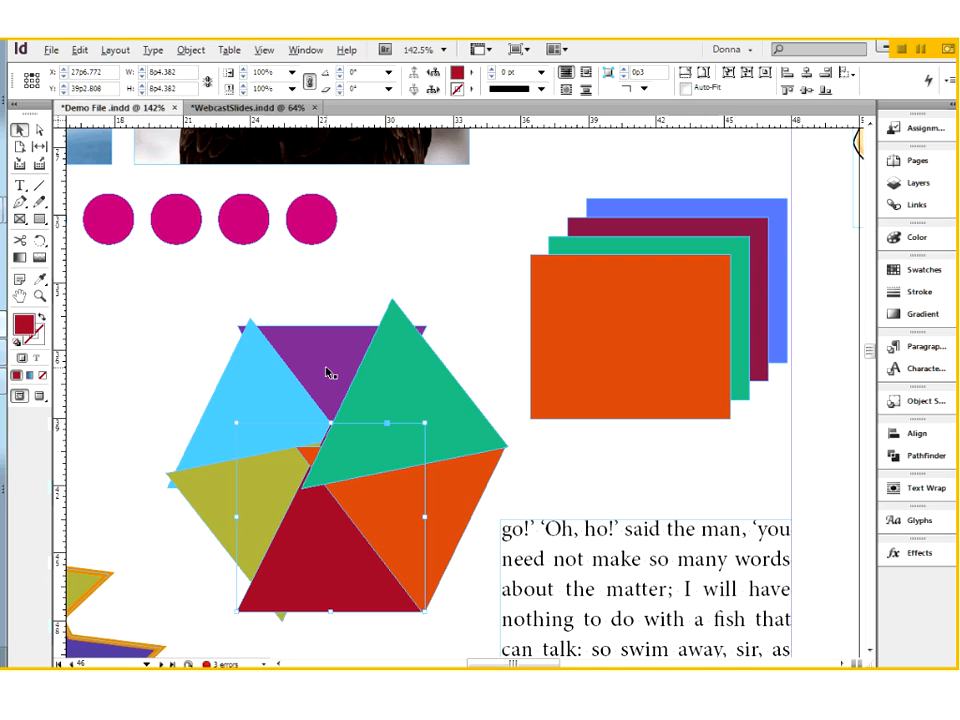
click(320, 475)
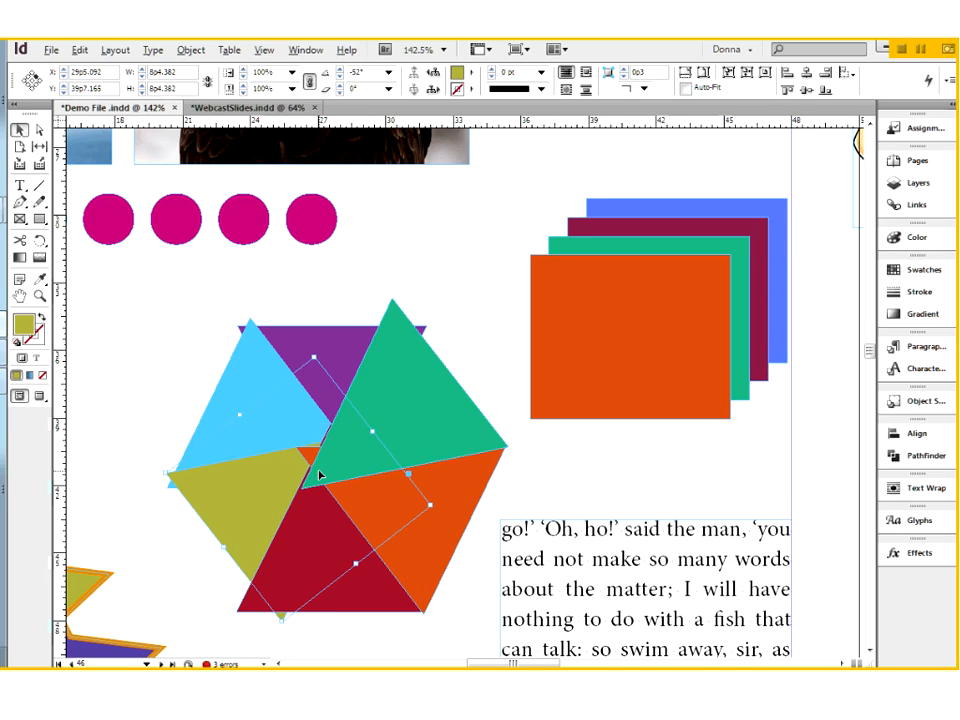
ctrl+click(322, 474)
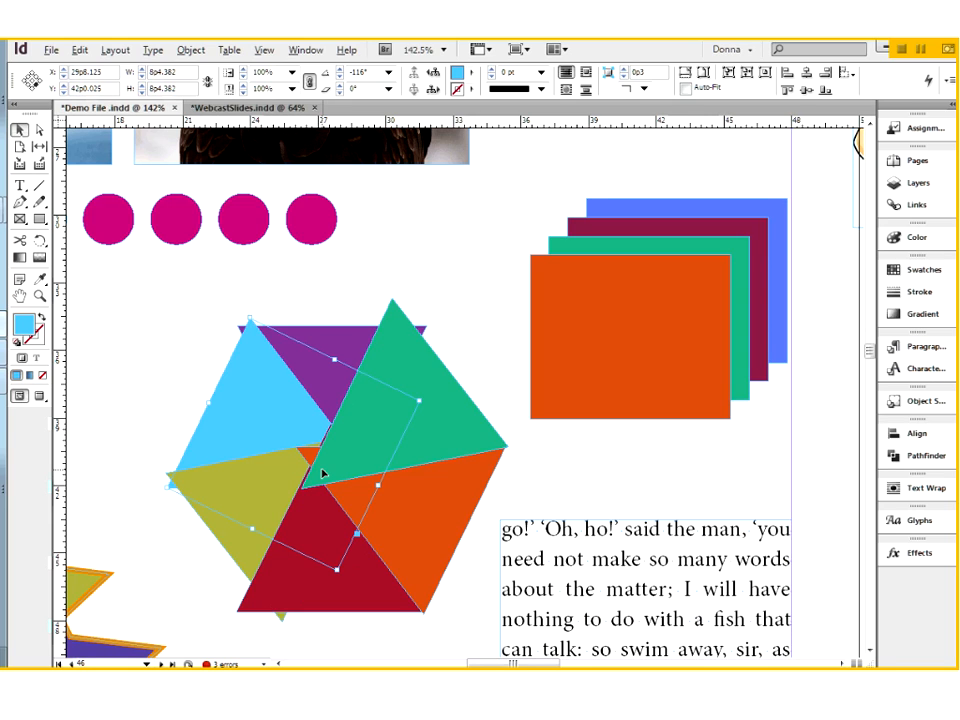
ctrl+click(322, 474)
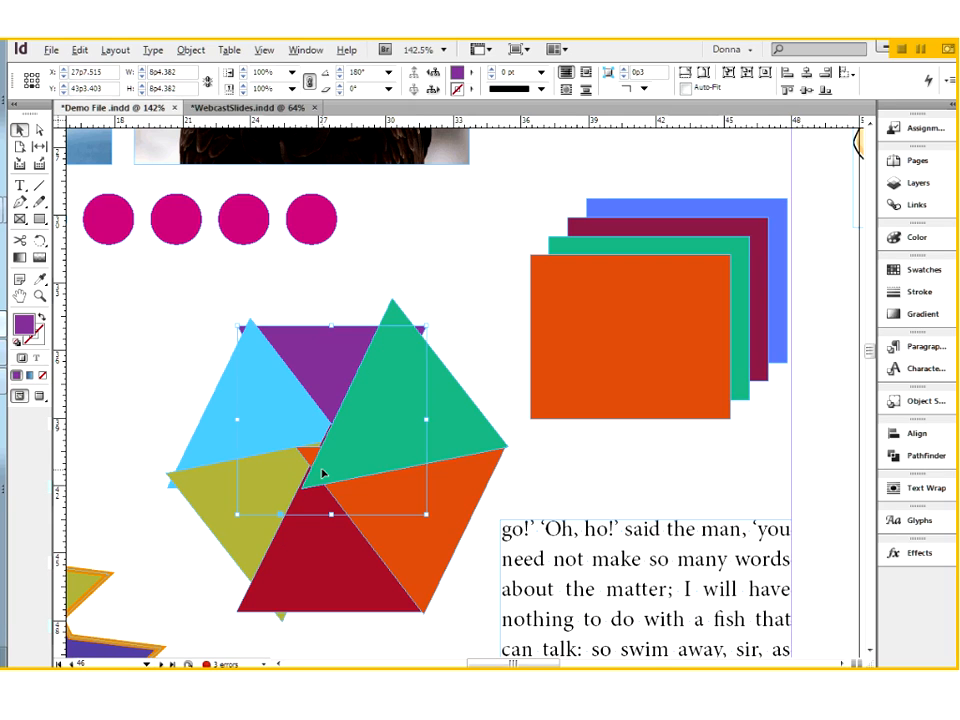
Step: Cycle the selection back to the green triangle and down through the stack to the dark red triangle
ctrl+click(322, 474)
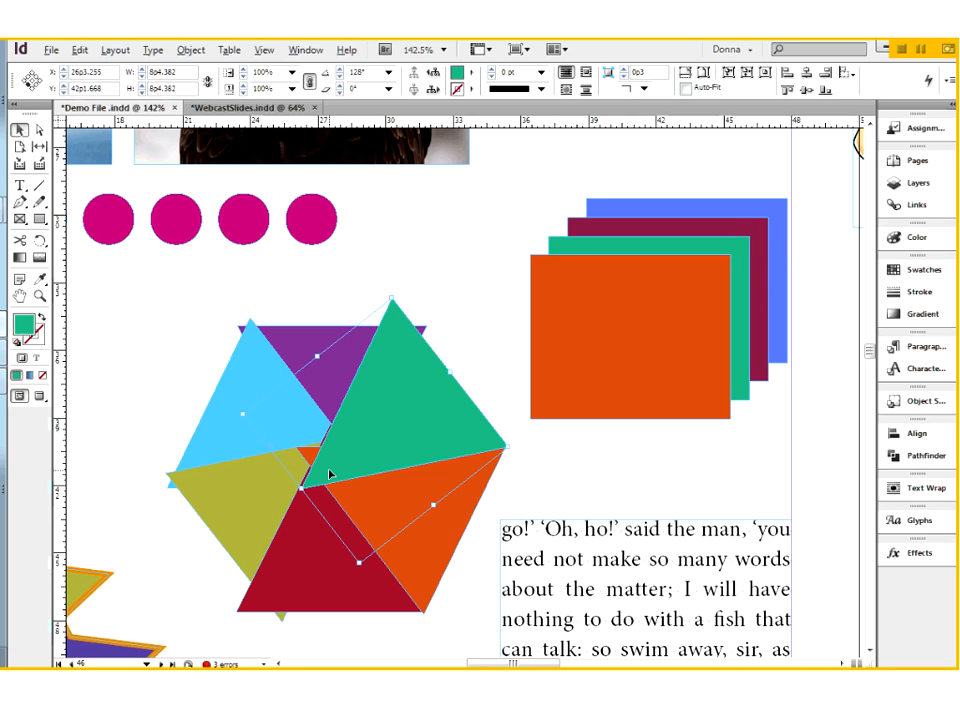
ctrl+click(329, 474)
ctrl+click(329, 474)
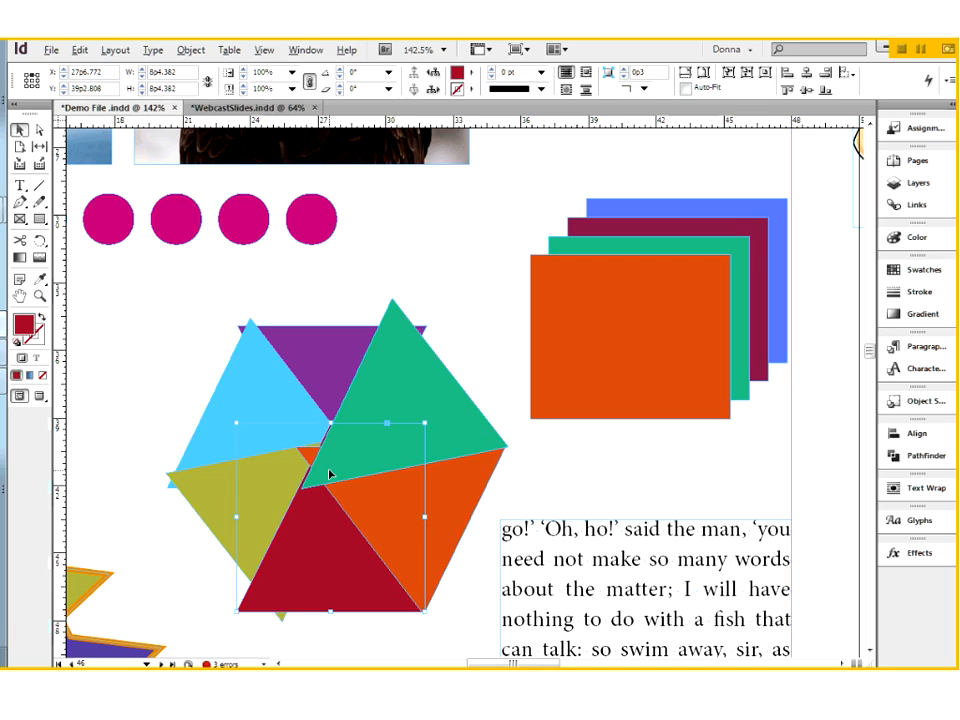
Step: Continue the selection down the hexagon's stack through the light blue and purple triangles and back around to the green triangle
ctrl+click(329, 474)
ctrl+click(329, 474)
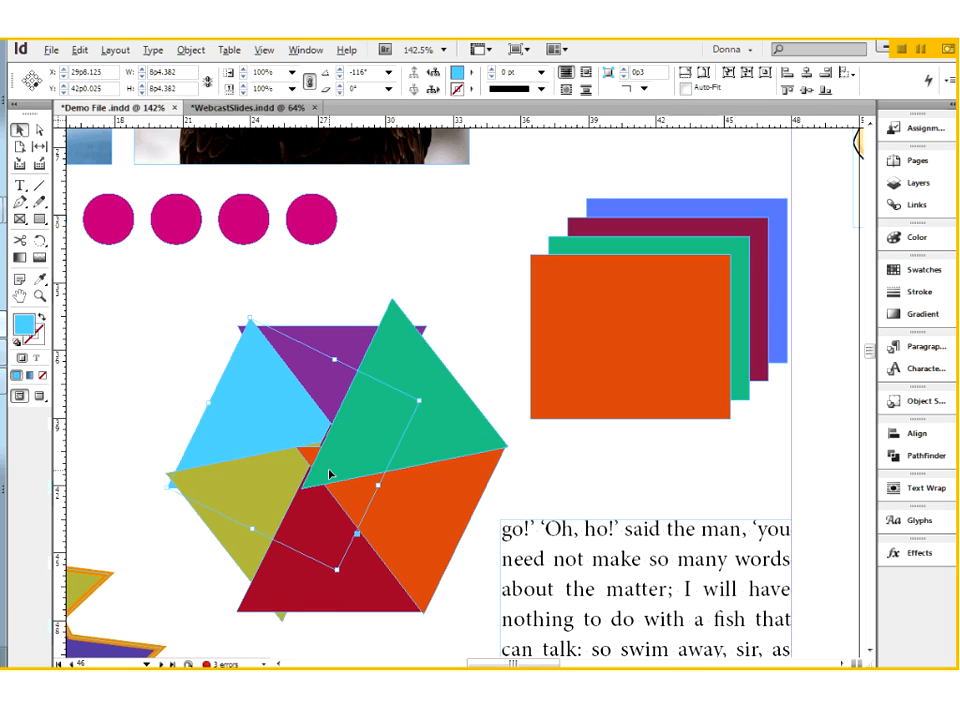
ctrl+click(329, 474)
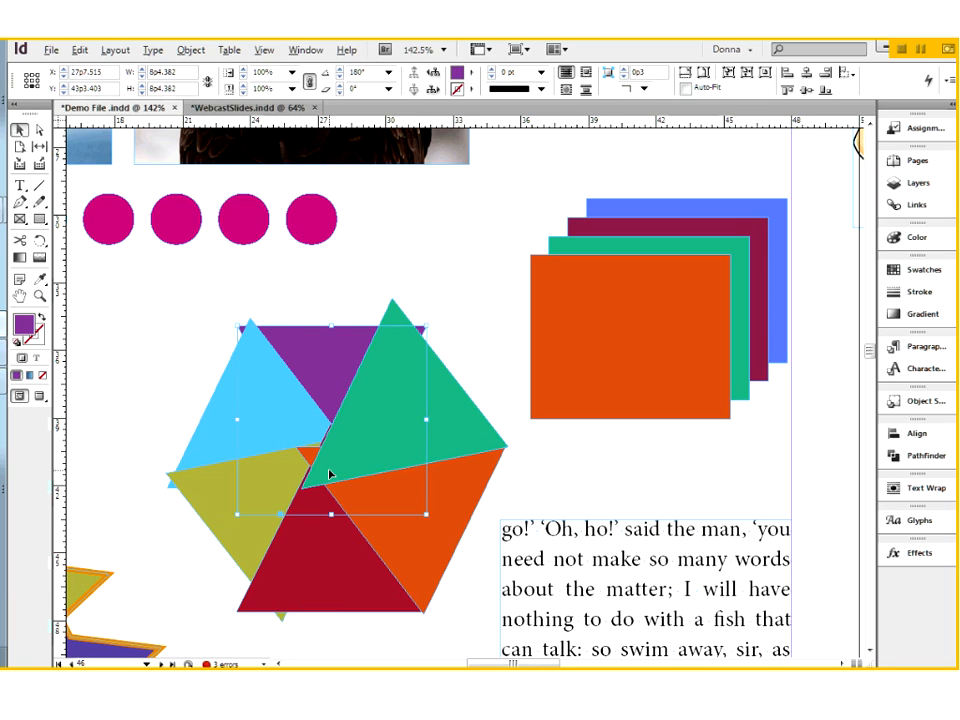
ctrl+click(329, 474)
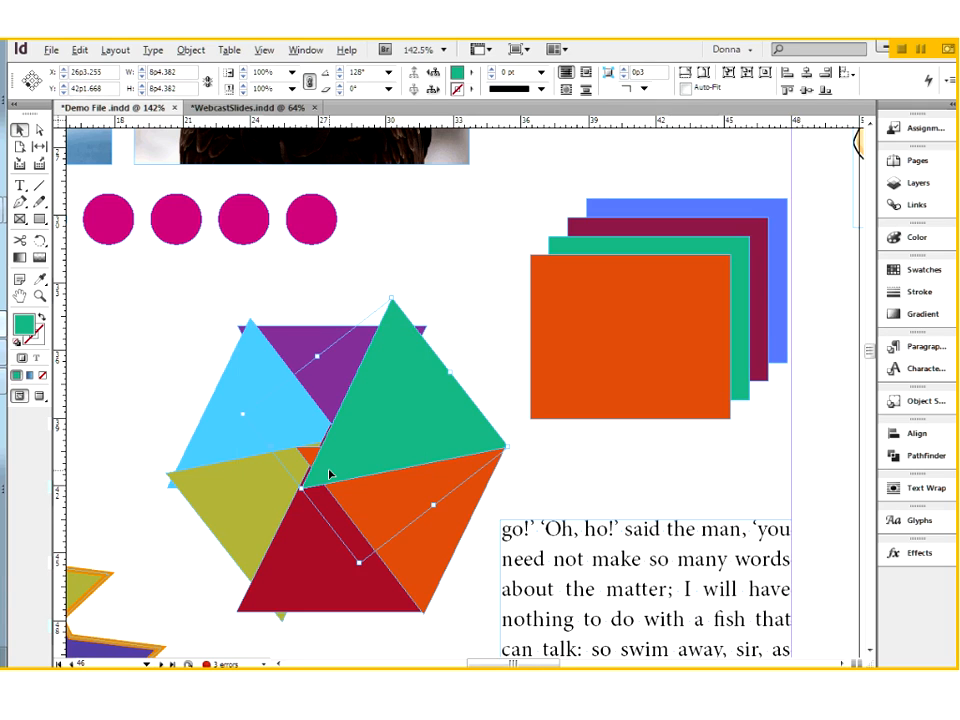
Step: Select the orange triangle beneath the green one and nudge it 14 points to the right
ctrl+click(329, 474)
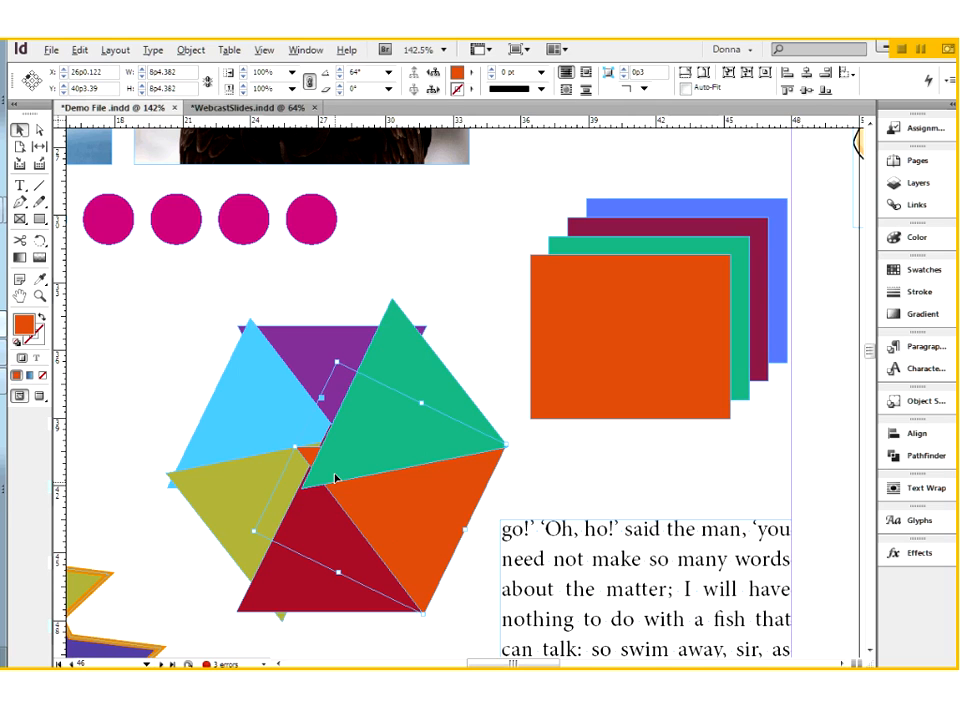
key(Right)
key(Right)
key(Right)
key(Right)
key(Right)
key(Right)
key(Right)
key(Right)
key(Right)
key(Right)
key(Right)
key(Right)
key(Right)
key(Right)
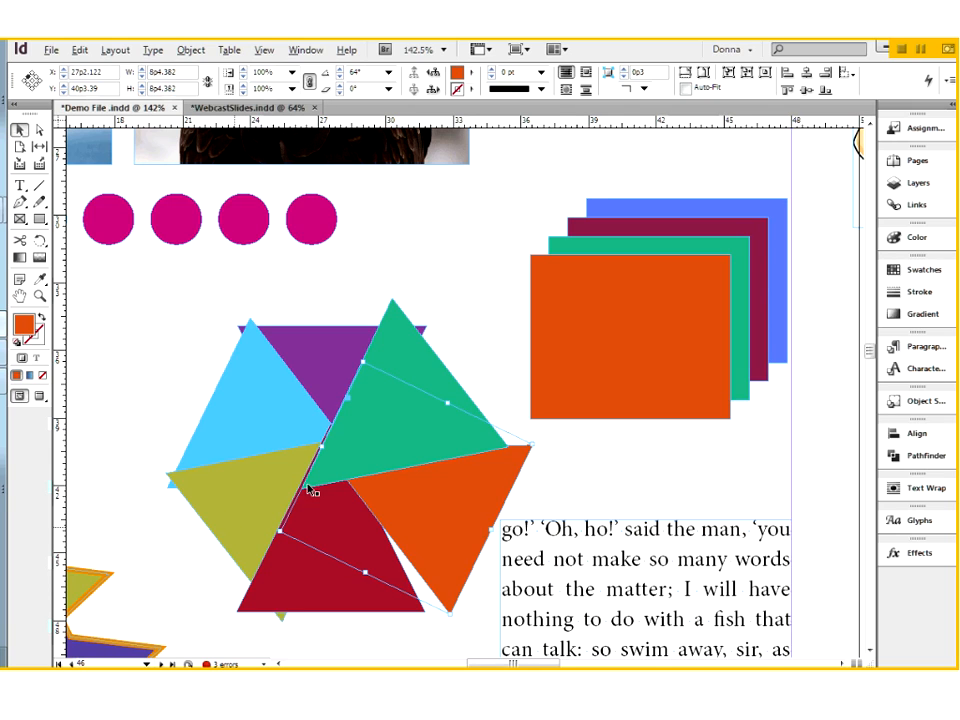
Step: Try moving the olive triangle out of the hexagon to the left, undo the move and deselect it
drag(192, 535, 150, 525)
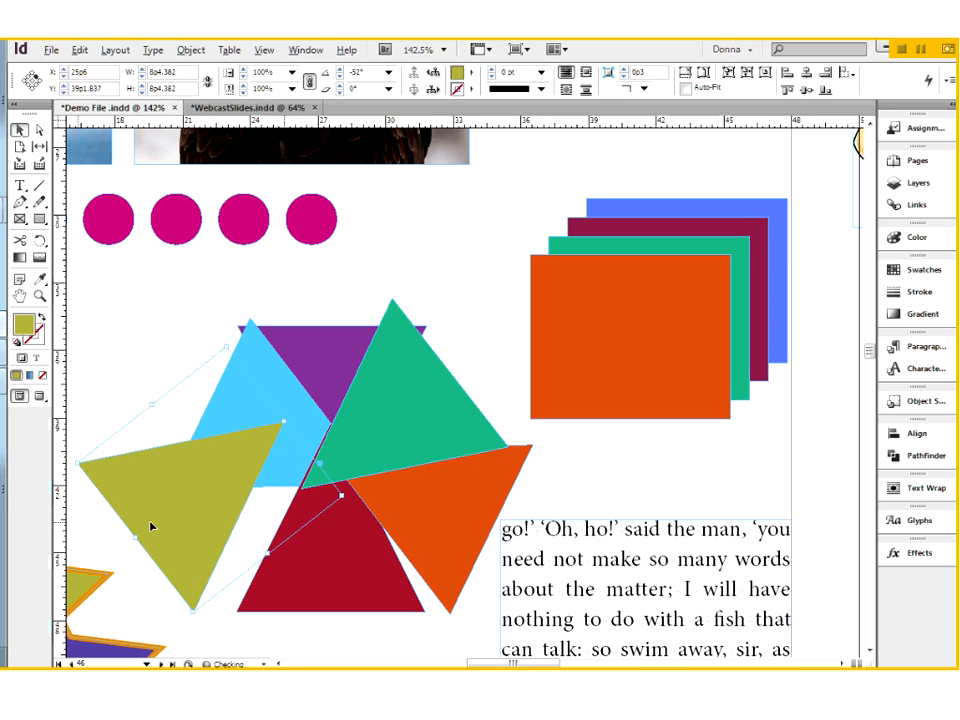
key(ctrl+z)
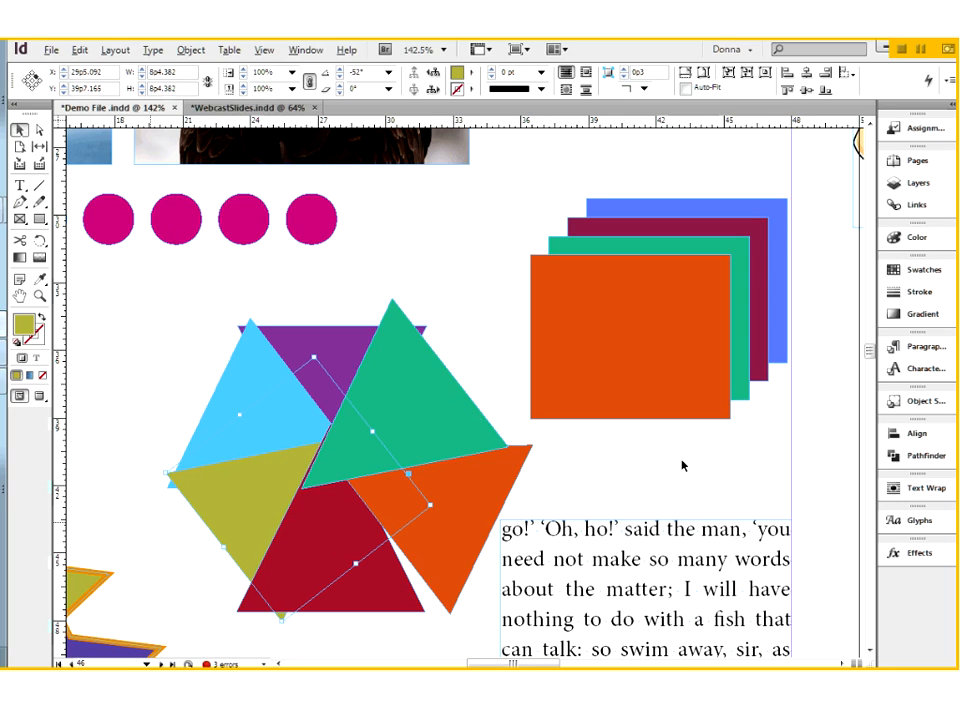
click(618, 190)
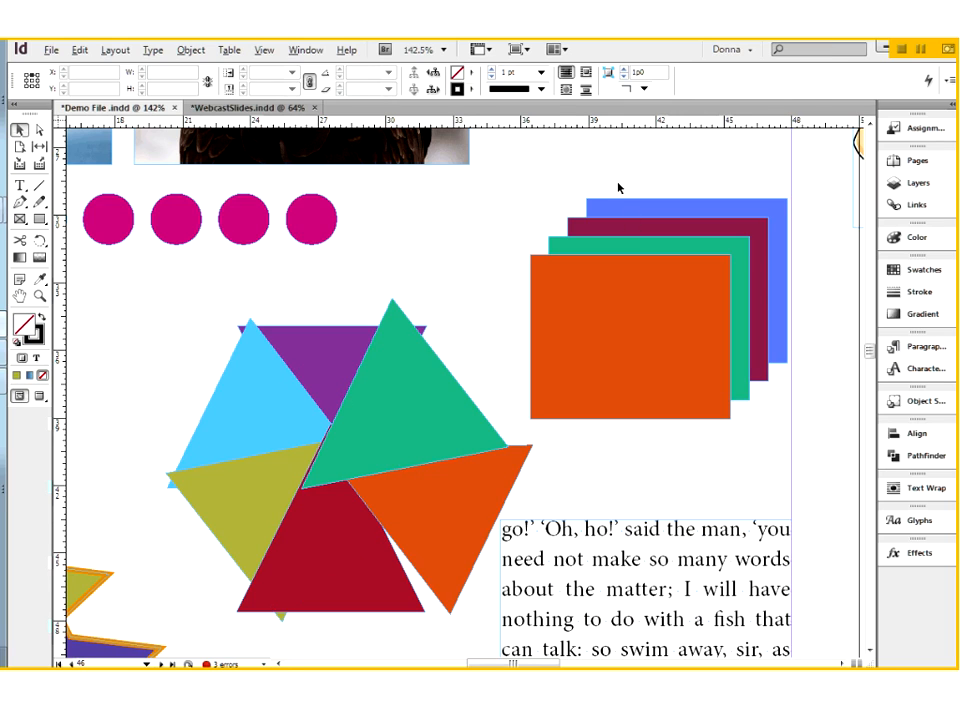
Step: Align the four overlapping rectangles by their horizontal and vertical centers and deselect them
drag(618, 188, 698, 348)
key(z)
drag(502, 170, 810, 476)
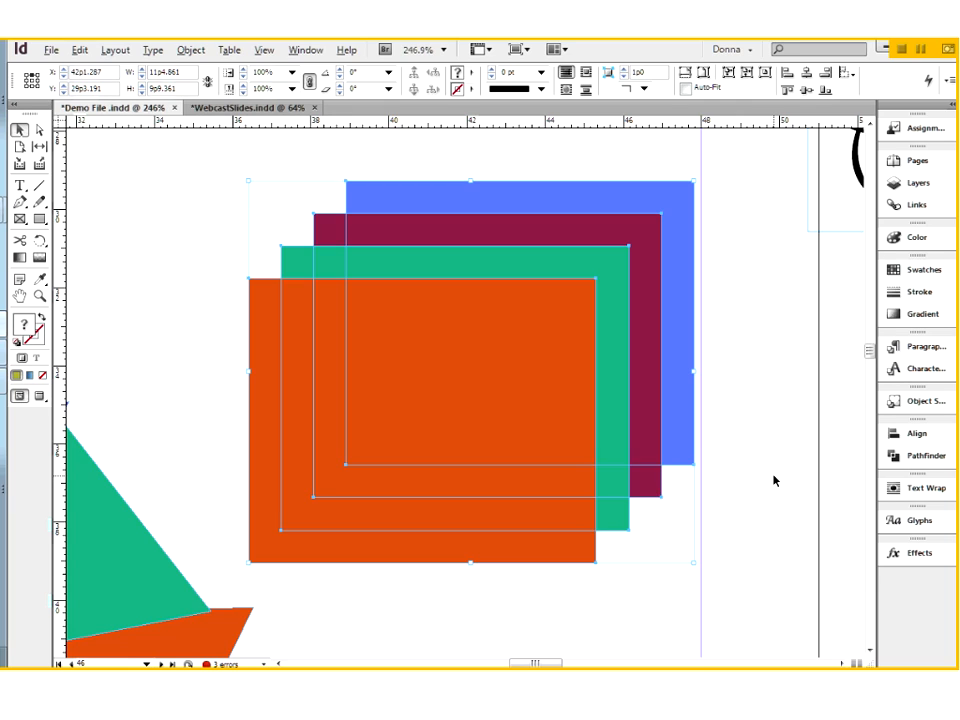
click(926, 438)
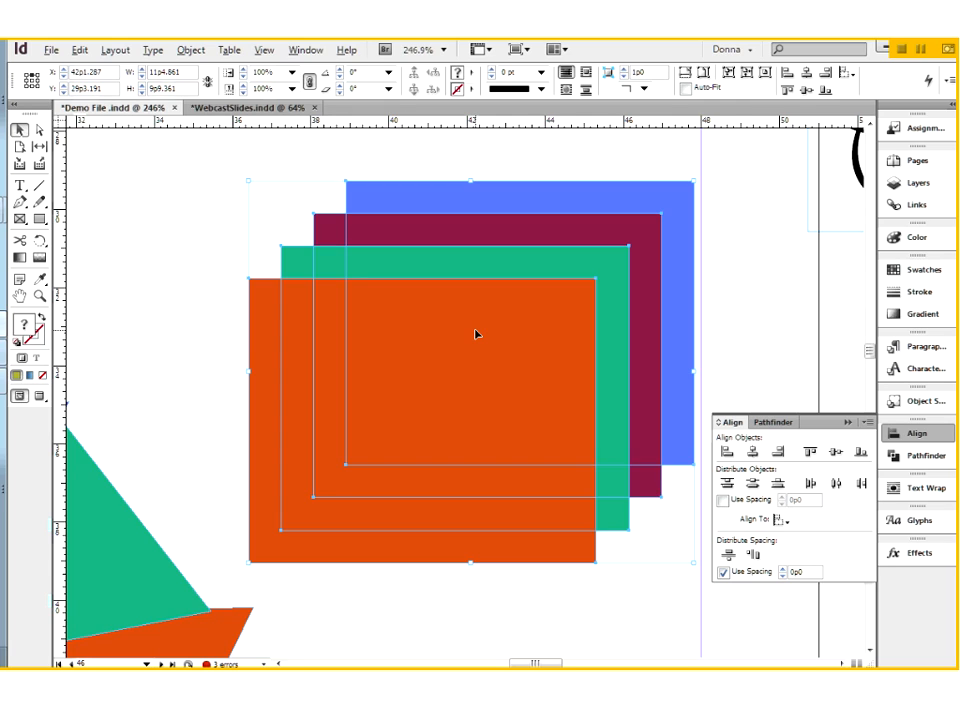
click(752, 453)
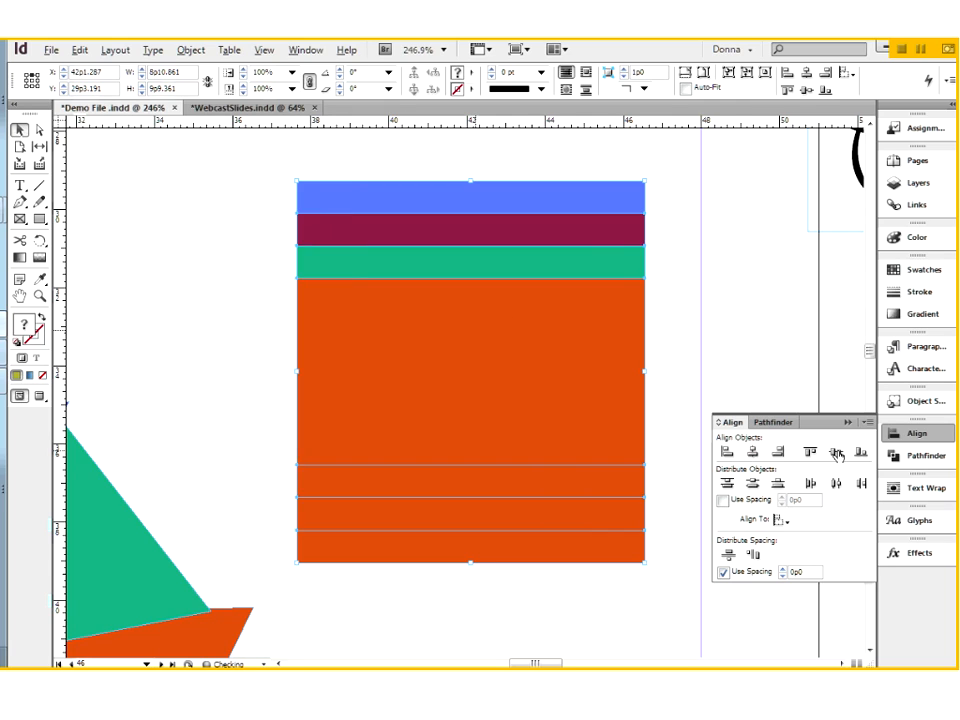
click(835, 453)
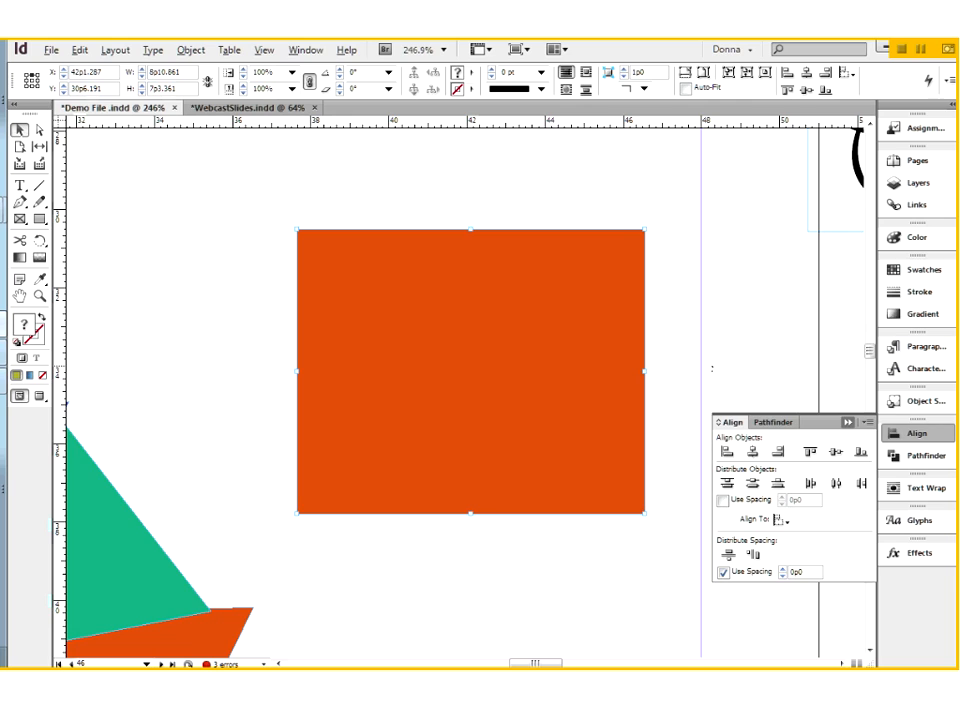
click(847, 422)
click(671, 358)
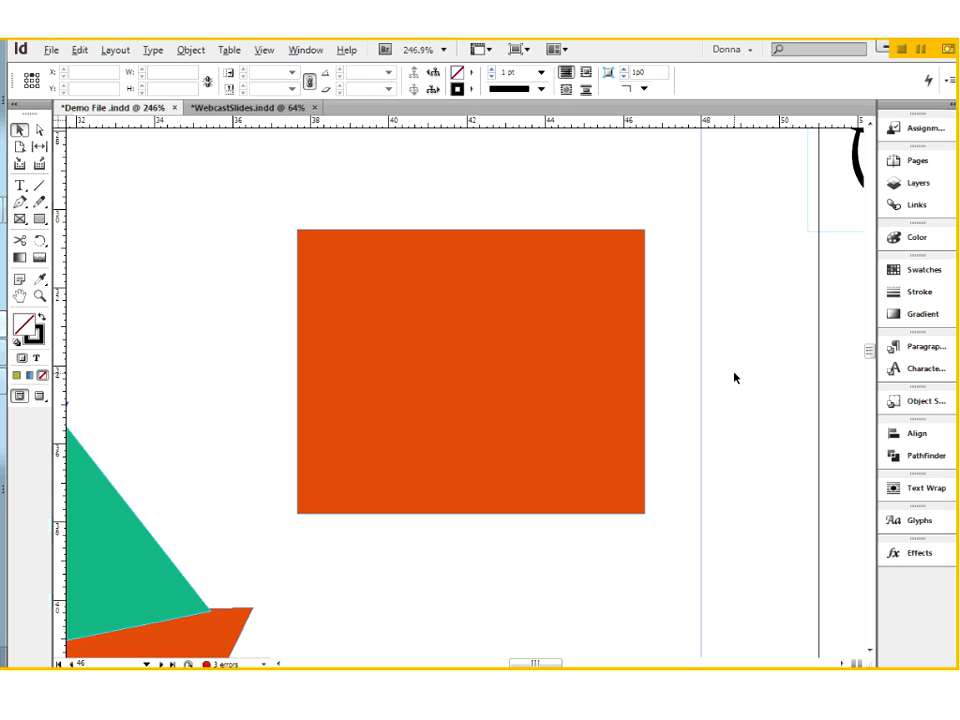
Step: Try moving the orange rectangle down off the aligned stack and undo the move
click(456, 349)
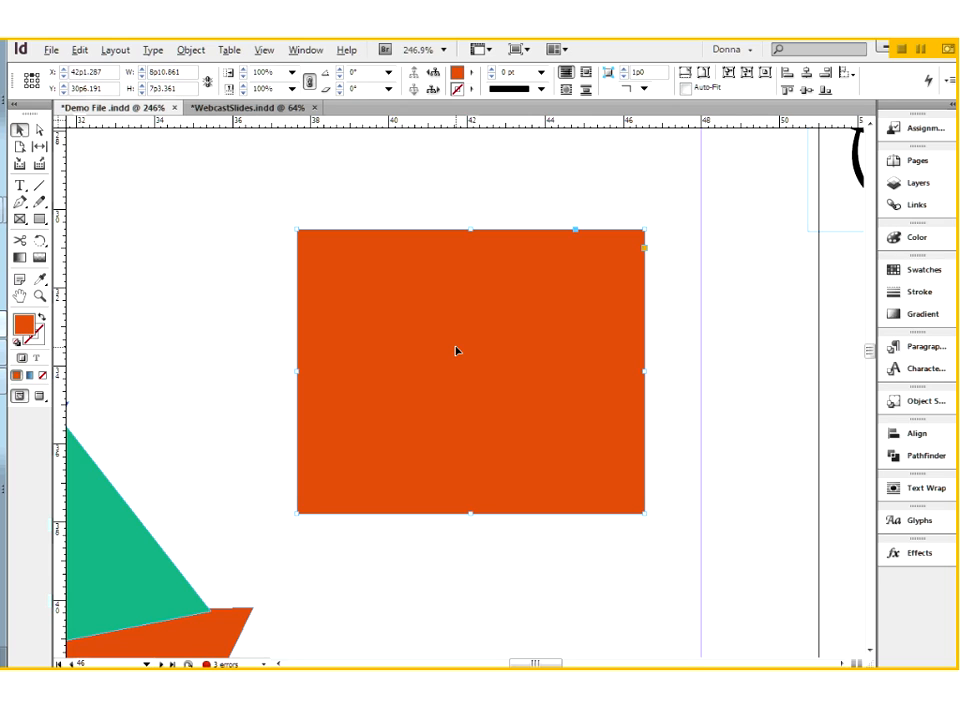
drag(456, 350, 485, 453)
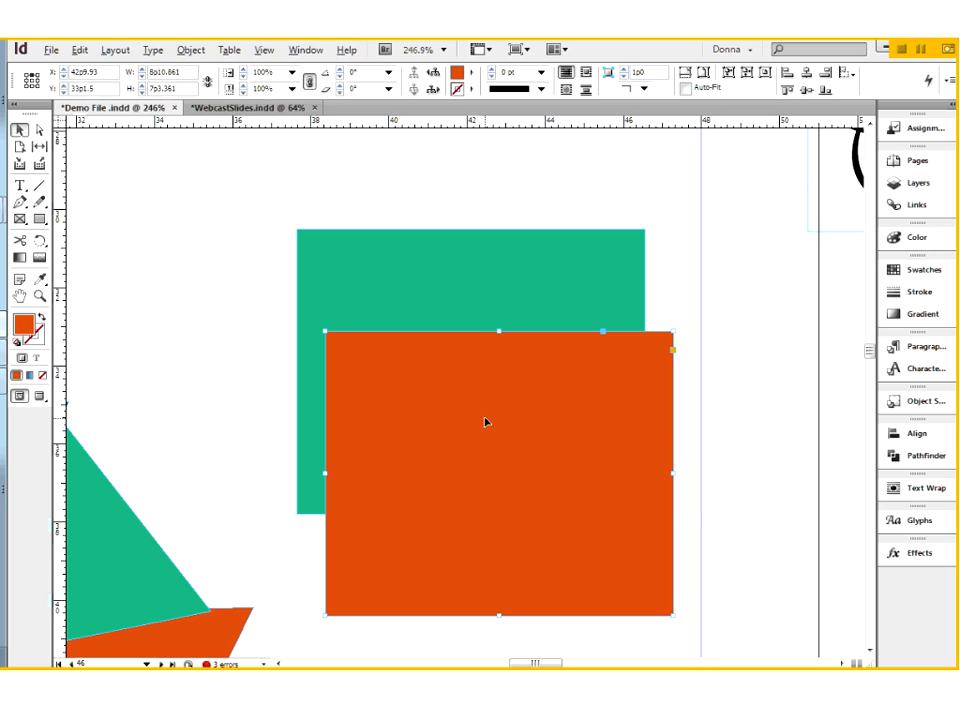
key(ctrl+z)
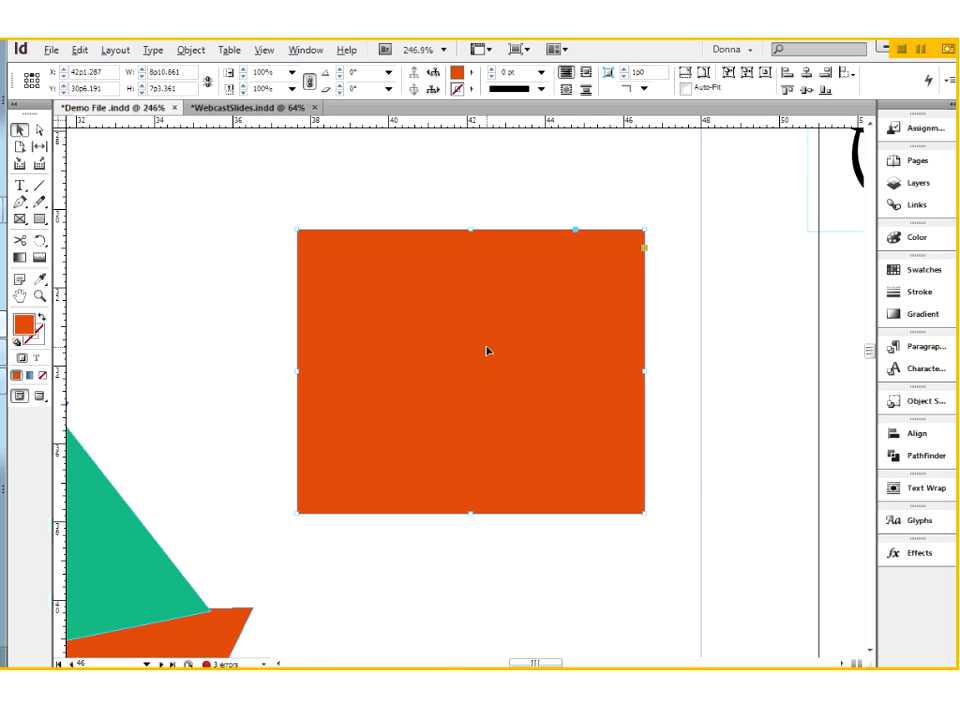
Step: Select the green rectangle hidden beneath the orange one and nudge it 10 points right and 10 points down
ctrl+click(487, 347)
key(shift+Right)
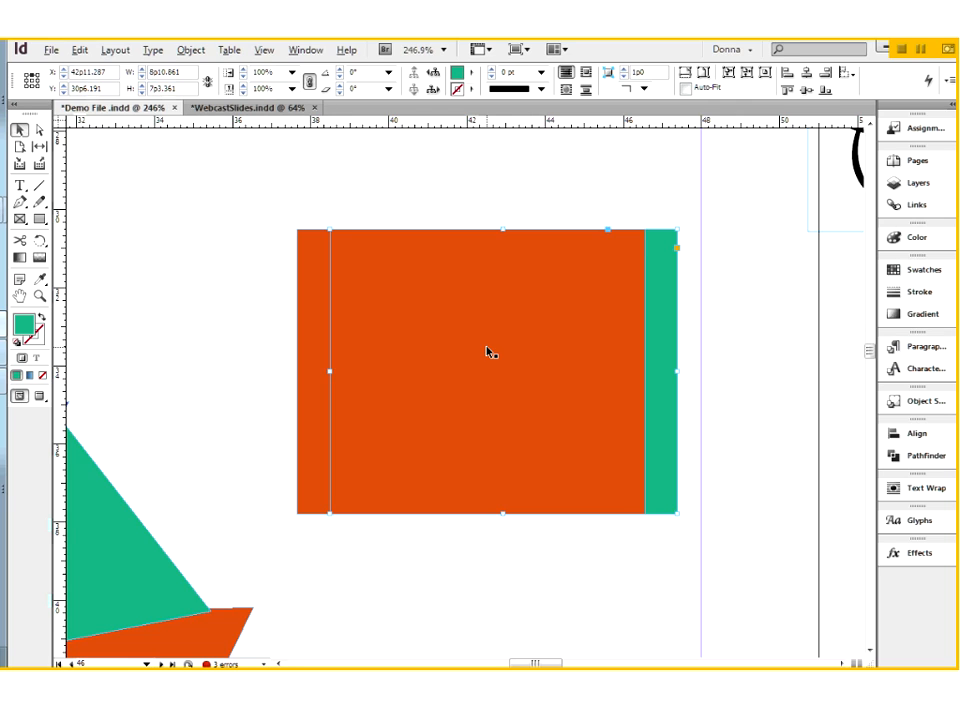
key(shift+Down)
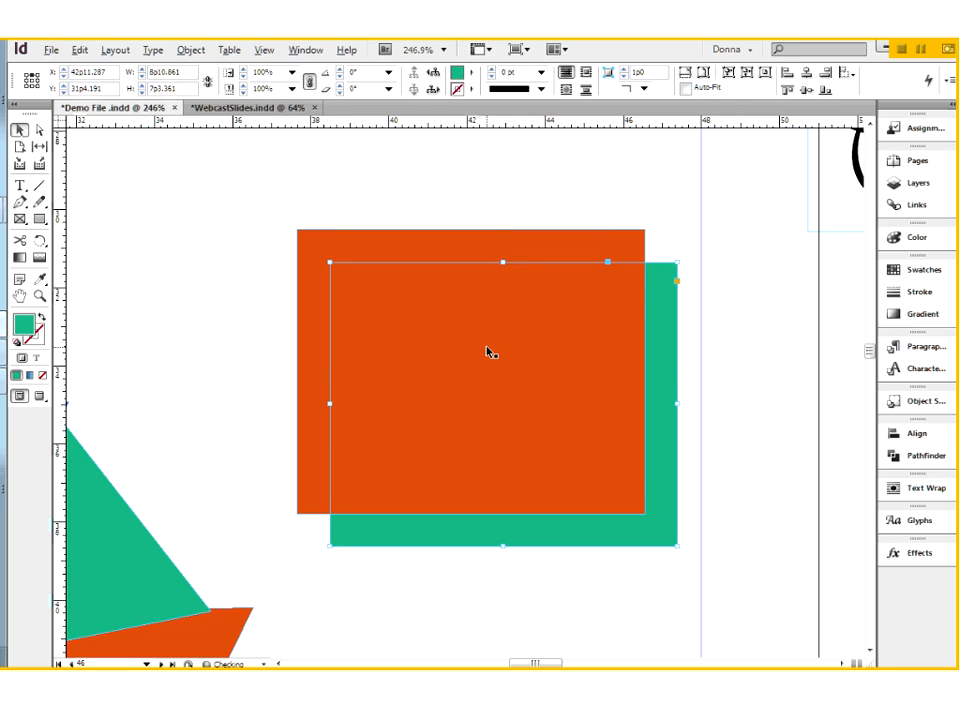
Step: Select the maroon rectangle hidden in the stack and nudge it 10 points left and 10 points down
scroll(493, 346, up, 1)
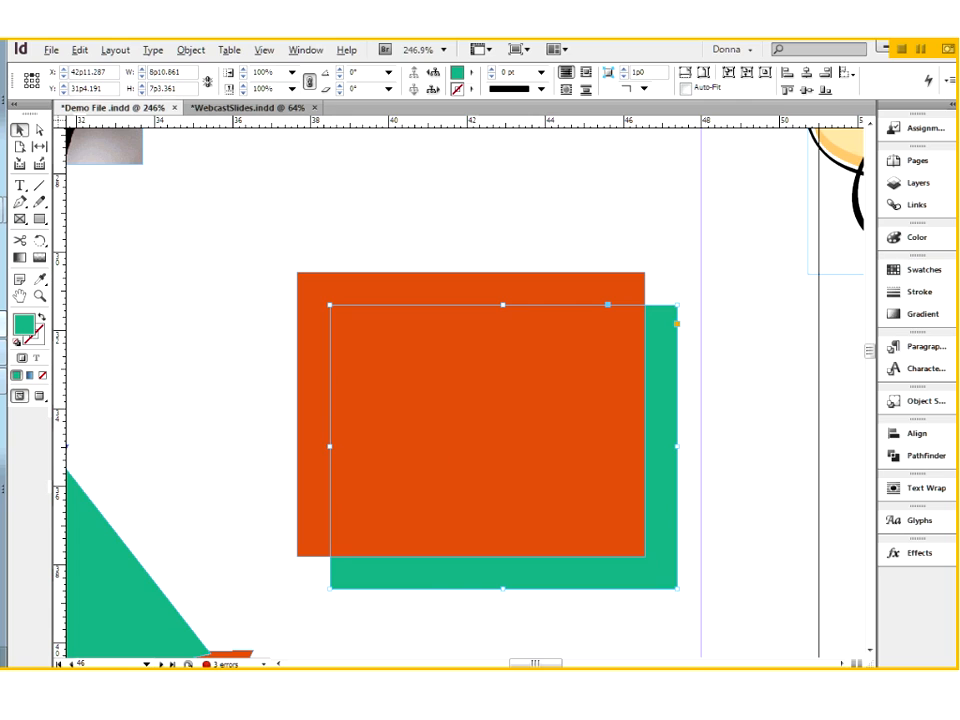
click(480, 427)
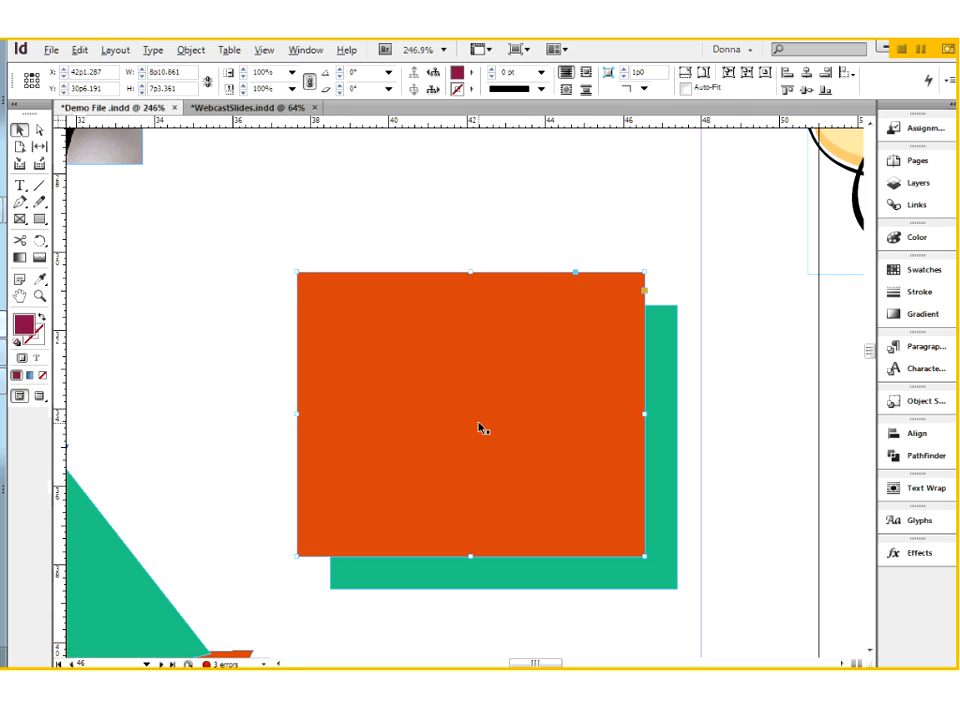
key(shift+Left)
key(shift+Down)
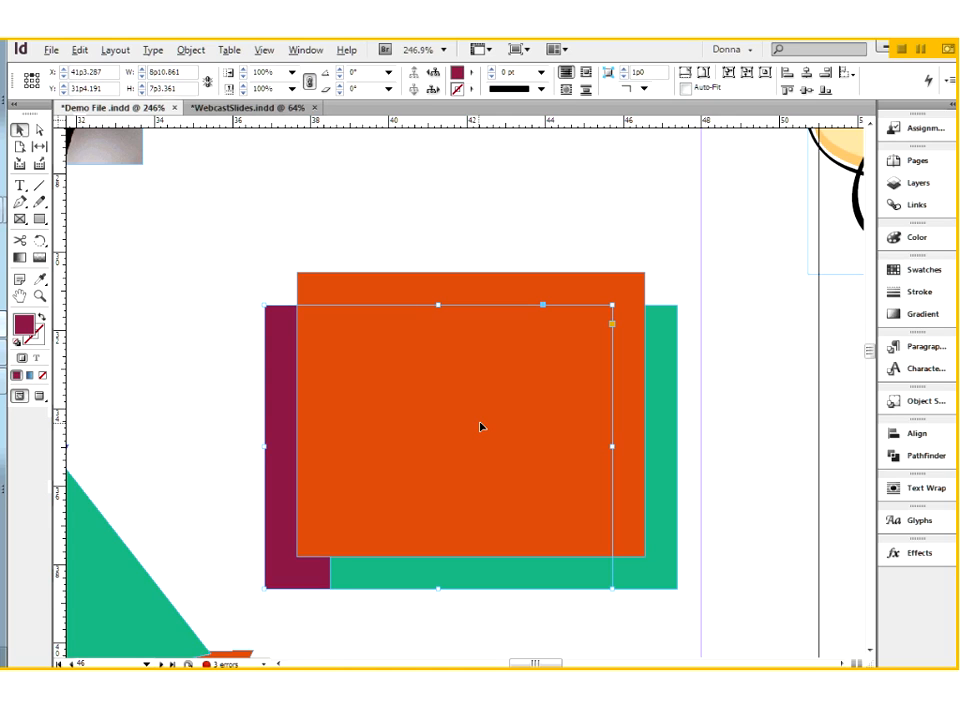
Step: Select the blue rectangle at the back of the stack and nudge it 10 points up and 10 points right
click(480, 427)
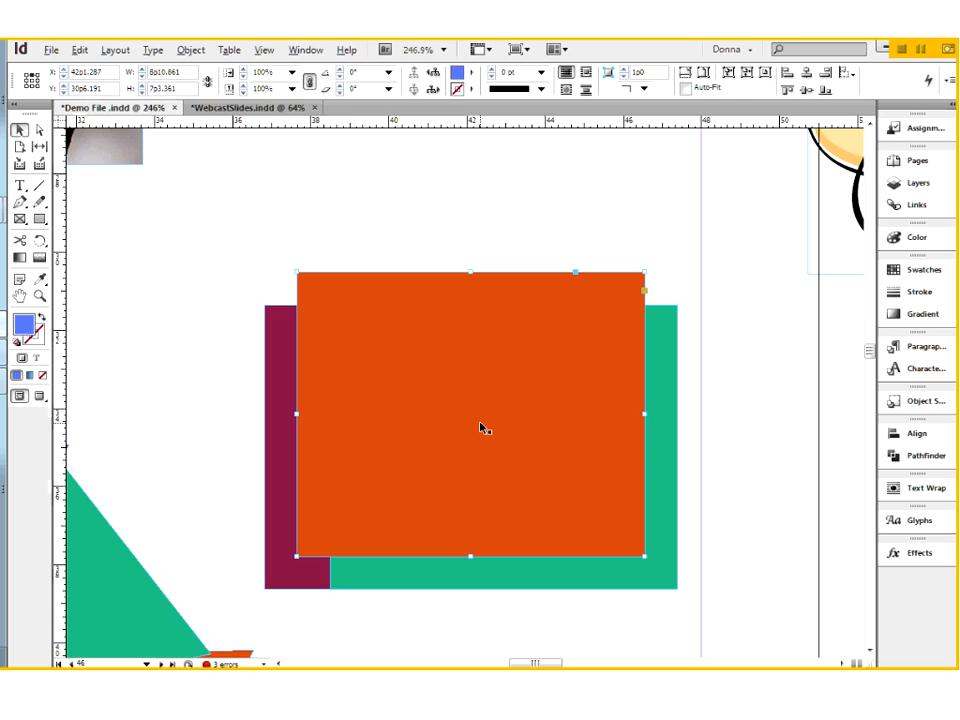
key(shift+Up)
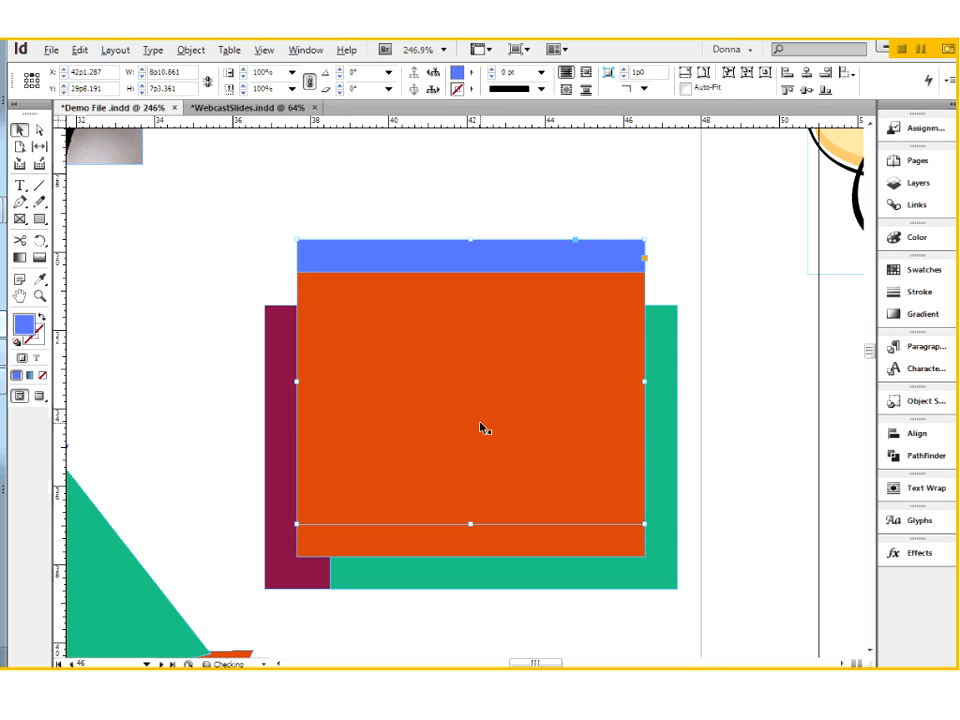
key(shift+Right)
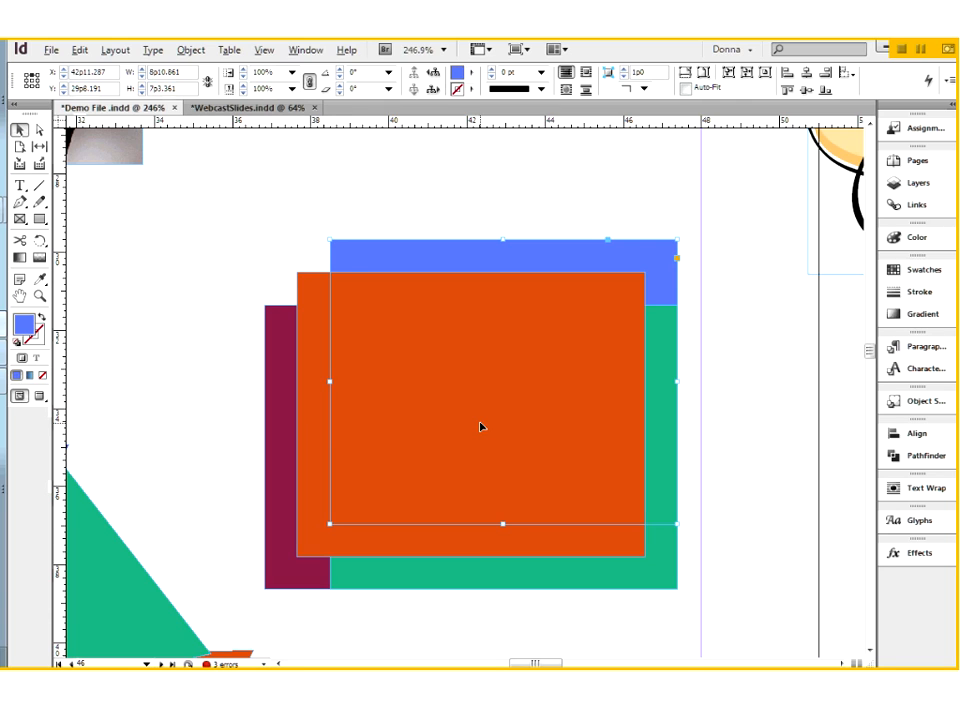
Step: Clear the selection with Deselect All while the orange rectangle fills the whole view
key(ctrl+space)
drag(251, 222, 681, 606)
click(587, 499)
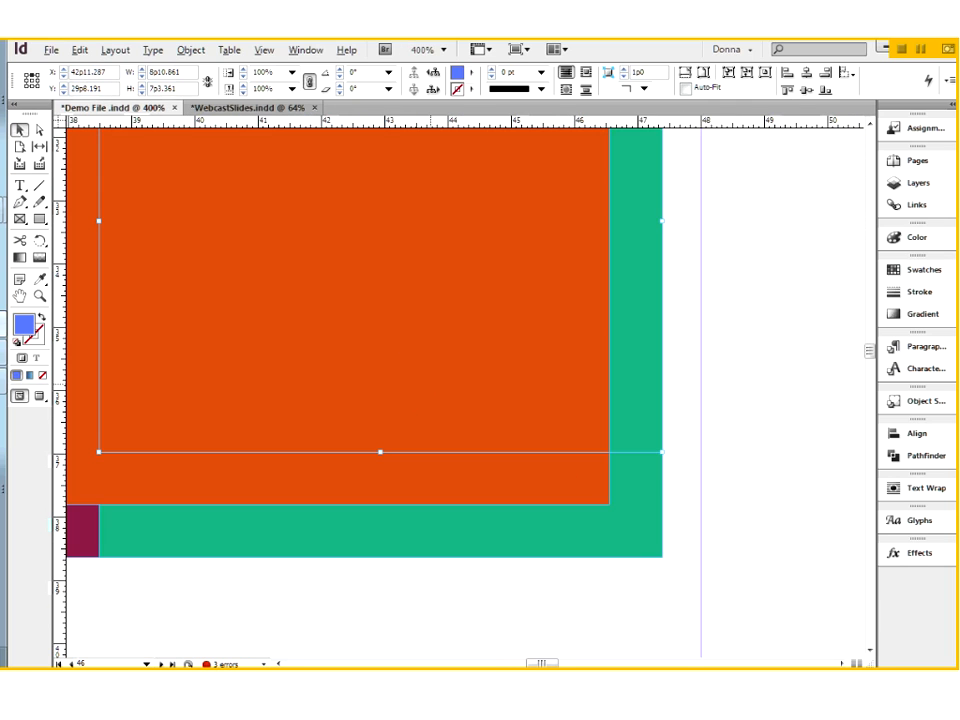
click(345, 290)
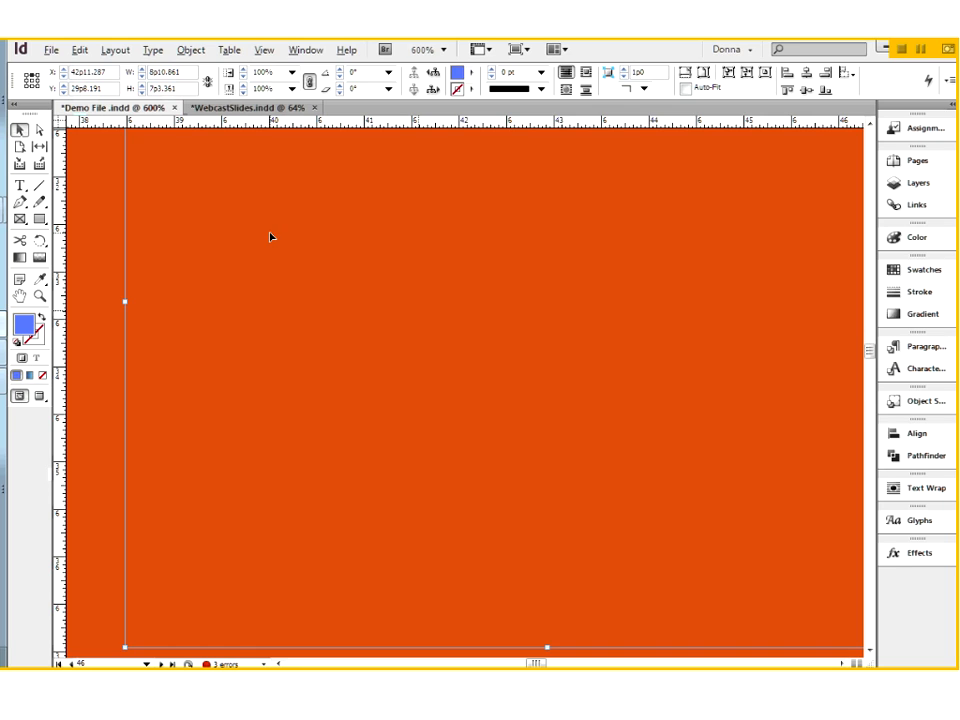
click(82, 51)
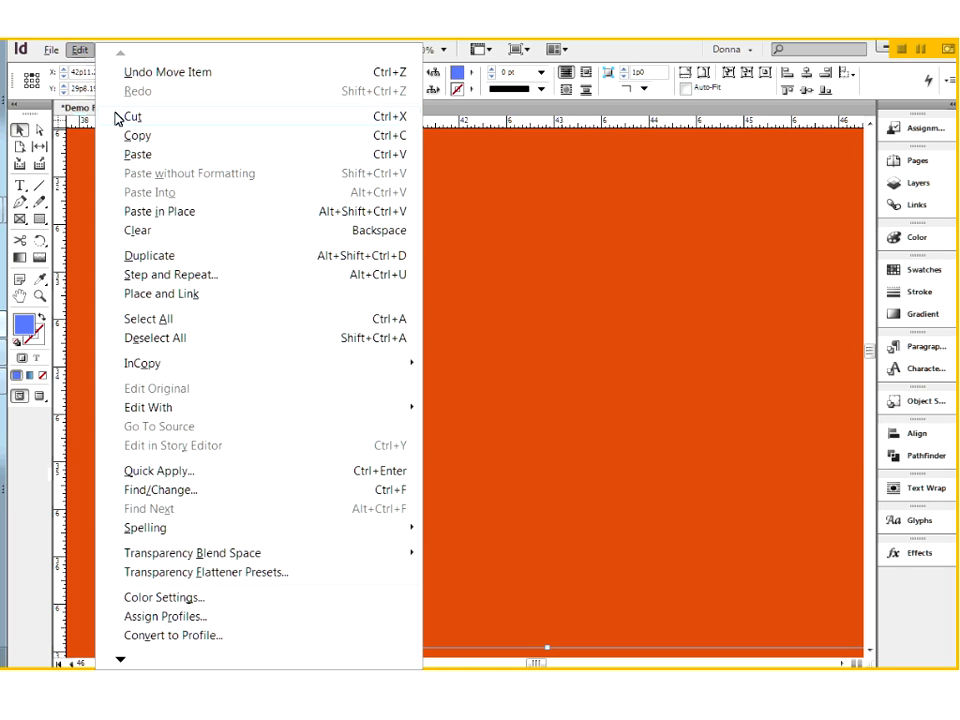
click(174, 340)
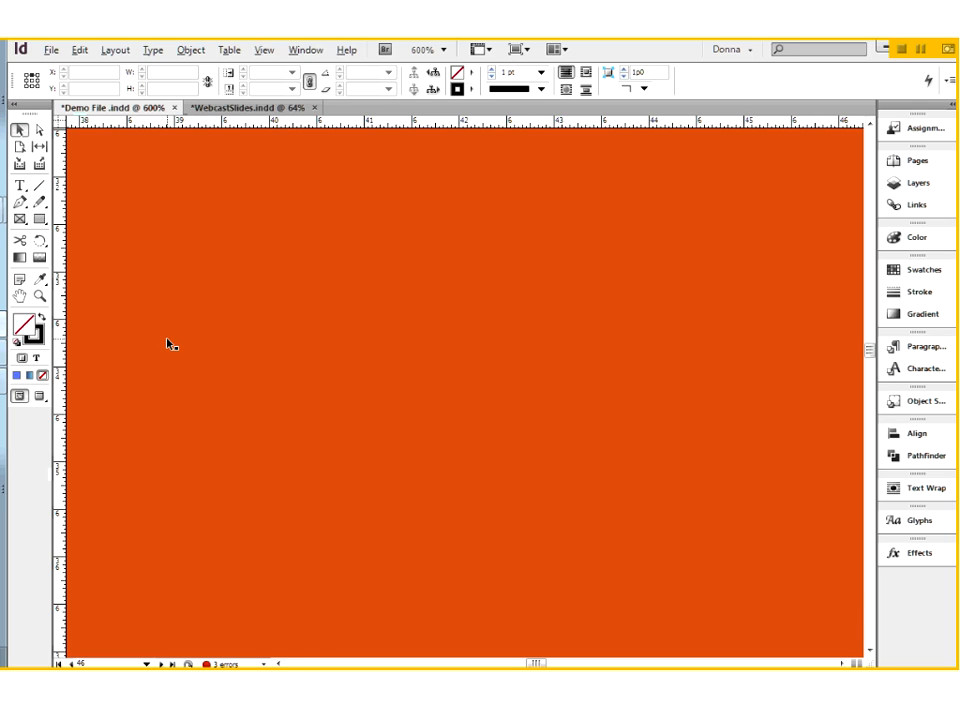
Step: Move the orange triangle back into the hexagon, about 13 points left and 4 points down
key(ctrl+0)
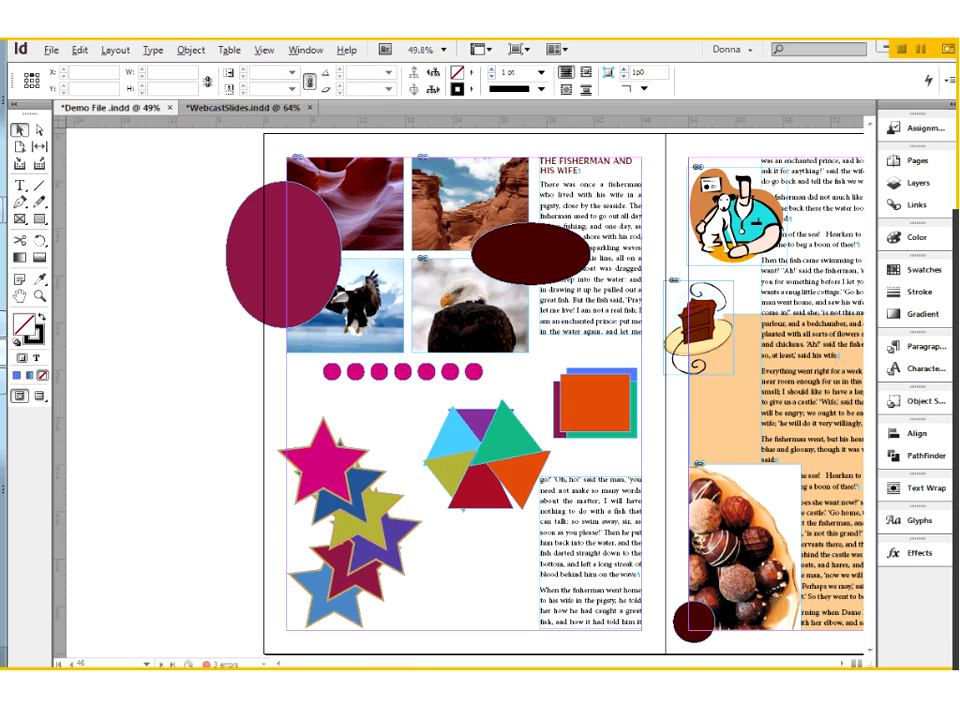
click(513, 484)
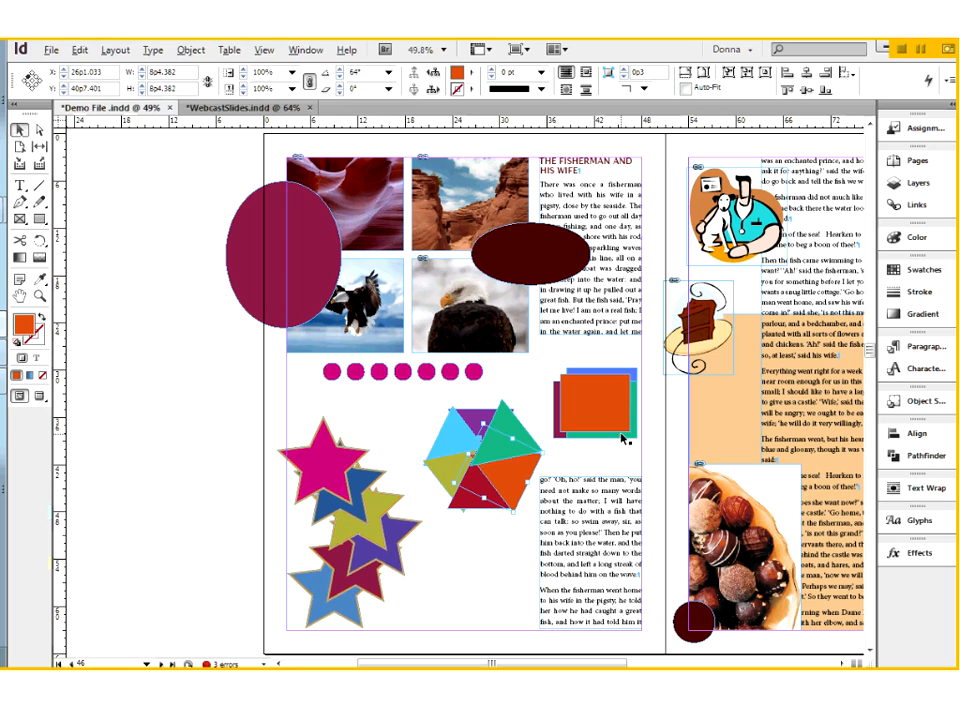
Step: Spread the rectangles farther apart, moving green about 24 points down, maroon about 17 points left and 6 down, and blue 10 points up
drag(622, 437, 625, 453)
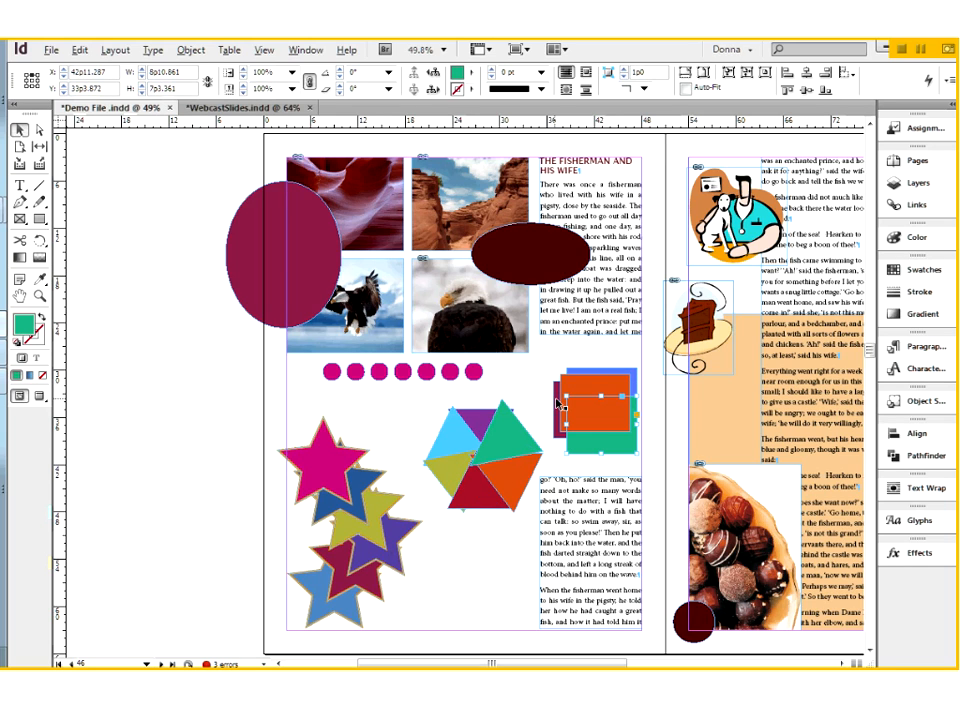
drag(556, 402, 546, 405)
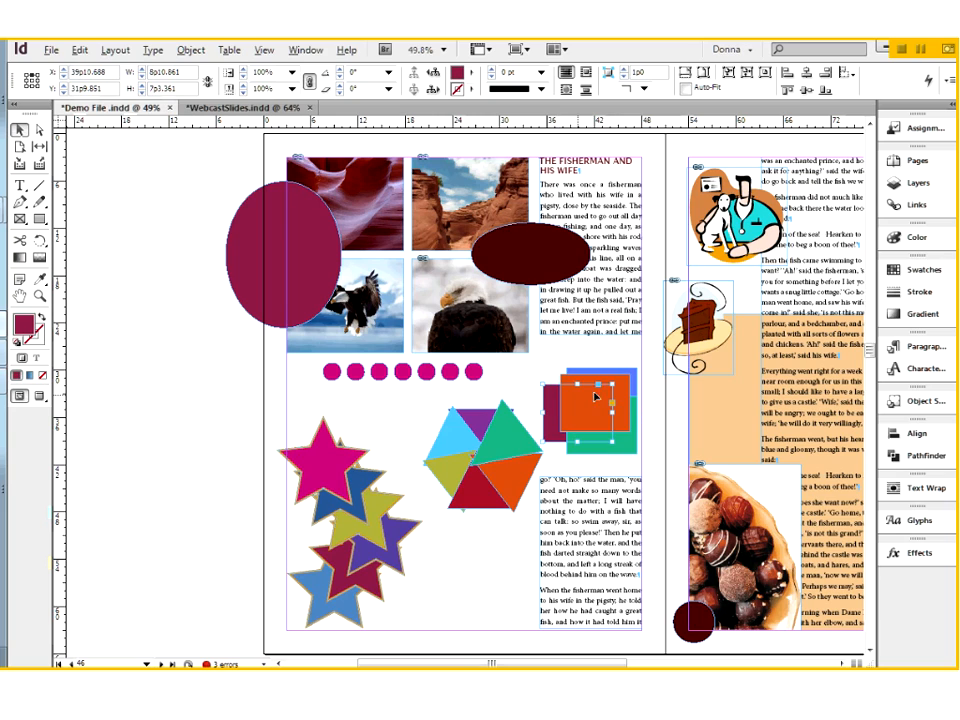
click(615, 379)
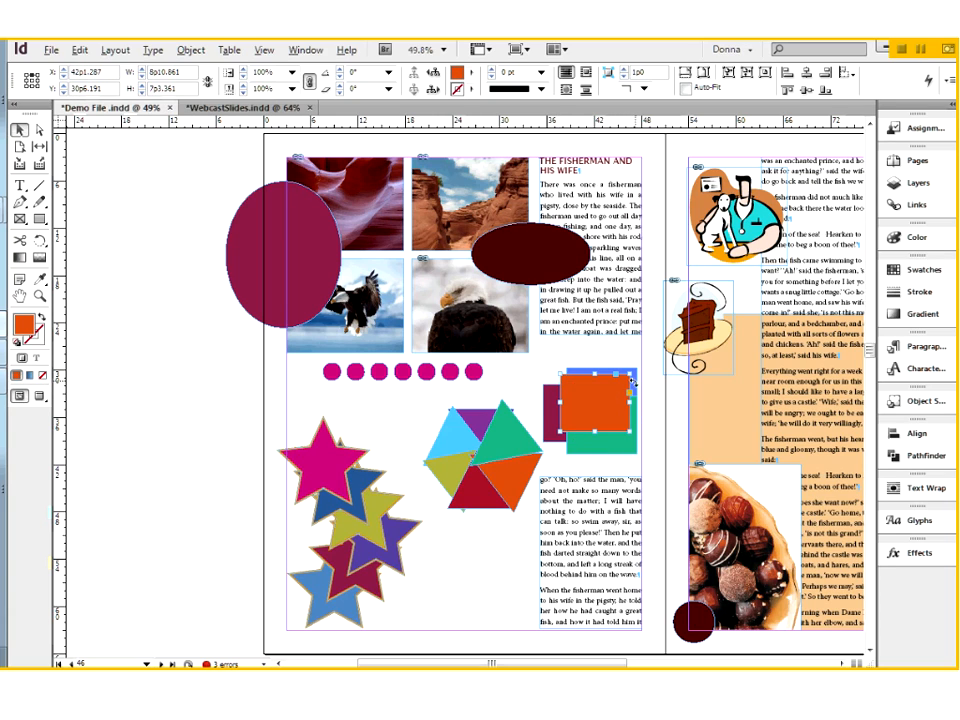
click(614, 369)
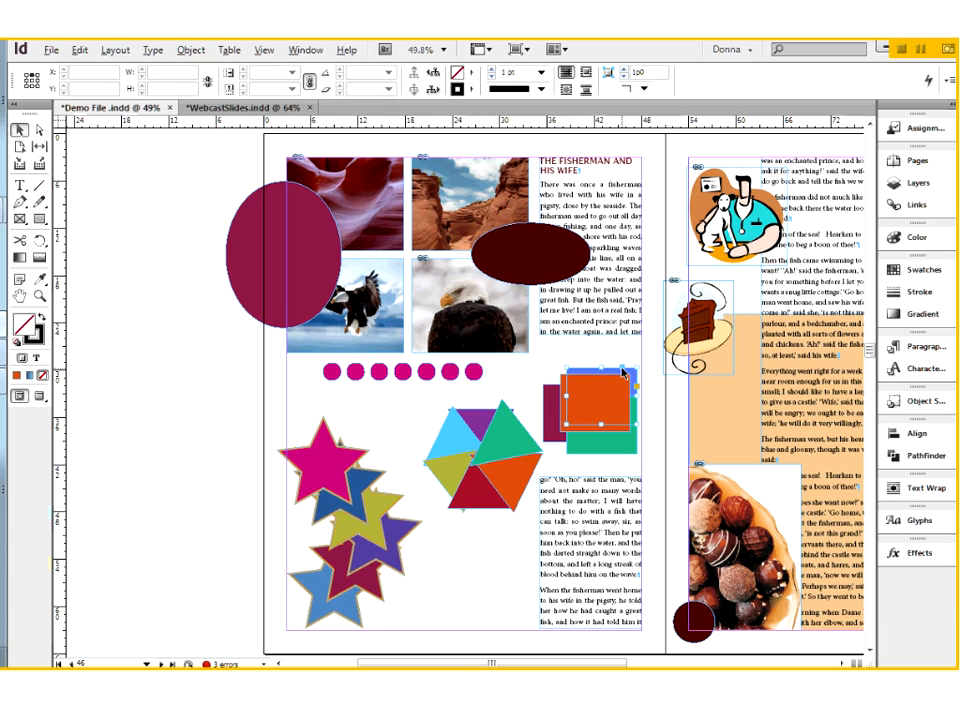
key(shift+Up)
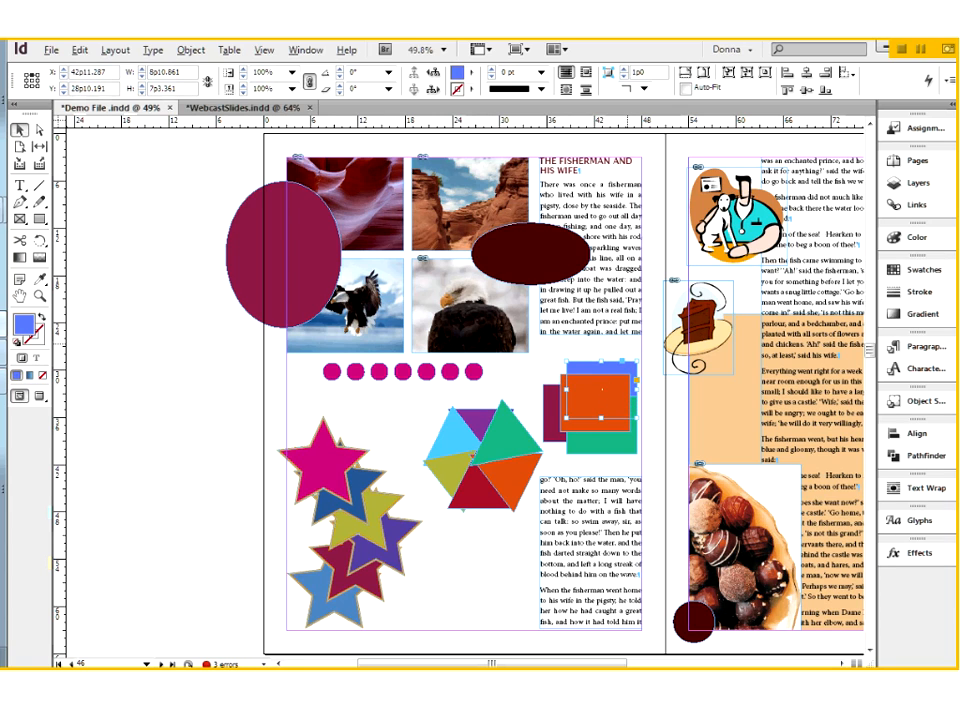
Step: Move the blue and orange rectangles together about 6 points left and 1 point down
key(ctrl+space)
mouse_move(540, 351)
mouse_down()
mouse_move(654, 433)
mouse_move(654, 479)
mouse_up()
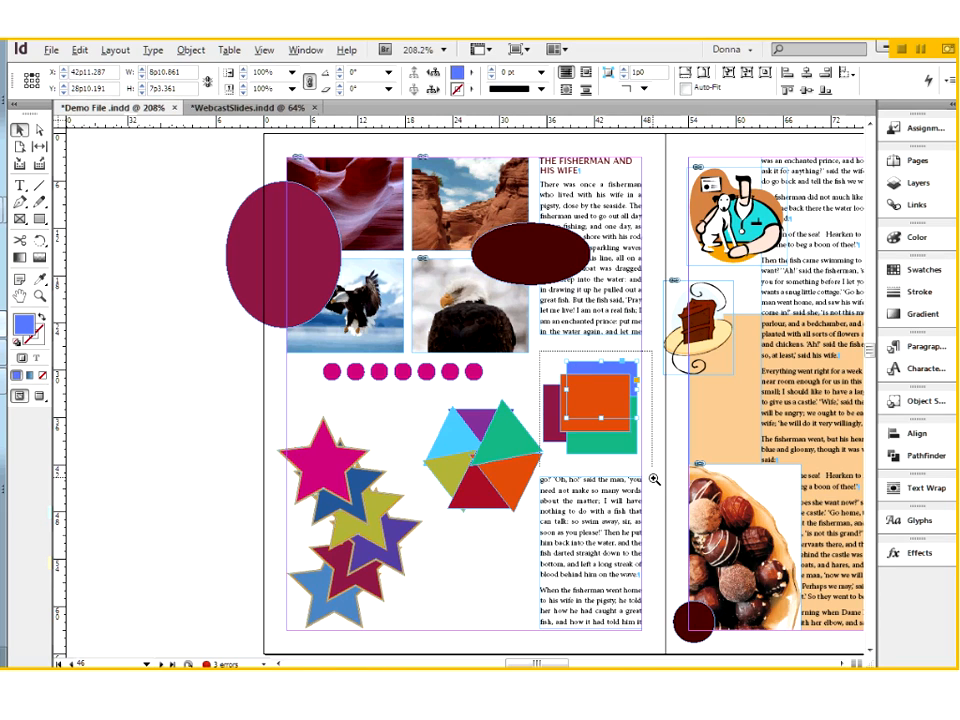
click(646, 417)
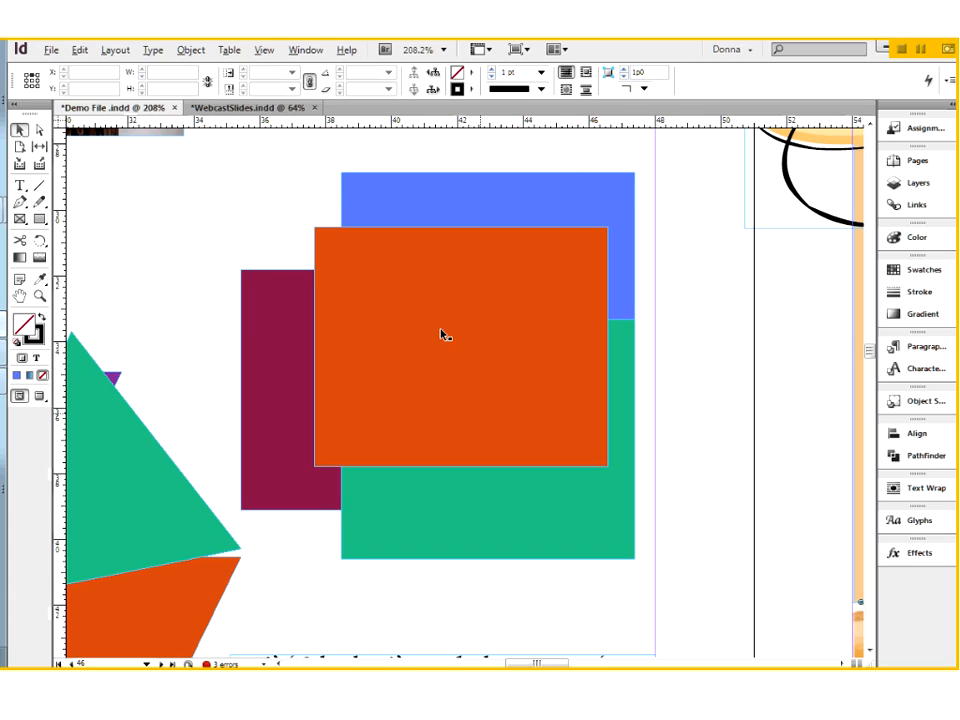
drag(389, 202, 316, 302)
drag(360, 203, 347, 200)
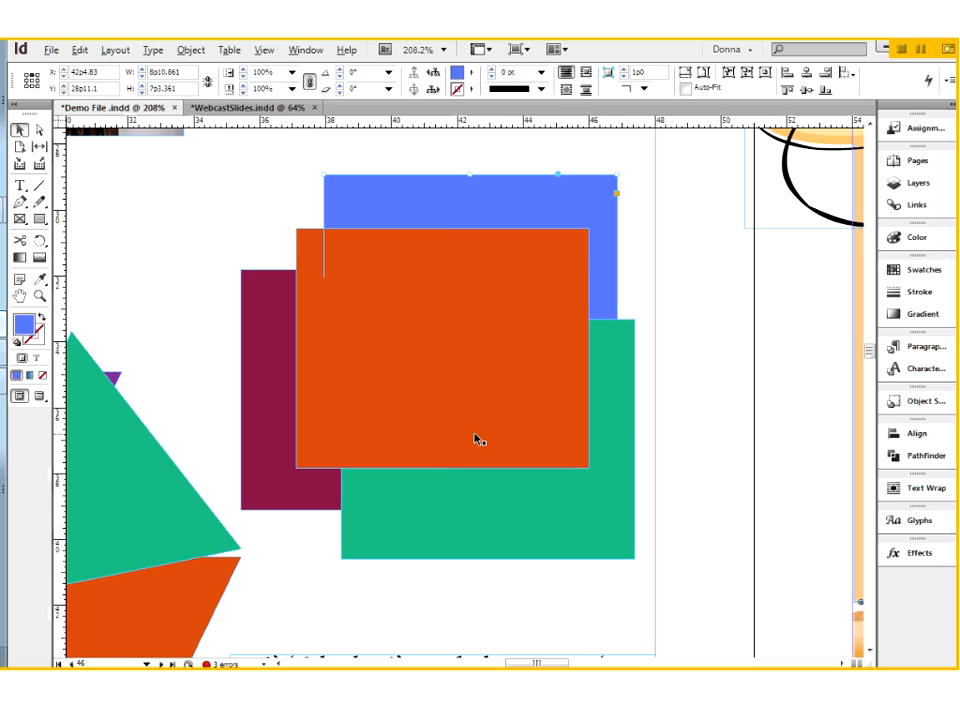
Step: Send the orange rectangle backward two levels, placing it behind the green and maroon rectangles
click(458, 369)
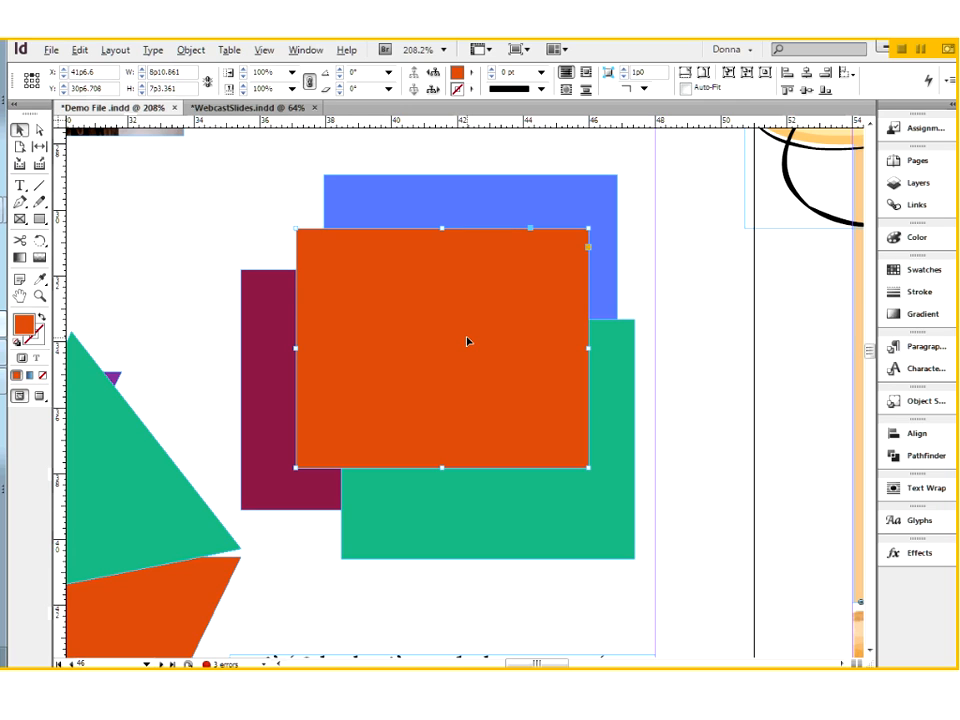
click(190, 52)
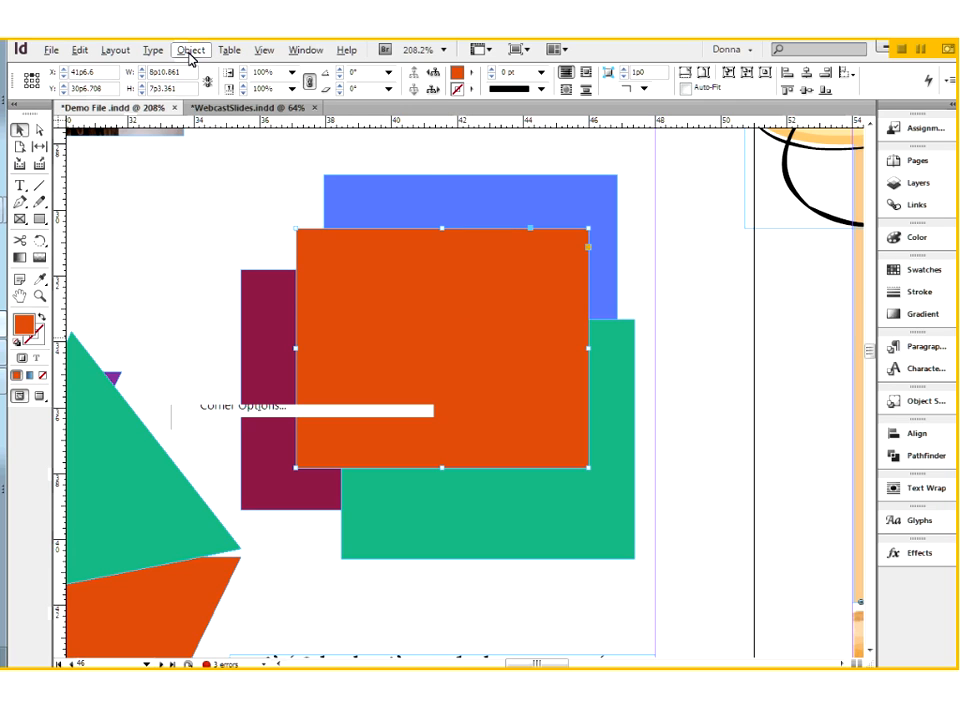
mouse_move(207, 107)
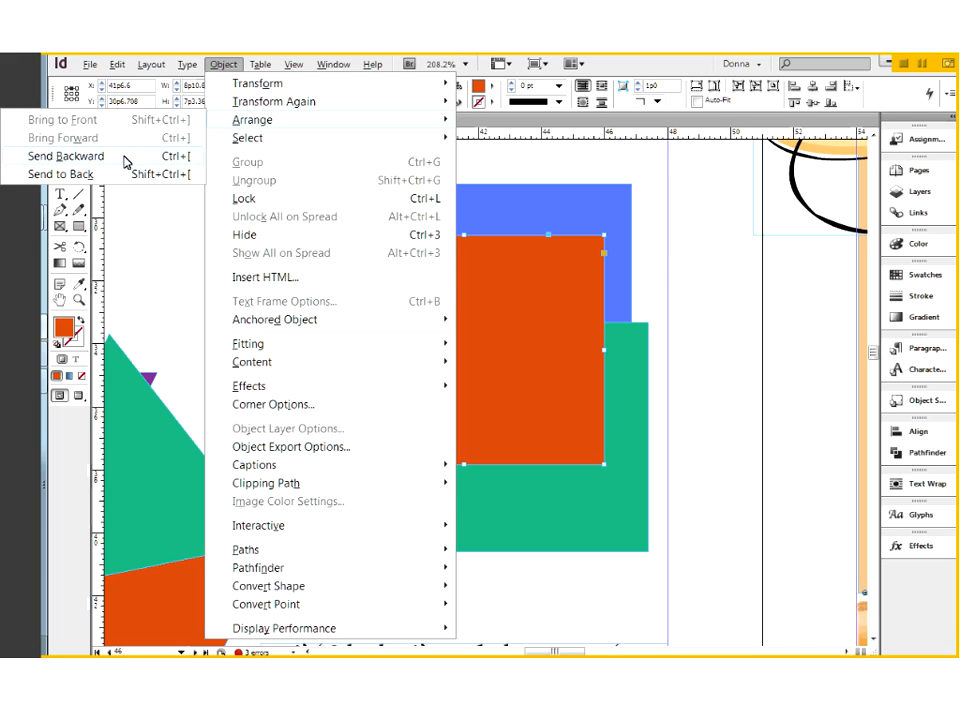
click(124, 157)
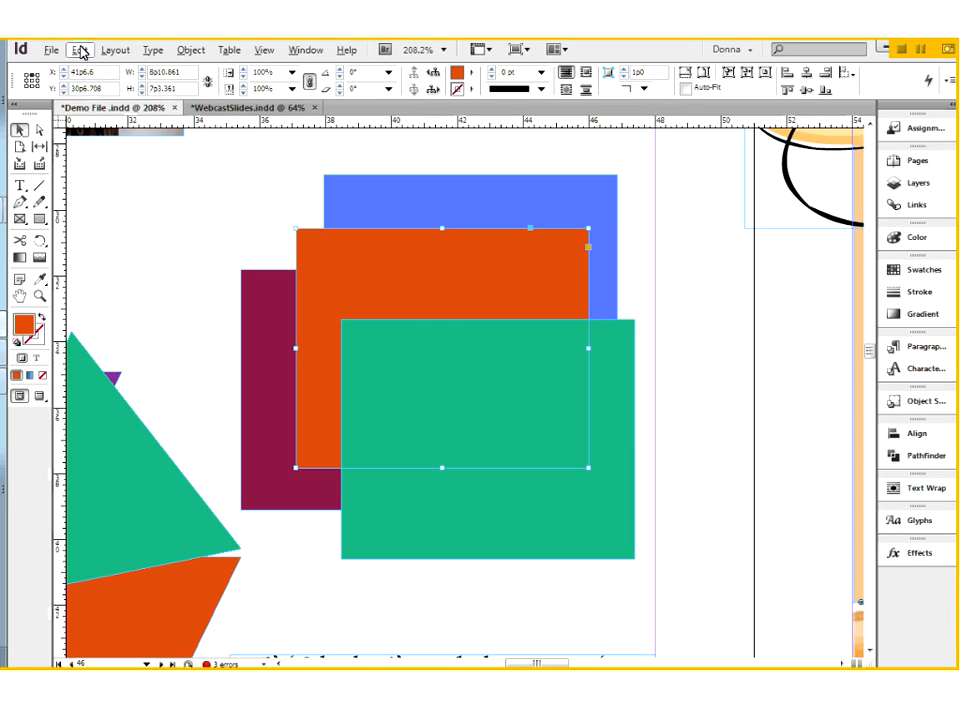
click(192, 51)
mouse_move(206, 106)
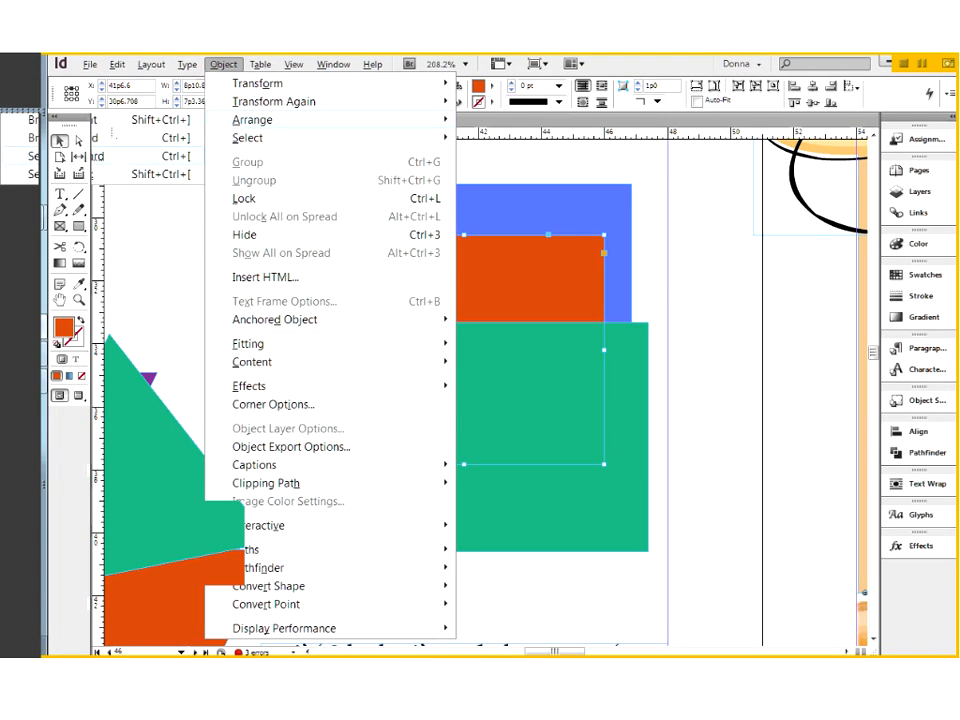
click(60, 156)
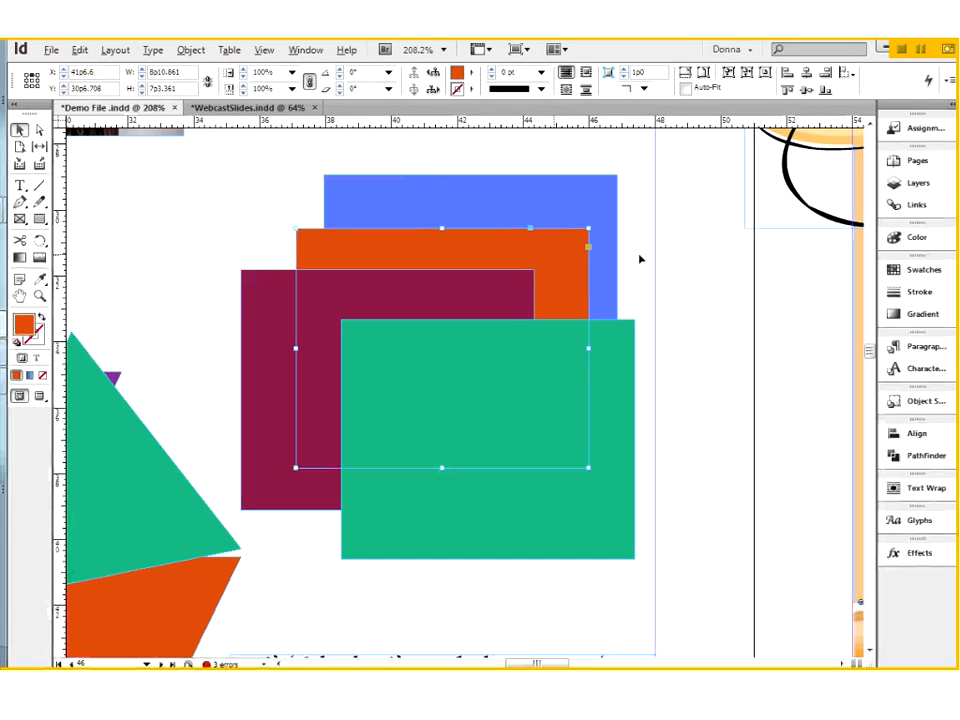
Step: Send the orange rectangle backward one more level, behind the blue rectangle
right_click(566, 298)
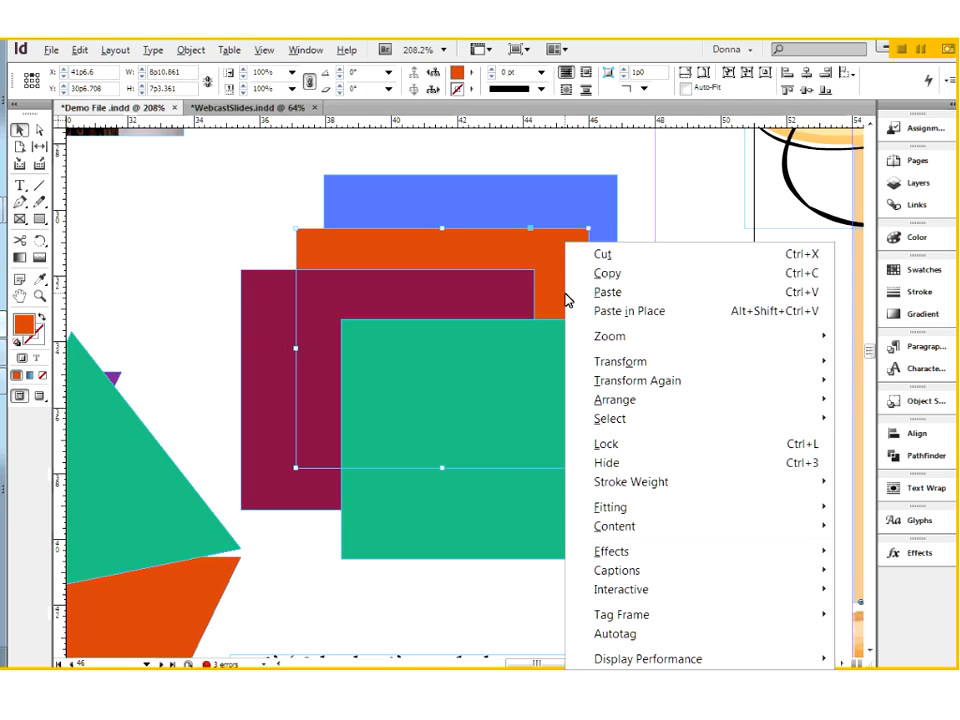
mouse_move(610, 402)
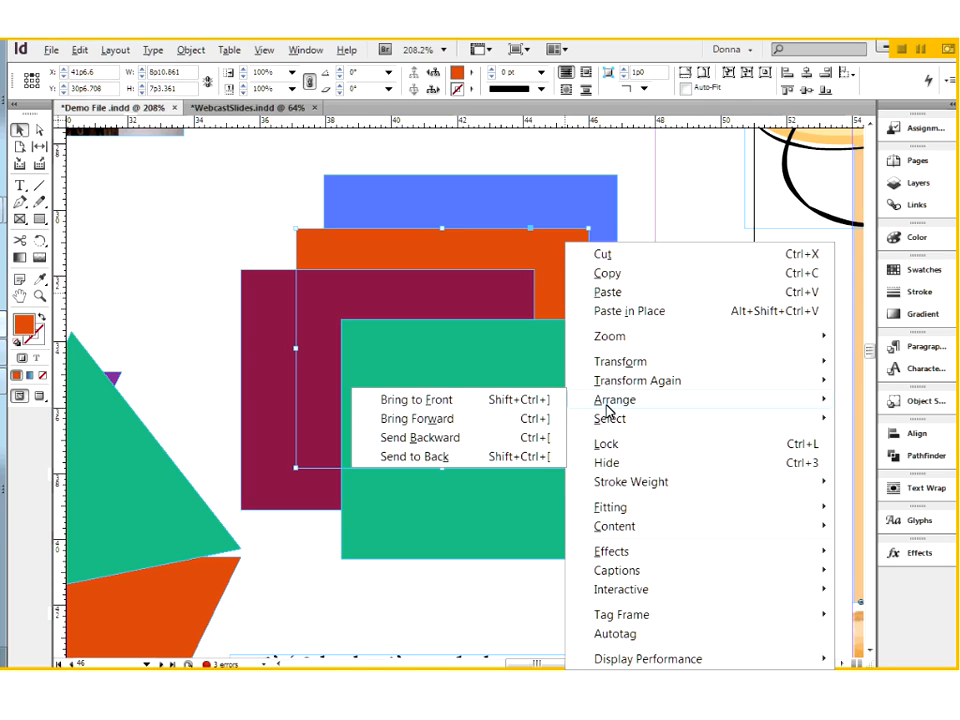
click(466, 440)
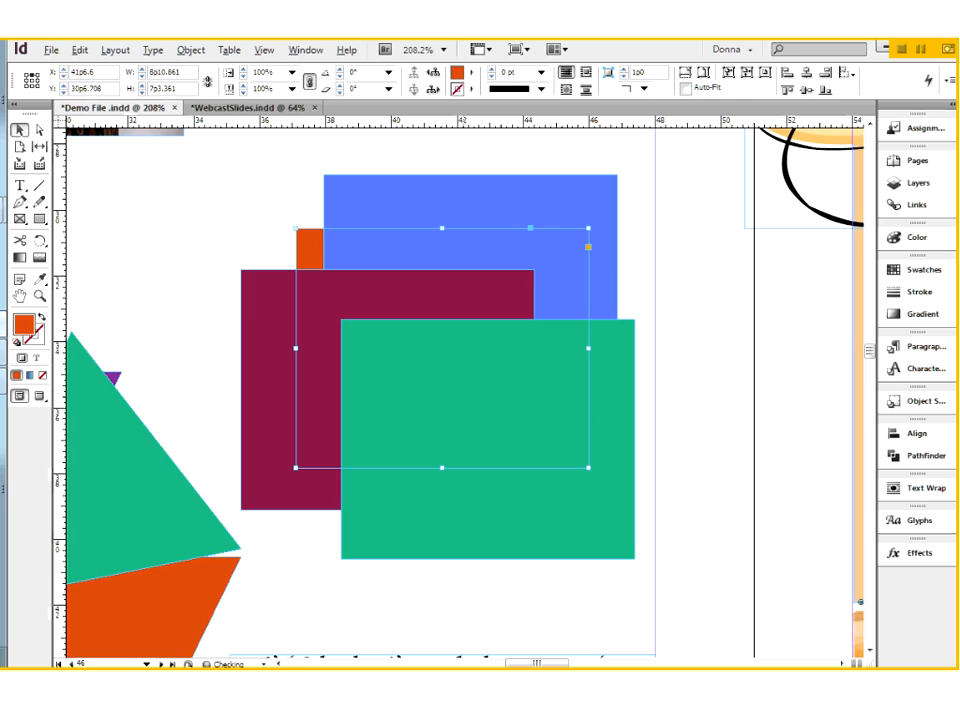
Step: Reselect the orange rectangle by its exposed corner and send it to the very back of the stacking order
right_click(315, 258)
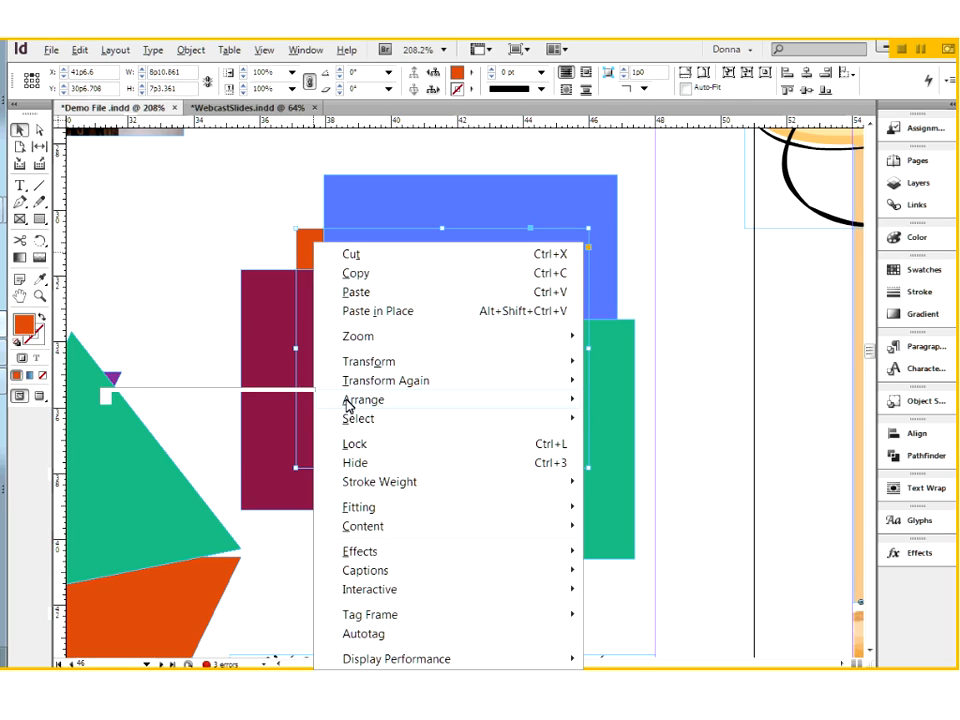
mouse_move(347, 402)
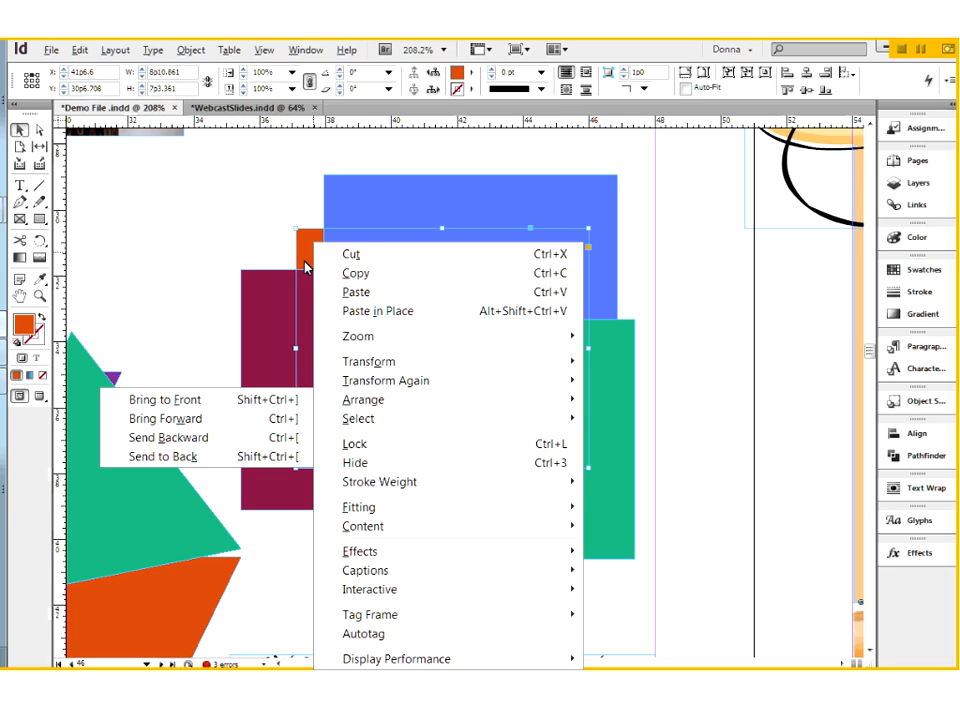
click(663, 366)
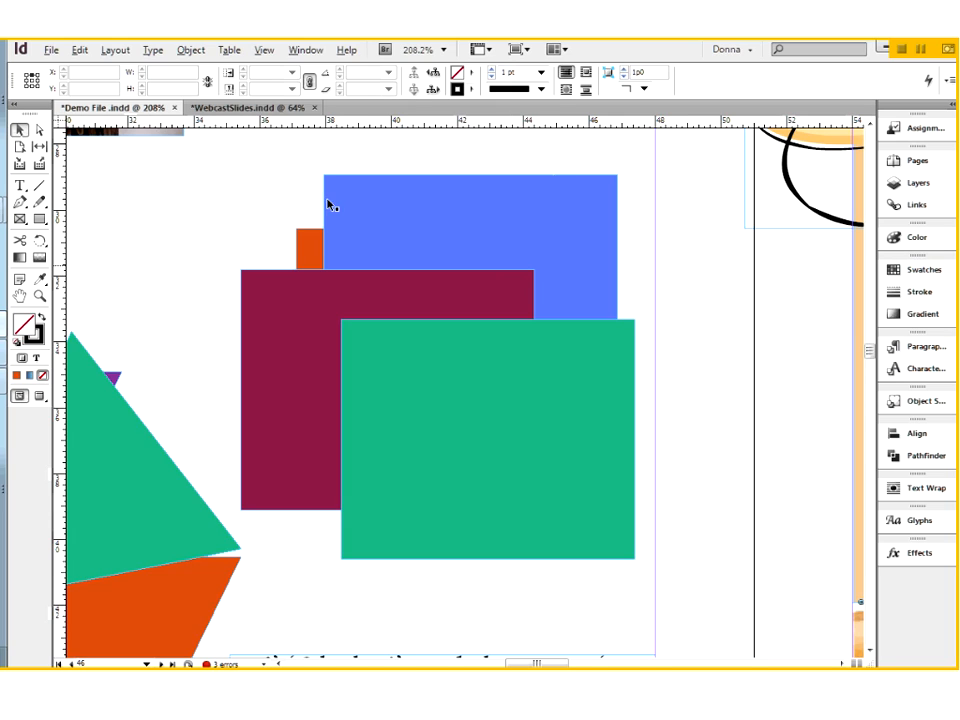
click(313, 263)
right_click(312, 261)
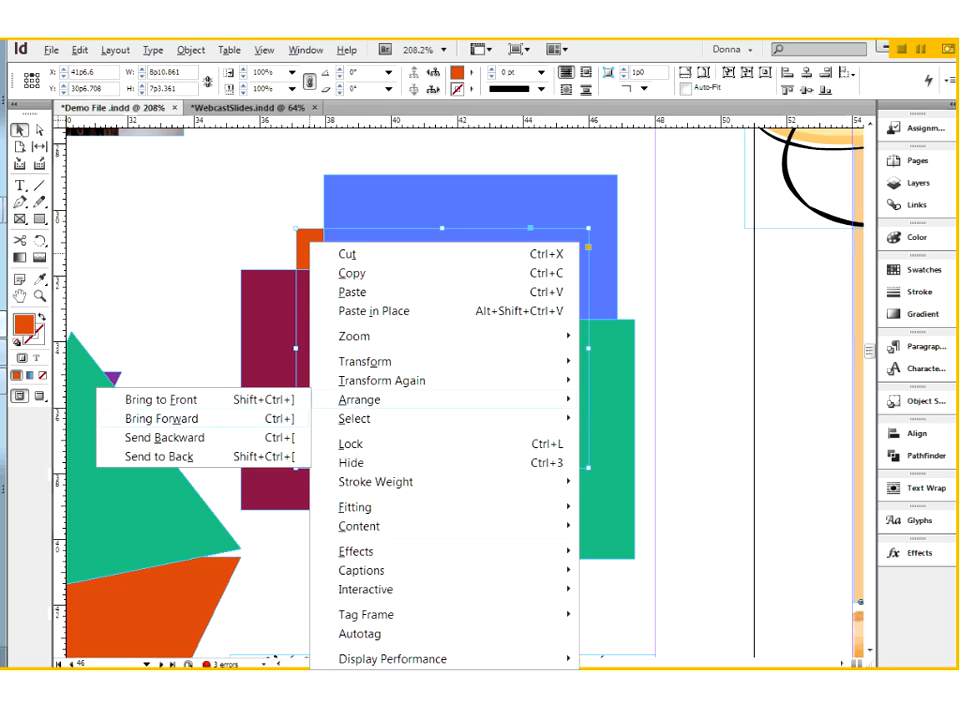
click(163, 456)
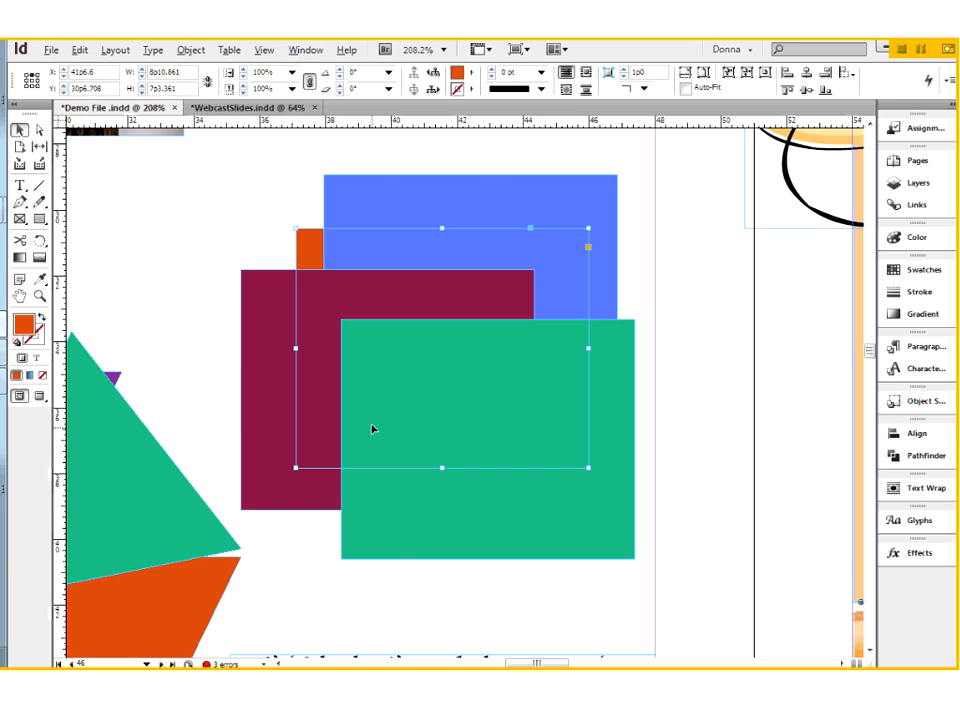
Step: Draw a rectangle about 8p11 wide and 6p10 high across the left page's outer edge and swap its stroke and fill to make it solid black
key(ctrl+0)
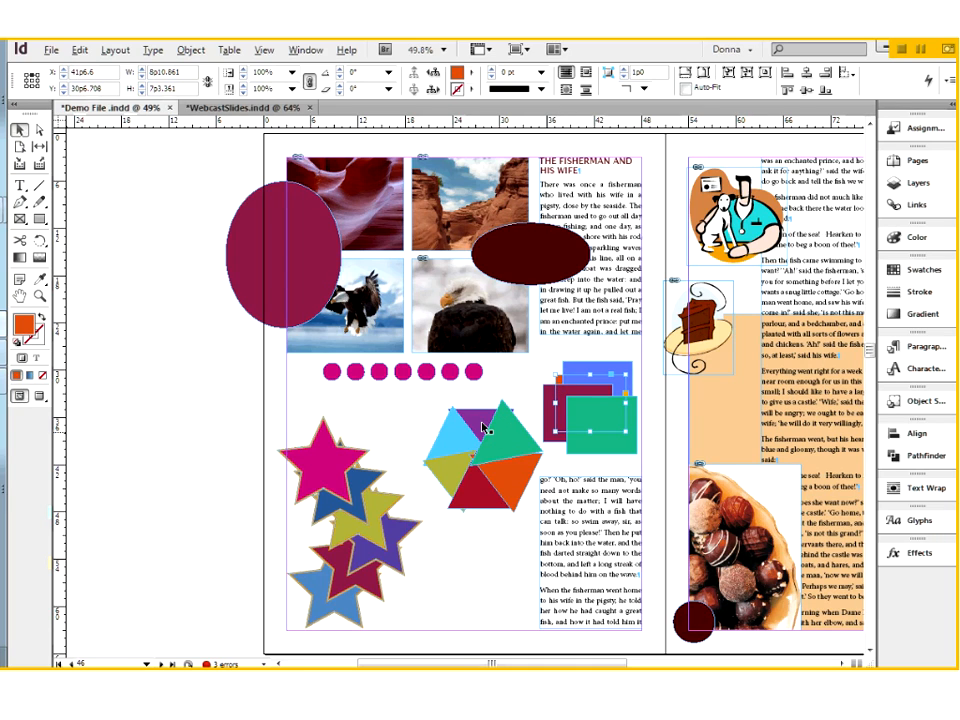
click(39, 216)
drag(304, 421, 305, 418)
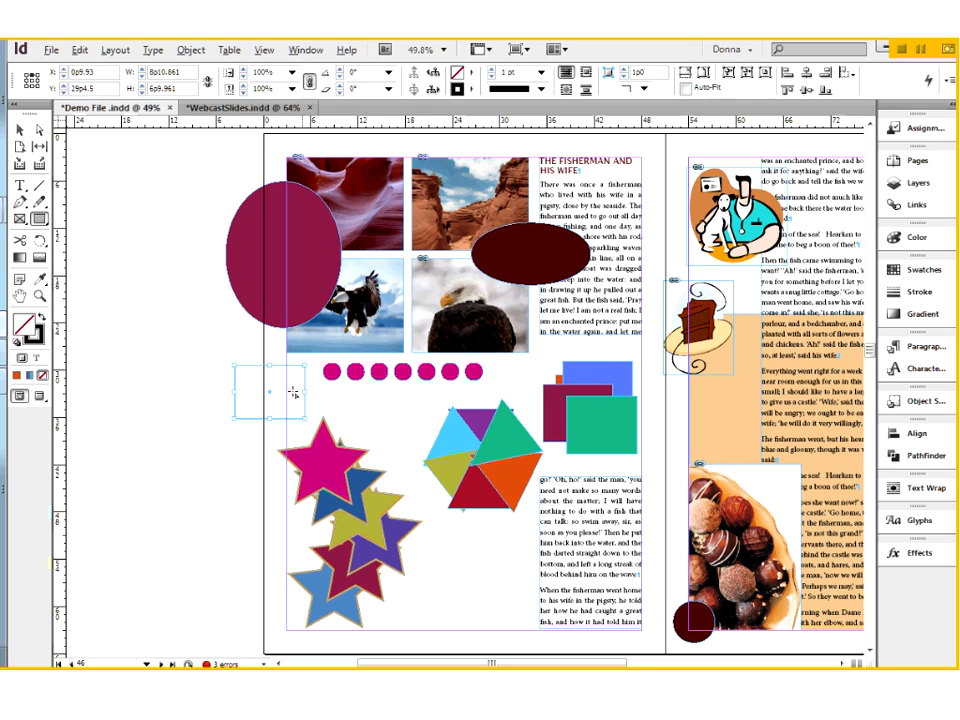
click(41, 319)
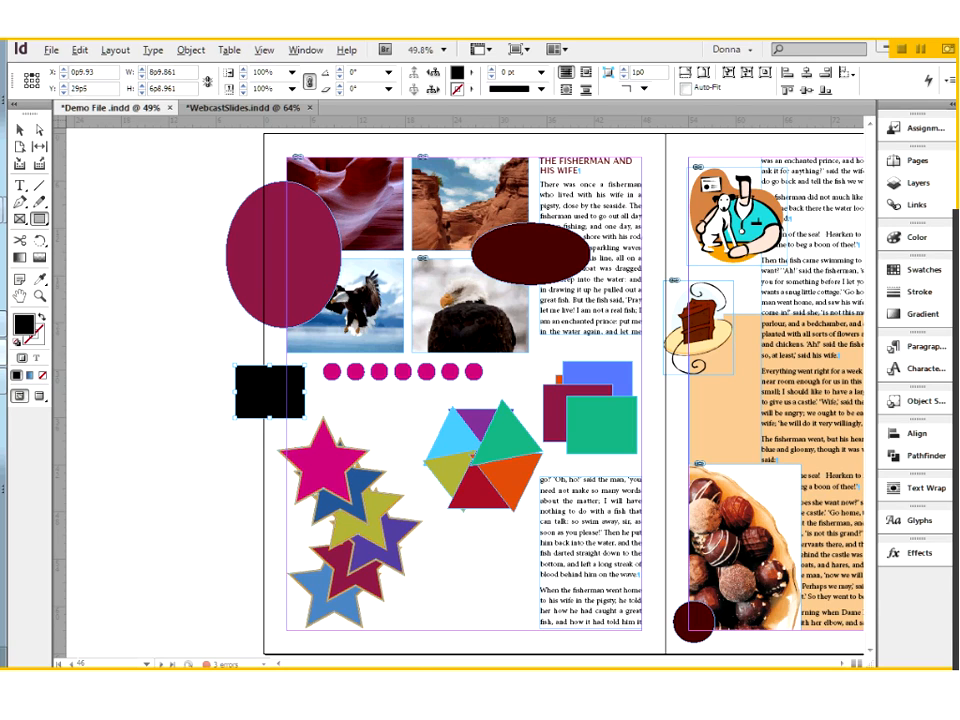
click(19, 132)
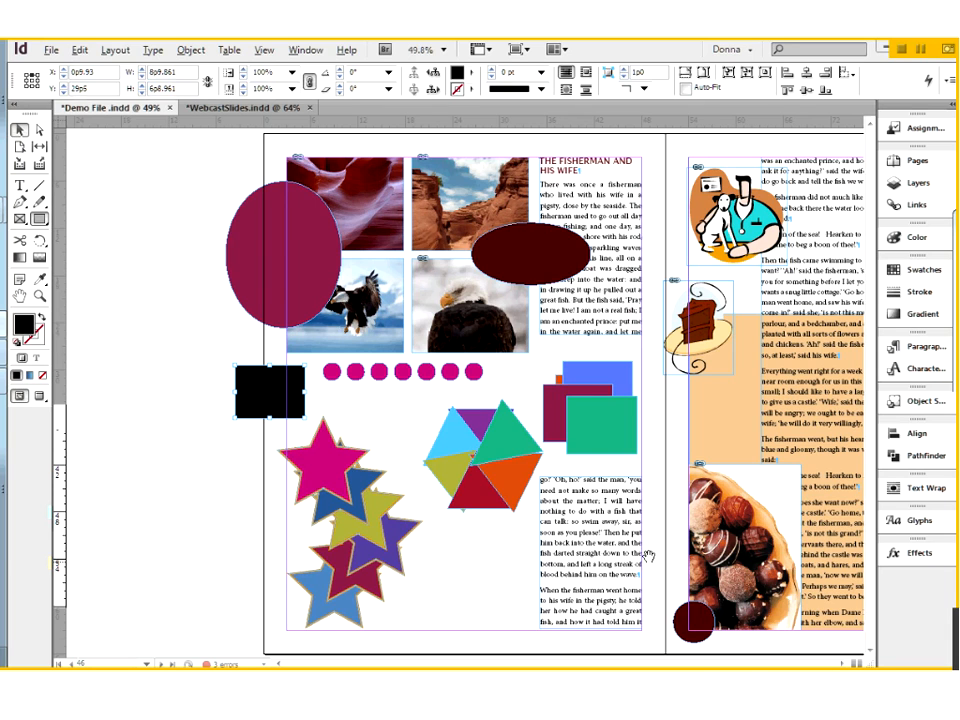
Step: Move the cake picture left over the neighbouring text column and back right across the inner page edge, to about X 55p7
drag(648, 556, 284, 576)
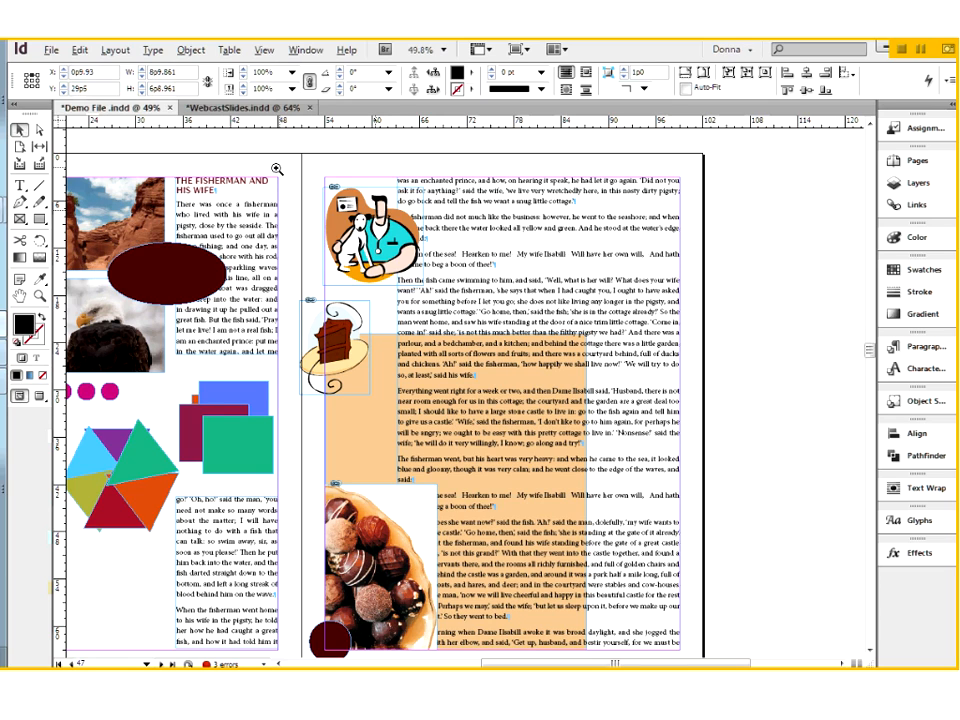
drag(269, 168, 470, 428)
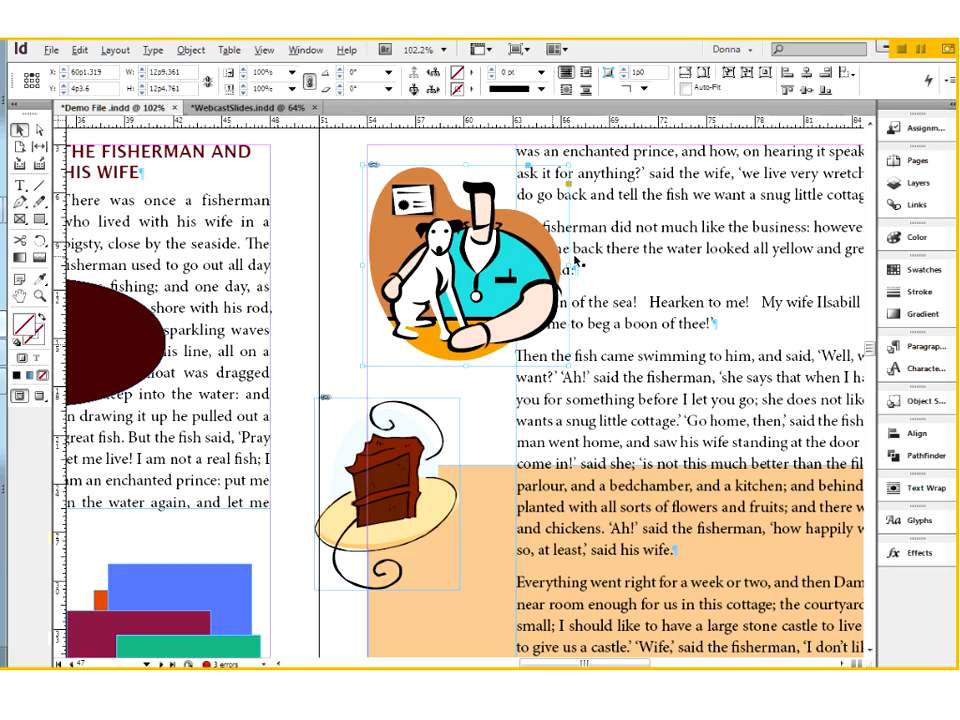
drag(478, 532, 477, 453)
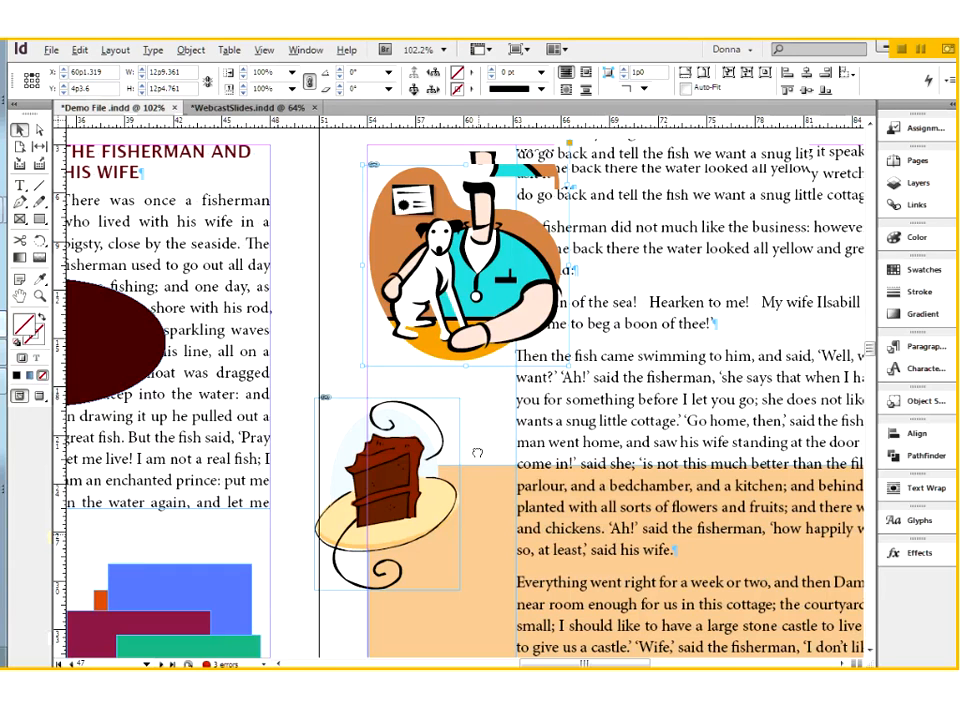
drag(478, 453, 305, 274)
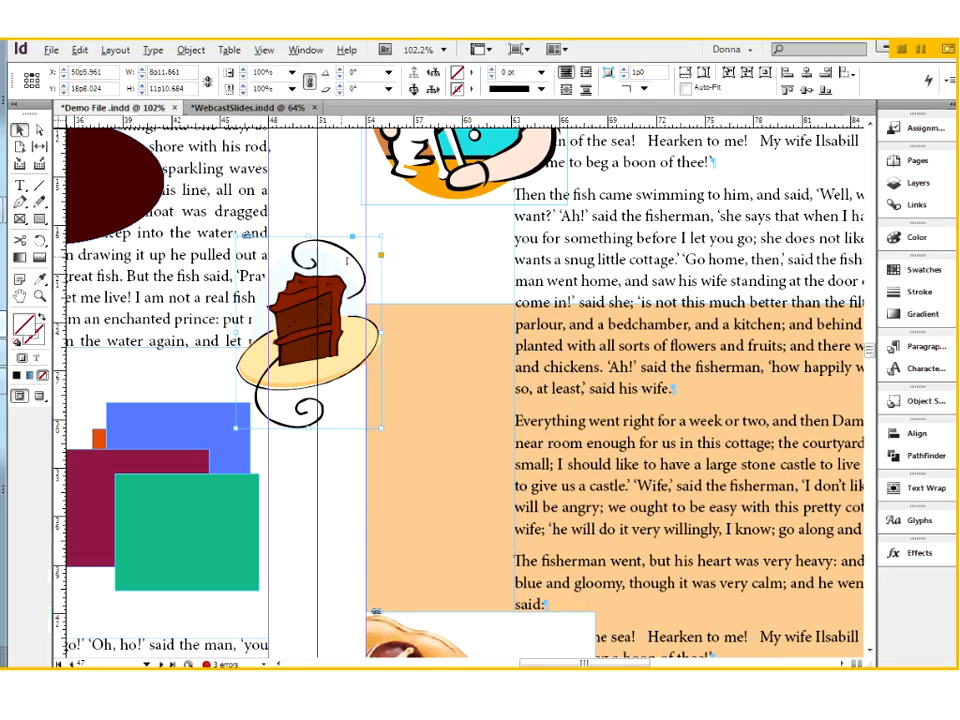
drag(346, 256, 420, 258)
drag(430, 252, 439, 258)
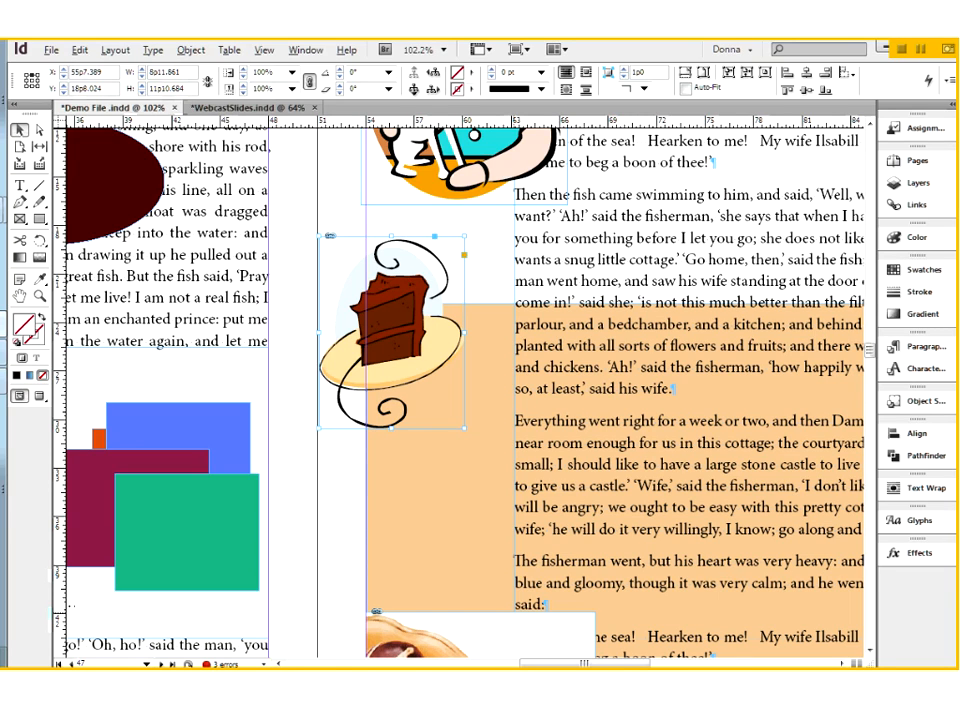
Step: Move the dark circle at the chocolate photo's lower corner slightly left and down, to about X 54p0.5 and Y 59p7
scroll(460, 400, down, 5)
drag(317, 585, 305, 590)
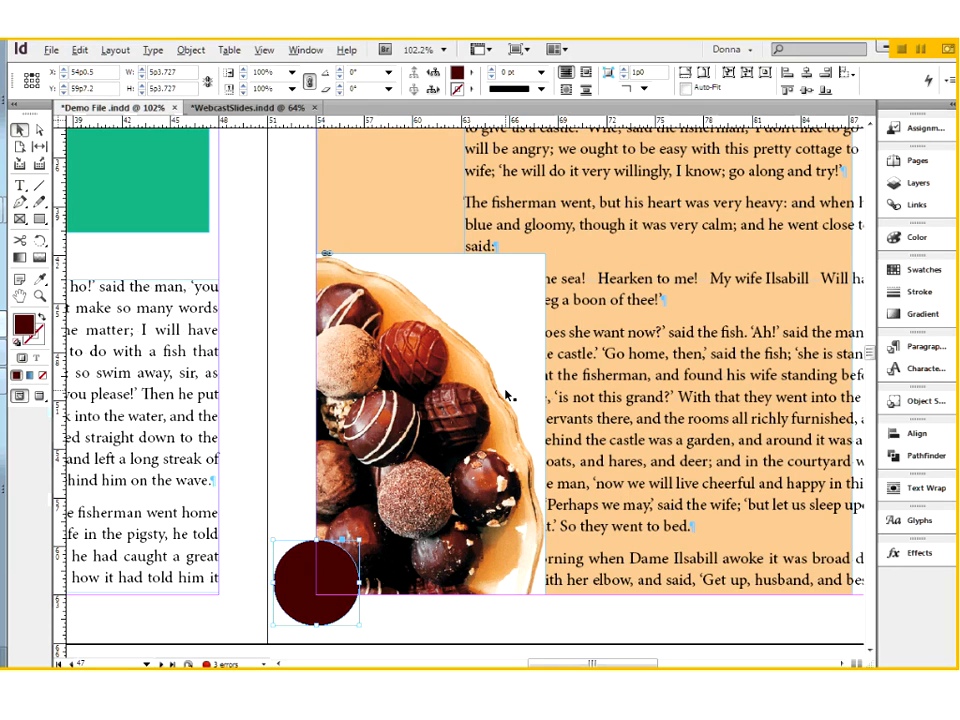
Step: Apply a clipping path of type Detect Edges to the chocolate photo, with Preview on
click(414, 306)
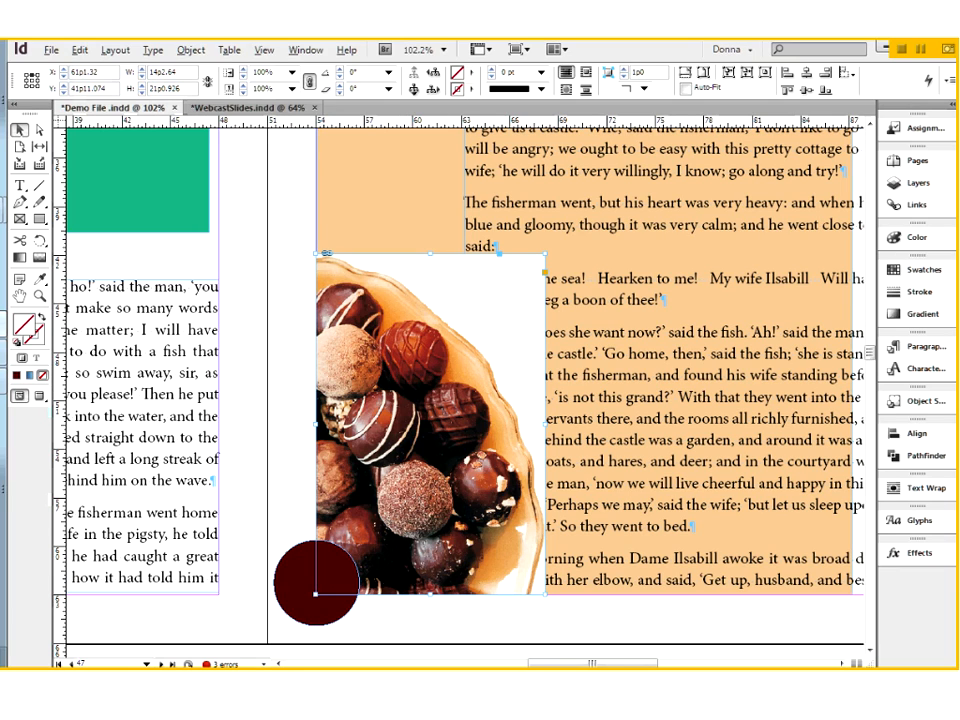
click(191, 52)
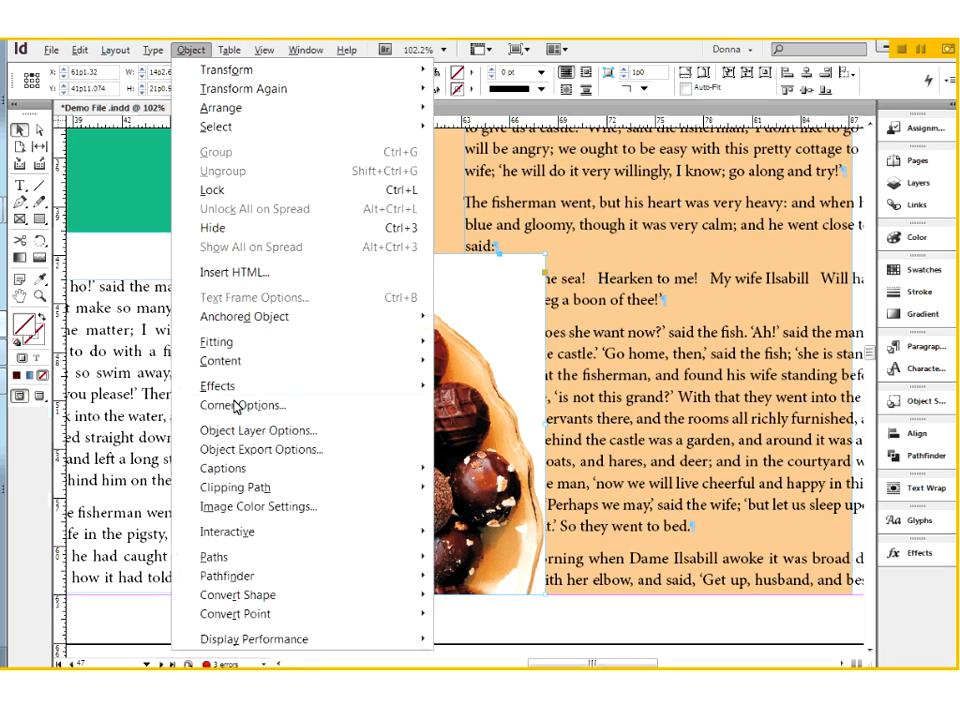
mouse_move(237, 489)
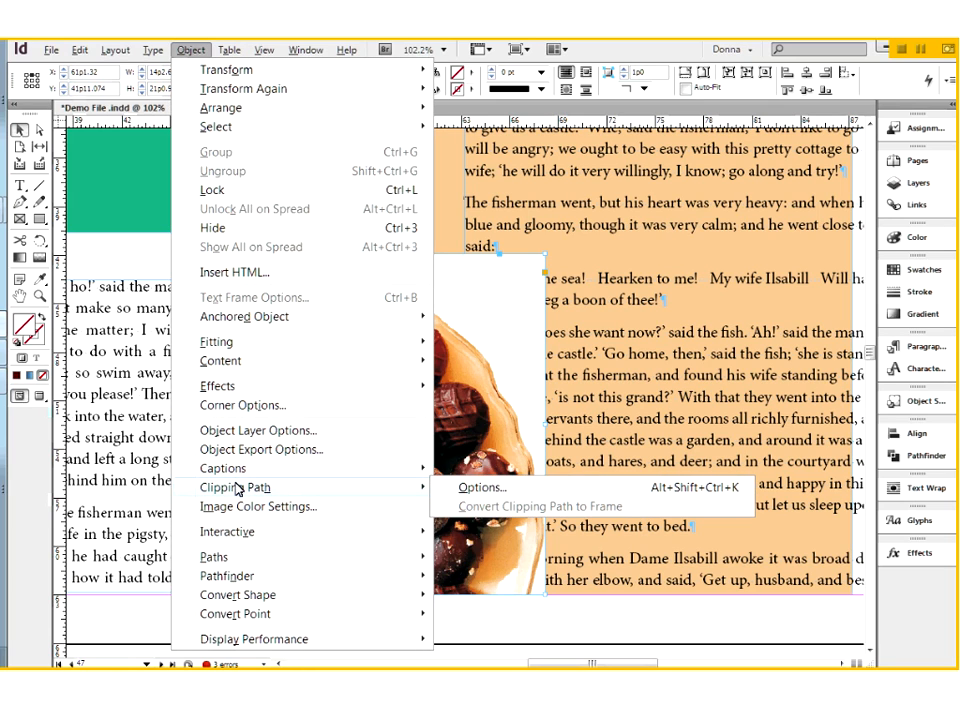
click(484, 489)
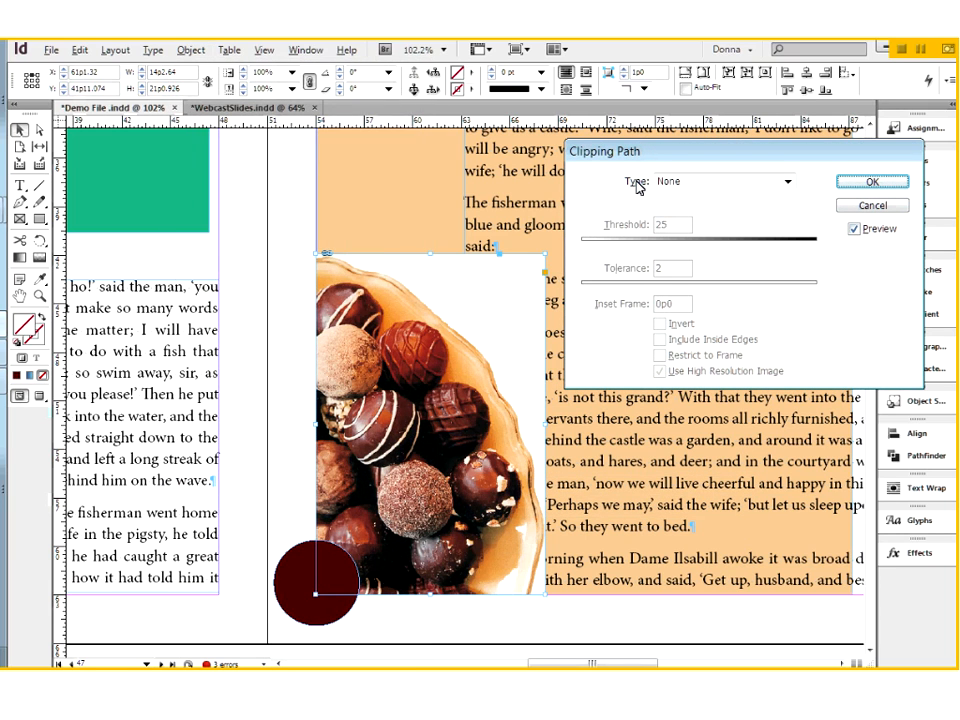
click(788, 184)
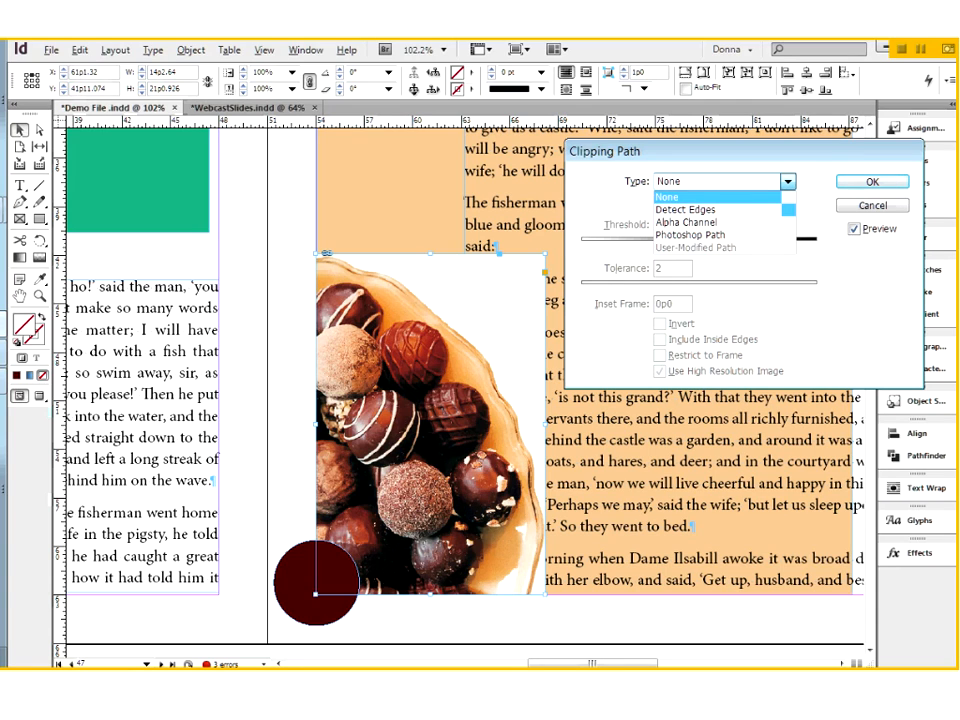
click(740, 216)
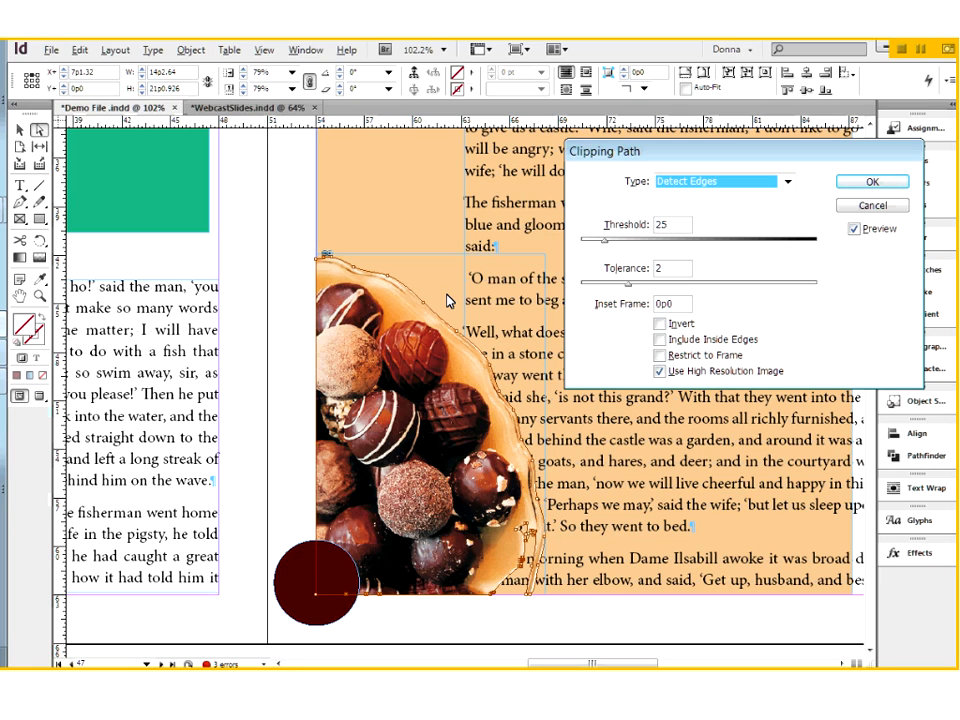
Step: Try clipping path thresholds of 7, 52, 0 and 10 on the chocolate photo, settle on 5 and apply the path
mouse_move(606, 245)
mouse_down()
mouse_move(630, 246)
mouse_move(594, 246)
mouse_up()
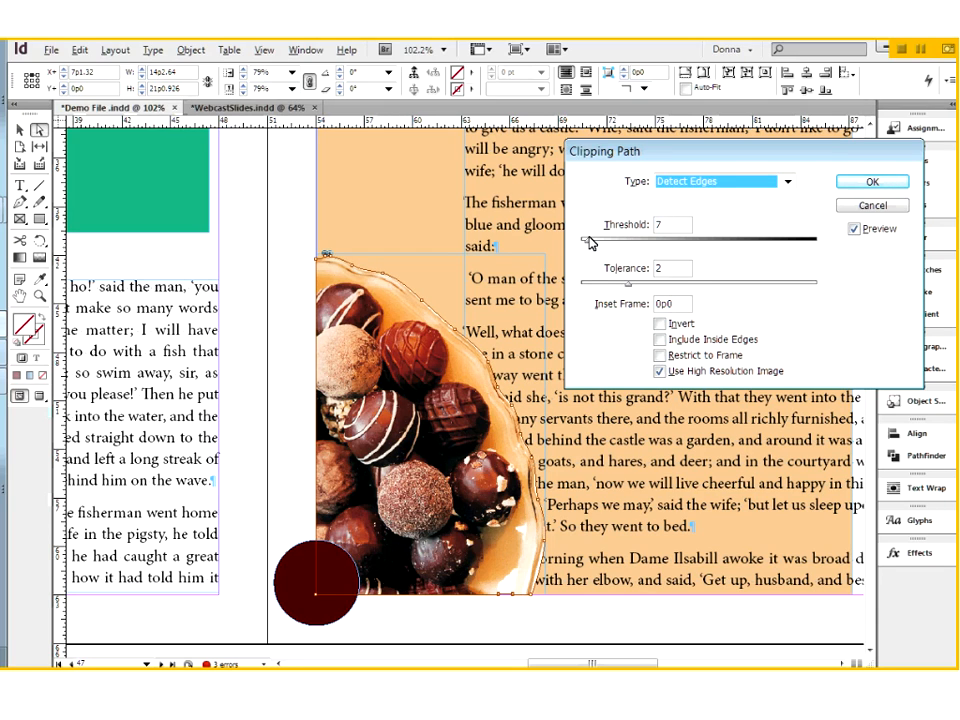
drag(590, 243, 630, 244)
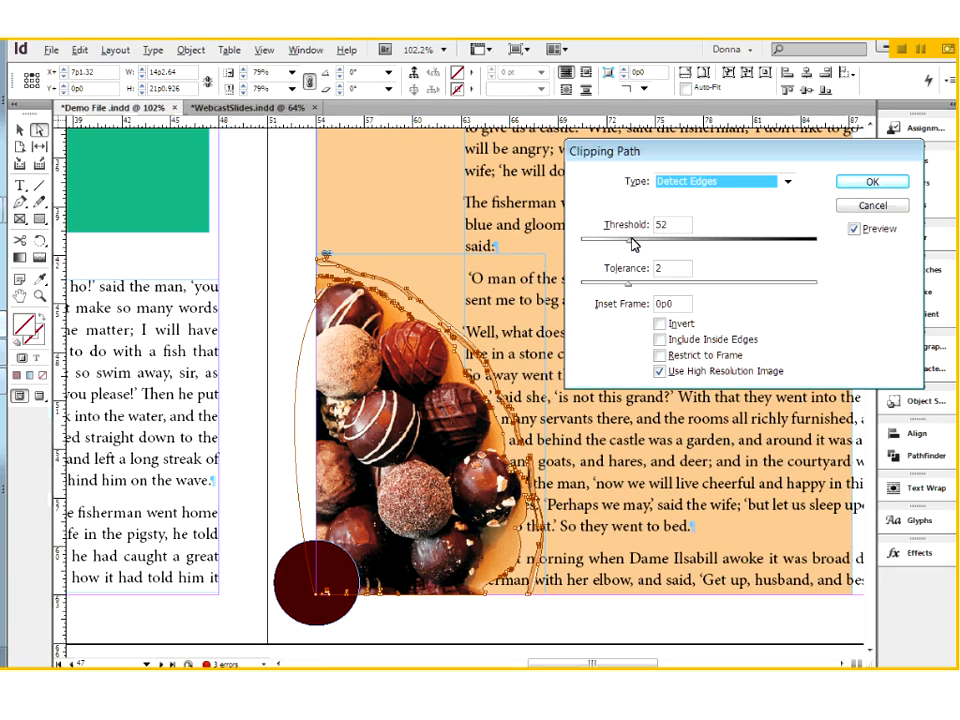
drag(631, 241, 582, 242)
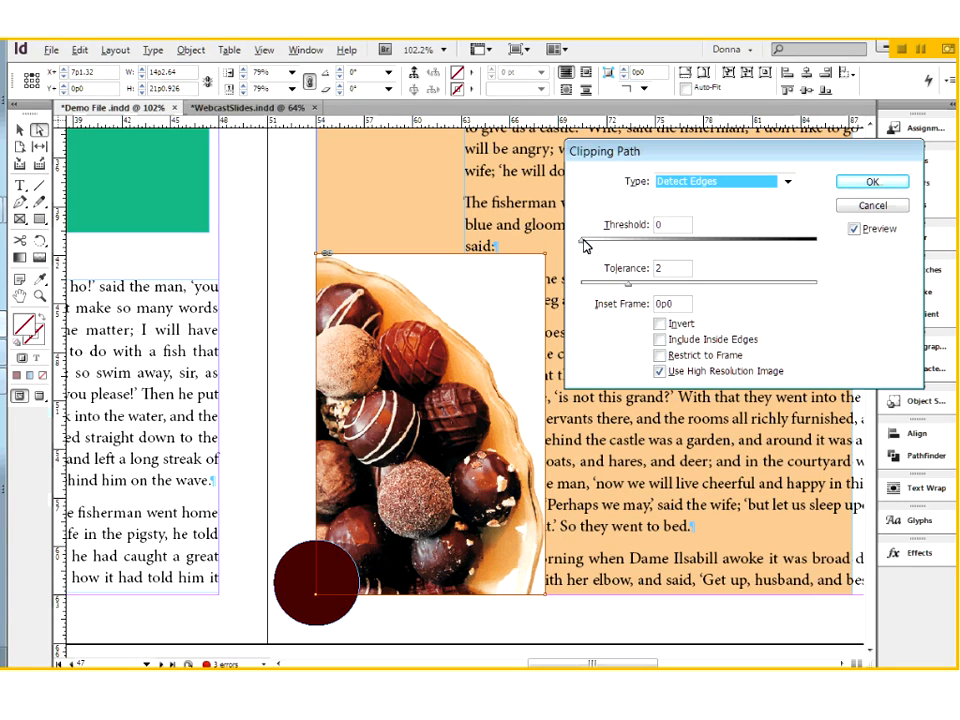
drag(586, 243, 592, 242)
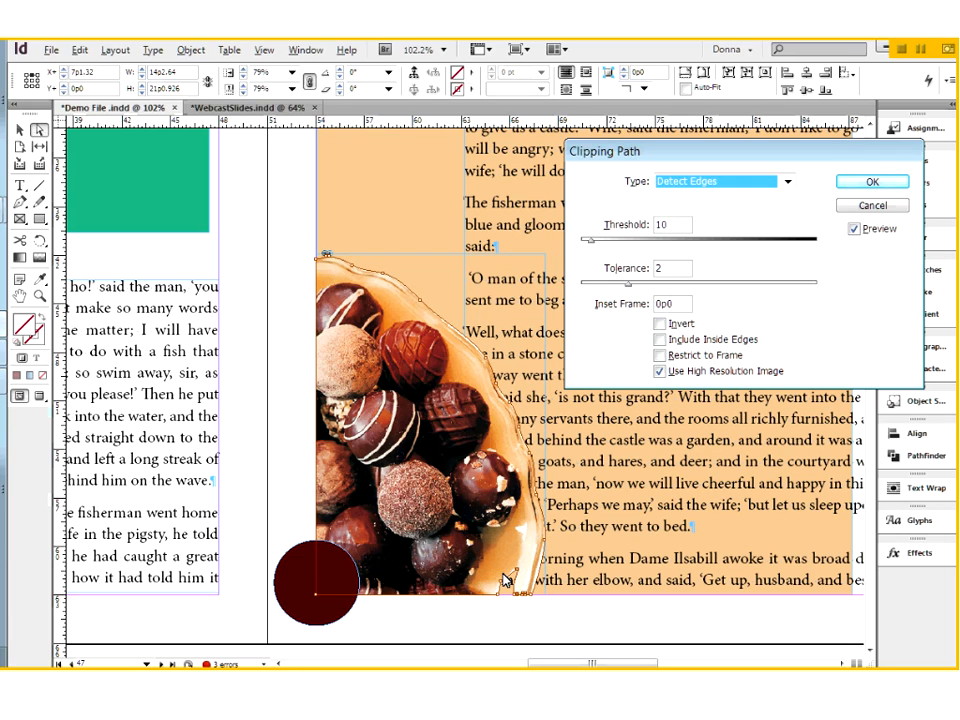
drag(592, 243, 587, 244)
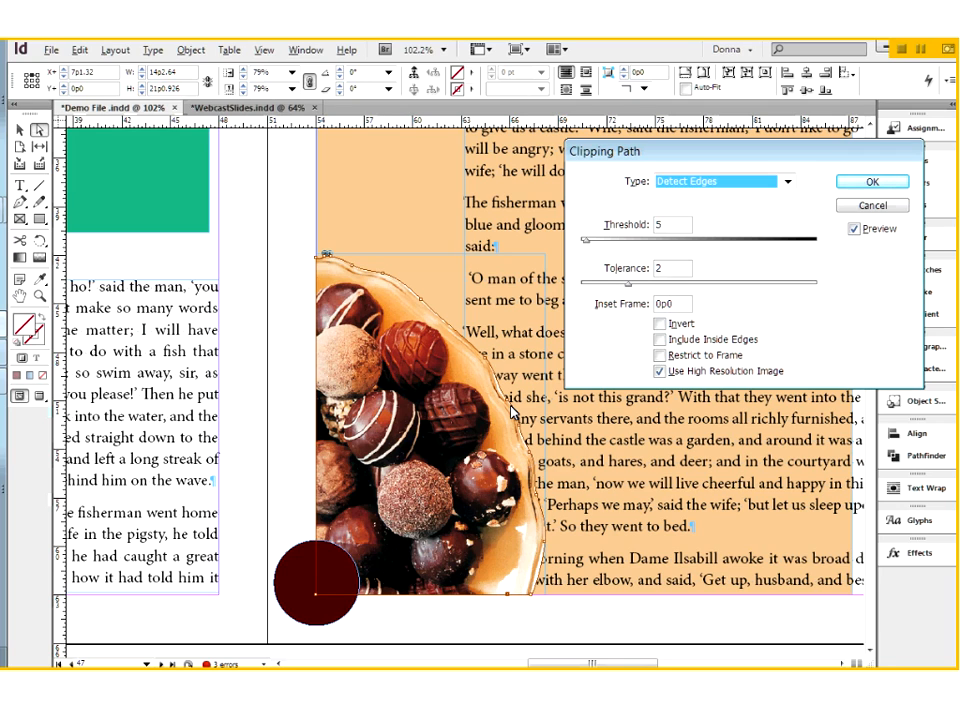
click(876, 184)
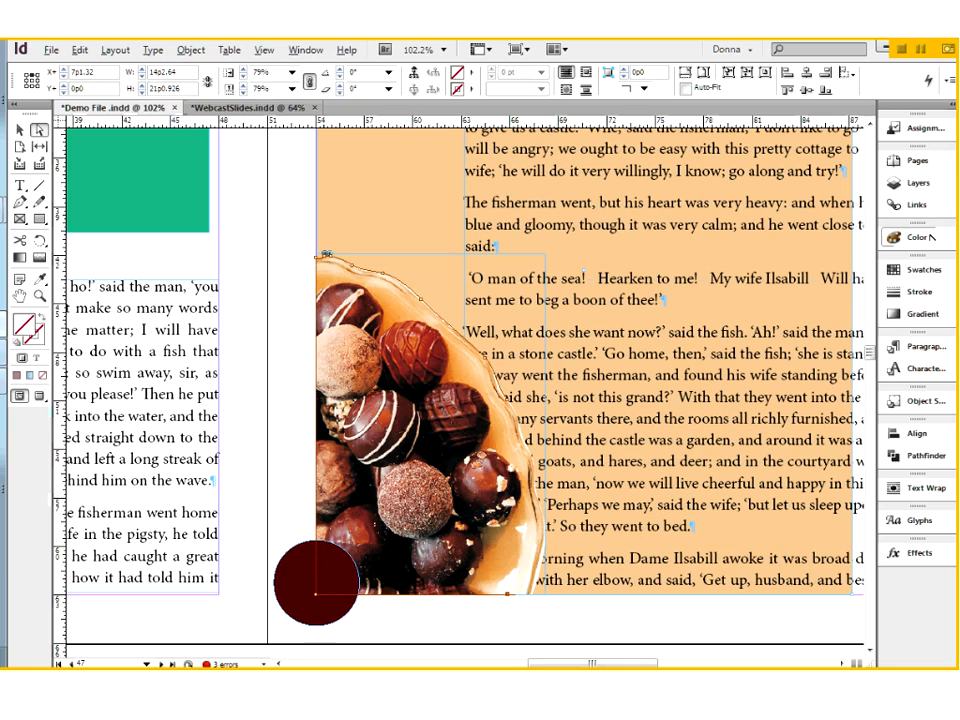
Step: Try a medium blue fill on the orange rectangle behind the chocolate photo, settle on a light blue swatch, and deselect everything
click(583, 271)
click(917, 269)
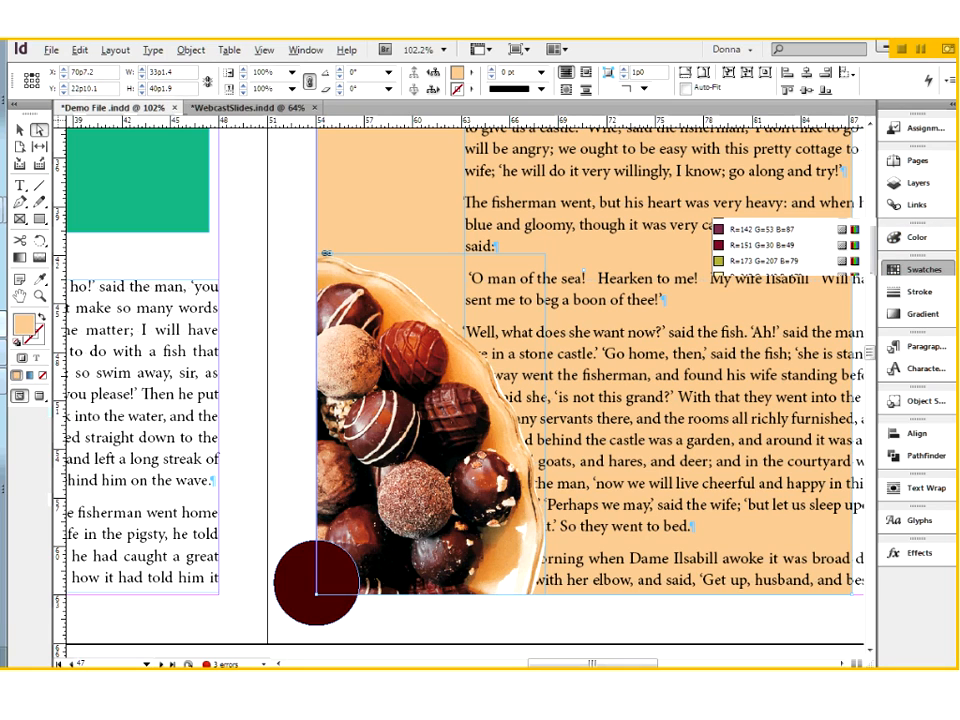
click(722, 407)
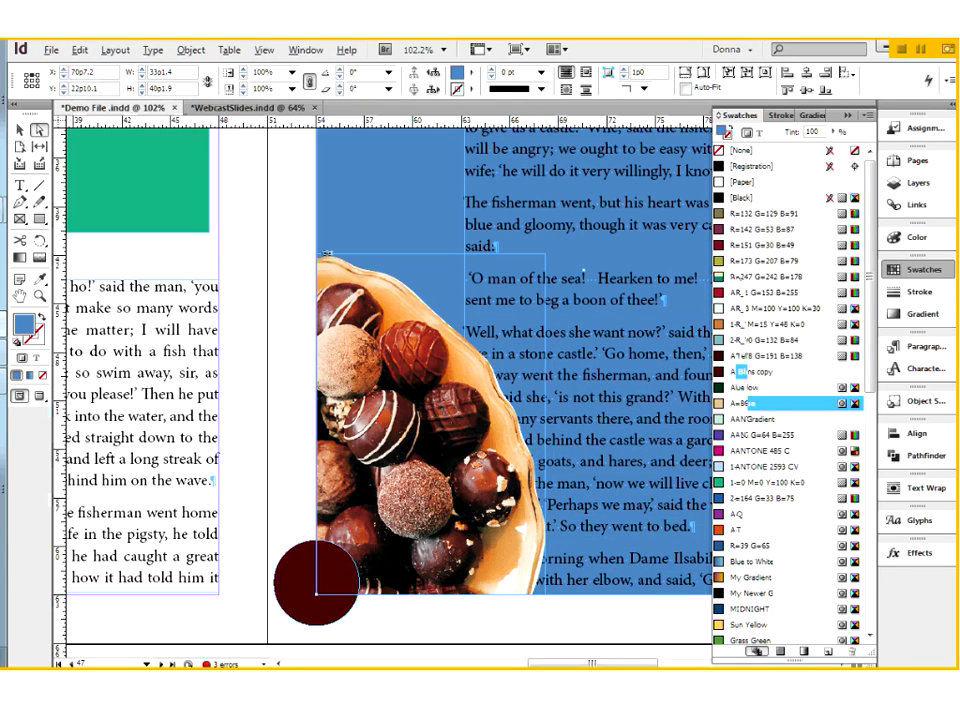
scroll(725, 473, down, 5)
click(724, 470)
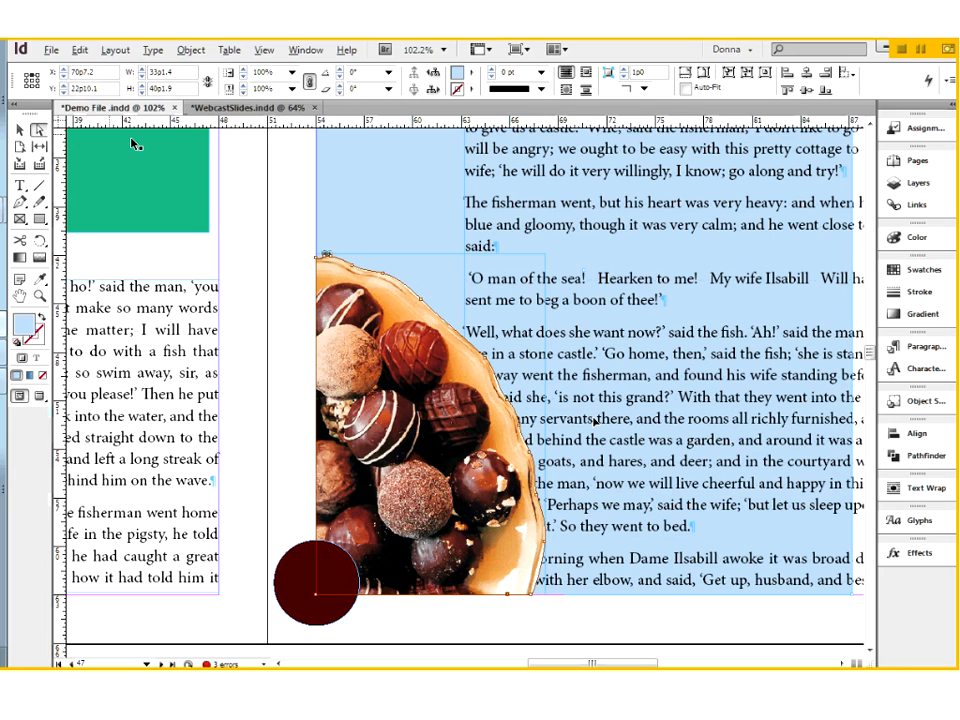
click(280, 214)
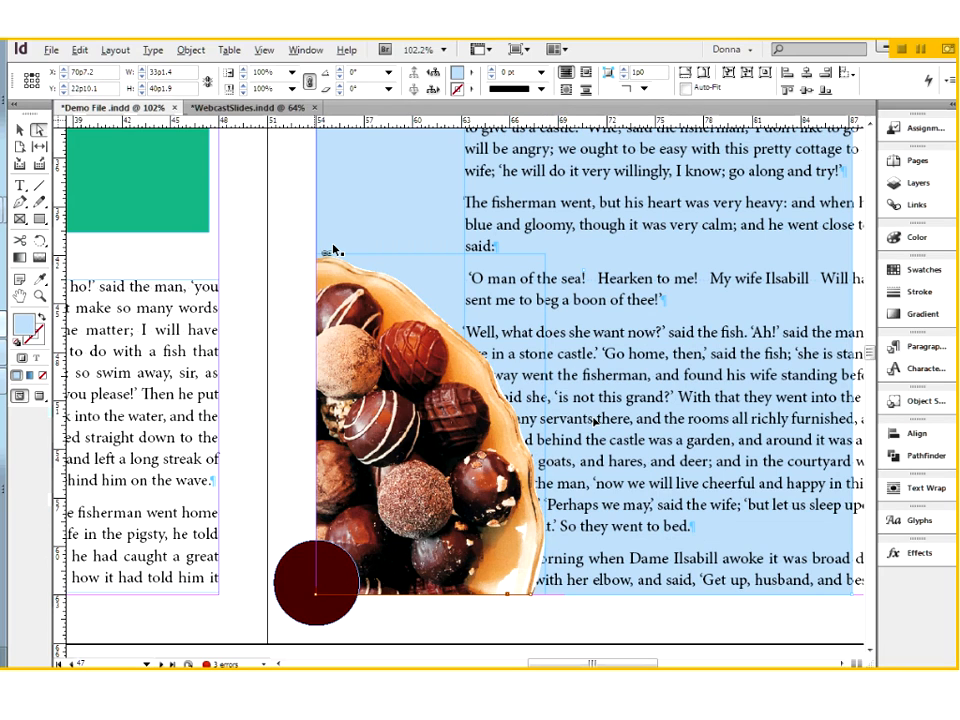
key(ctrl+shift+a)
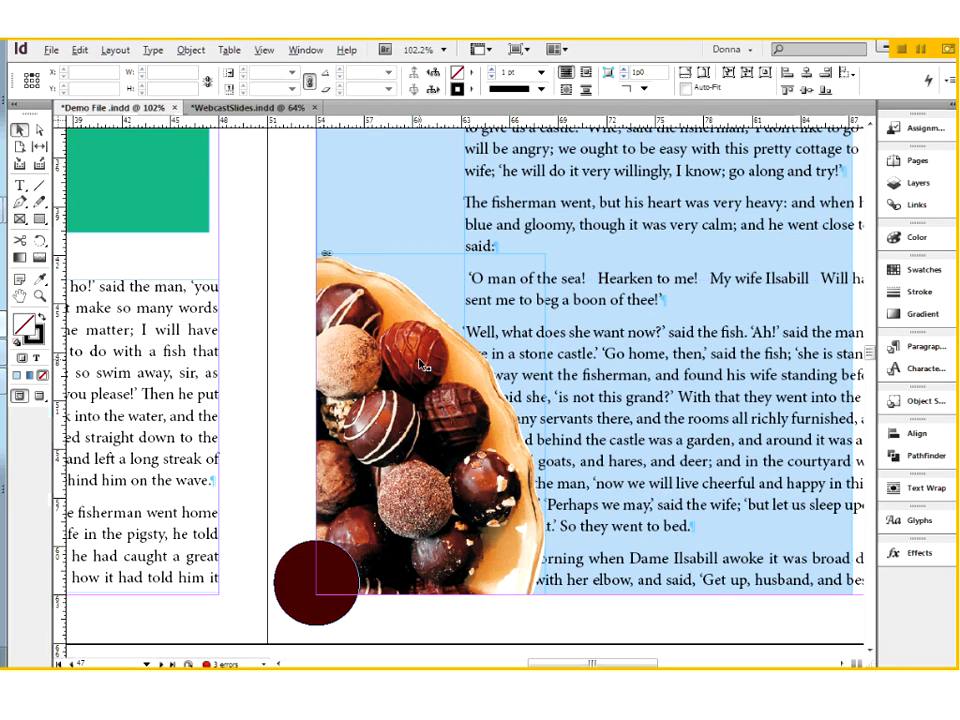
Step: Wrap the text around the chocolate photo's object shape with contour type Same as Clipping, and increase the wrap offset
click(38, 130)
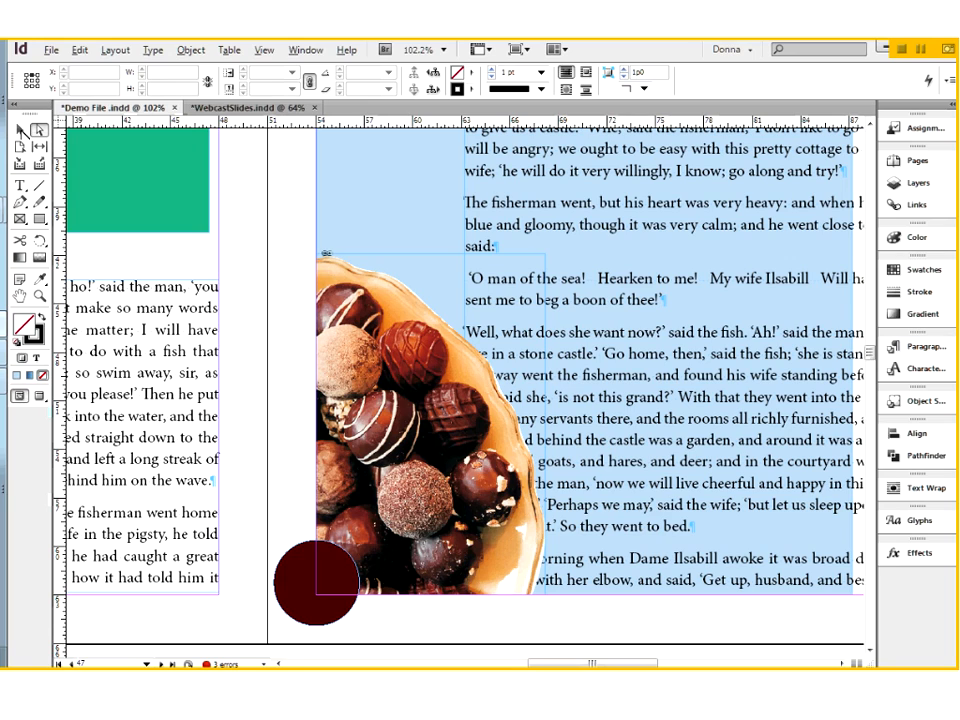
click(20, 130)
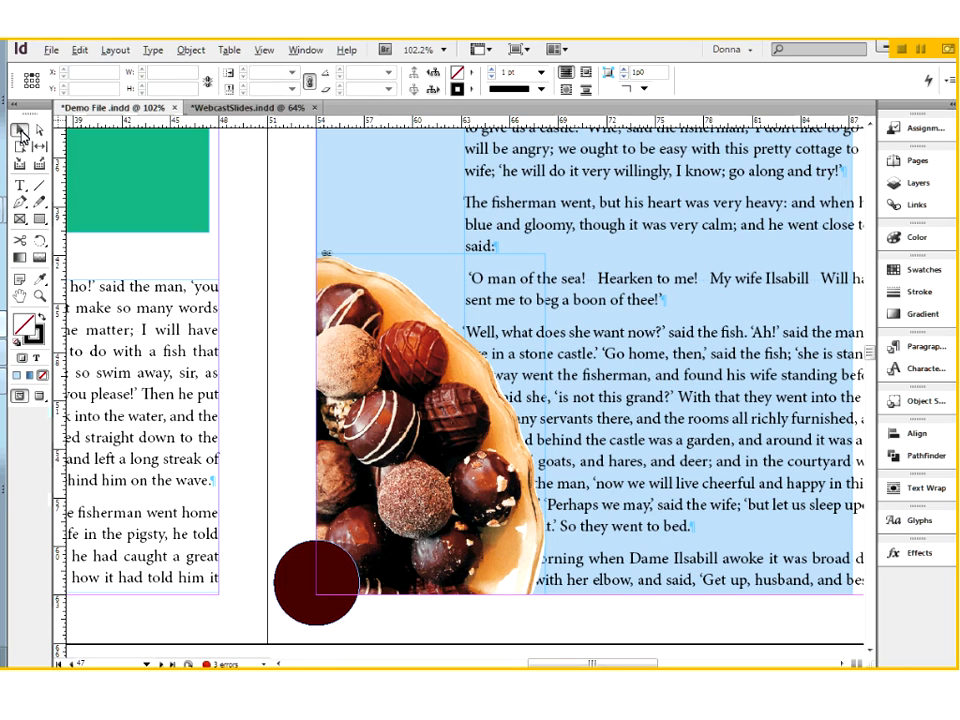
click(392, 302)
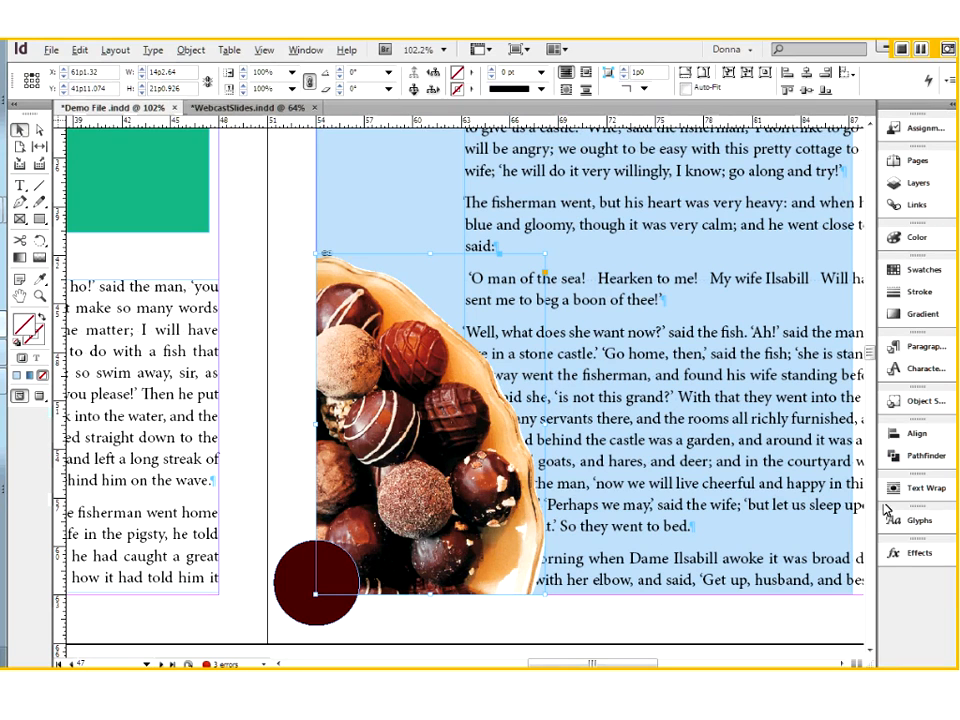
click(921, 489)
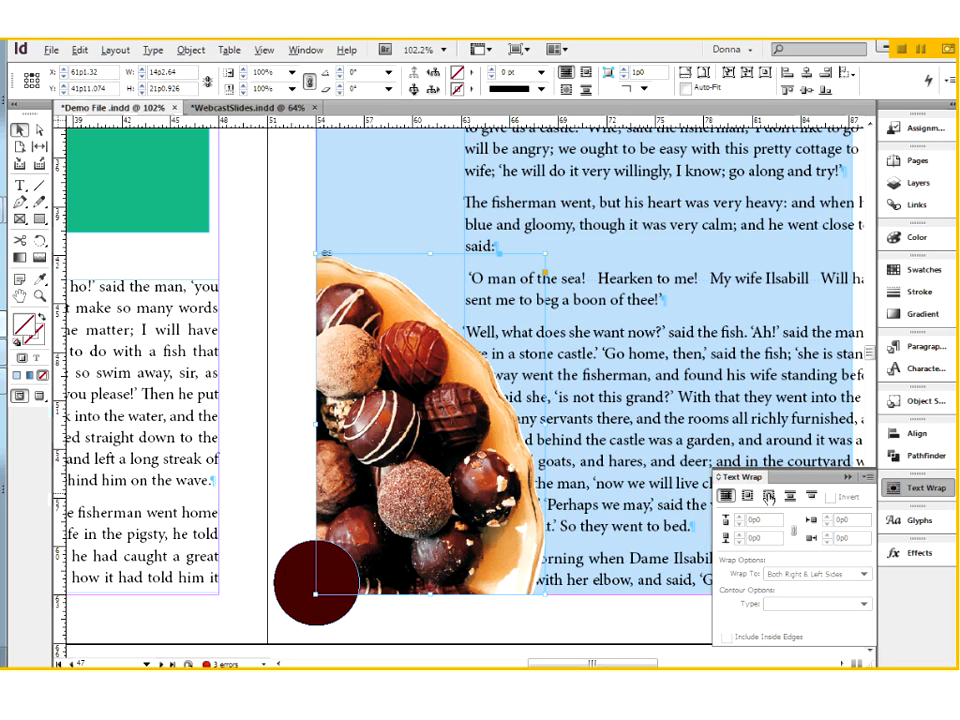
click(768, 497)
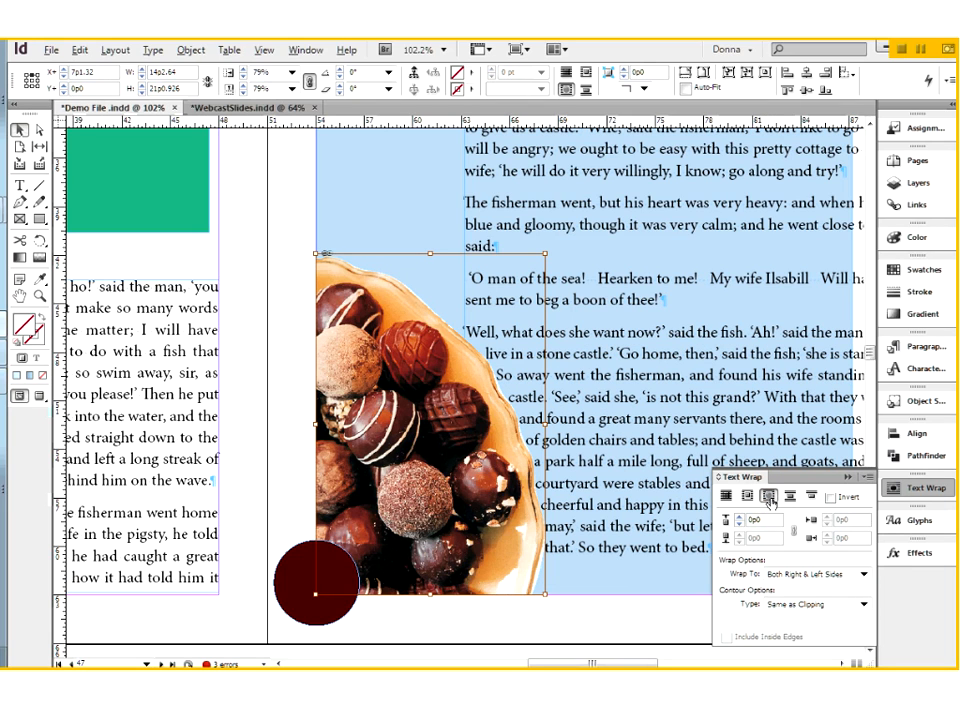
click(738, 516)
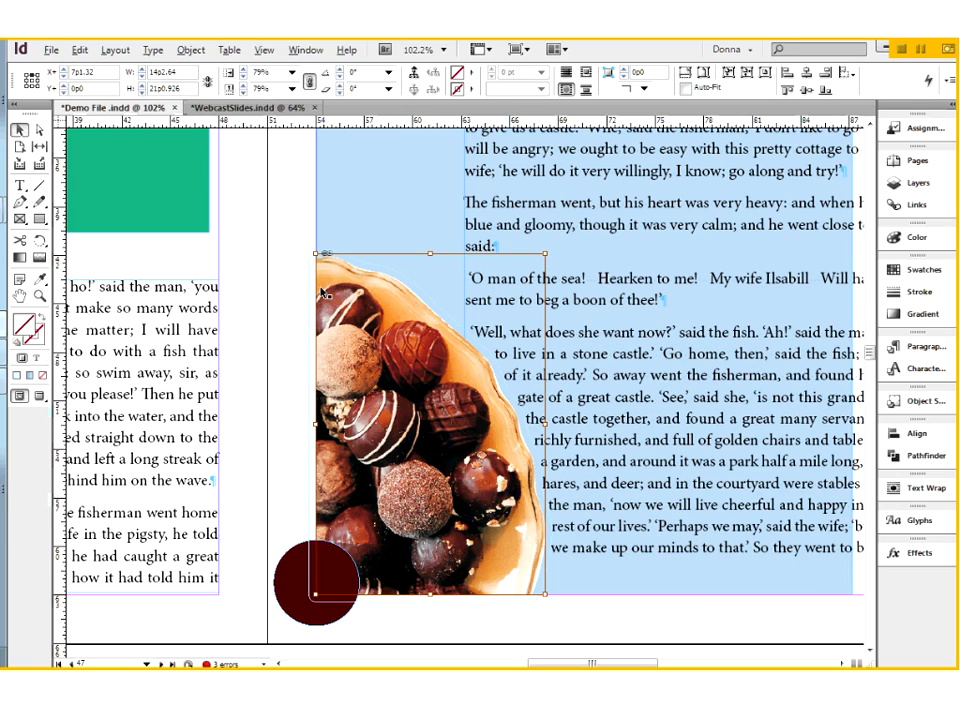
click(296, 266)
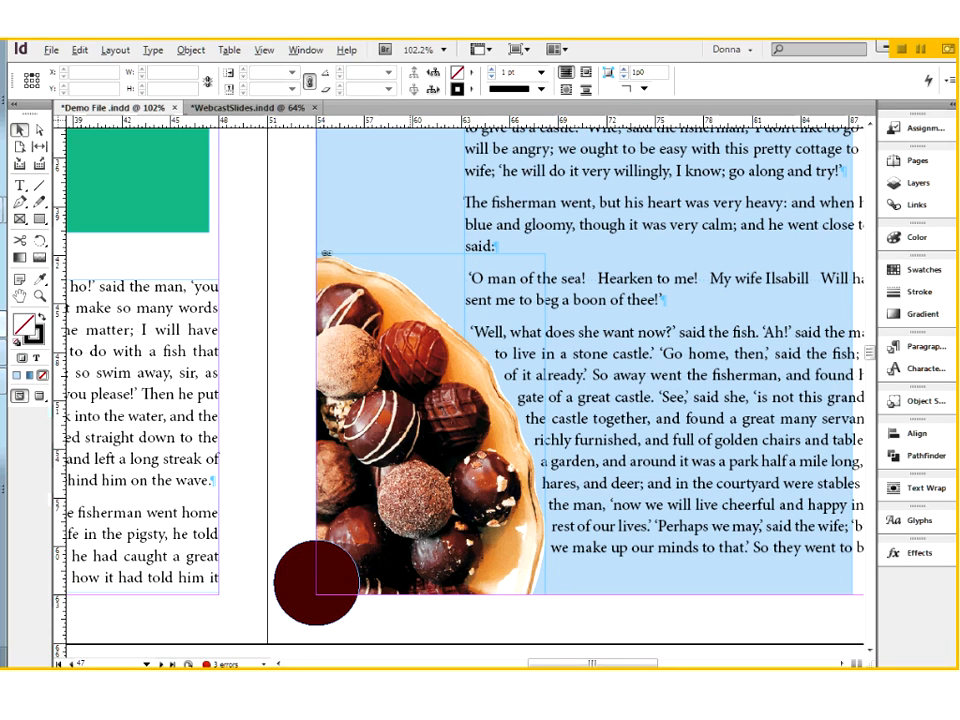
Step: Zoom out to about 49.8% and bring both pages of the spread into view
click(951, 658)
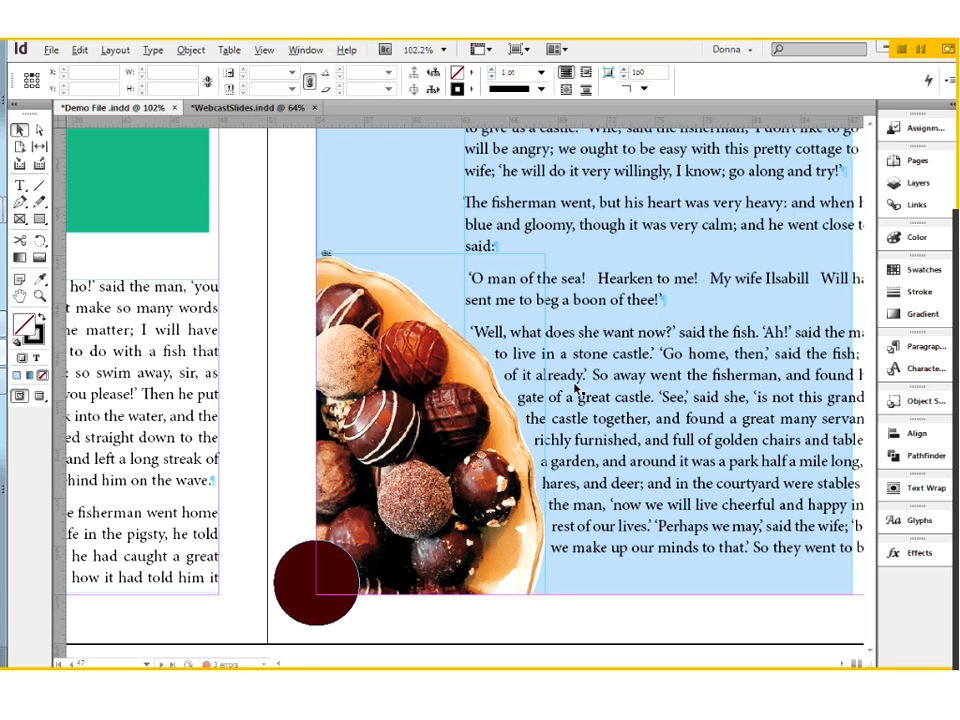
key(ctrl+0)
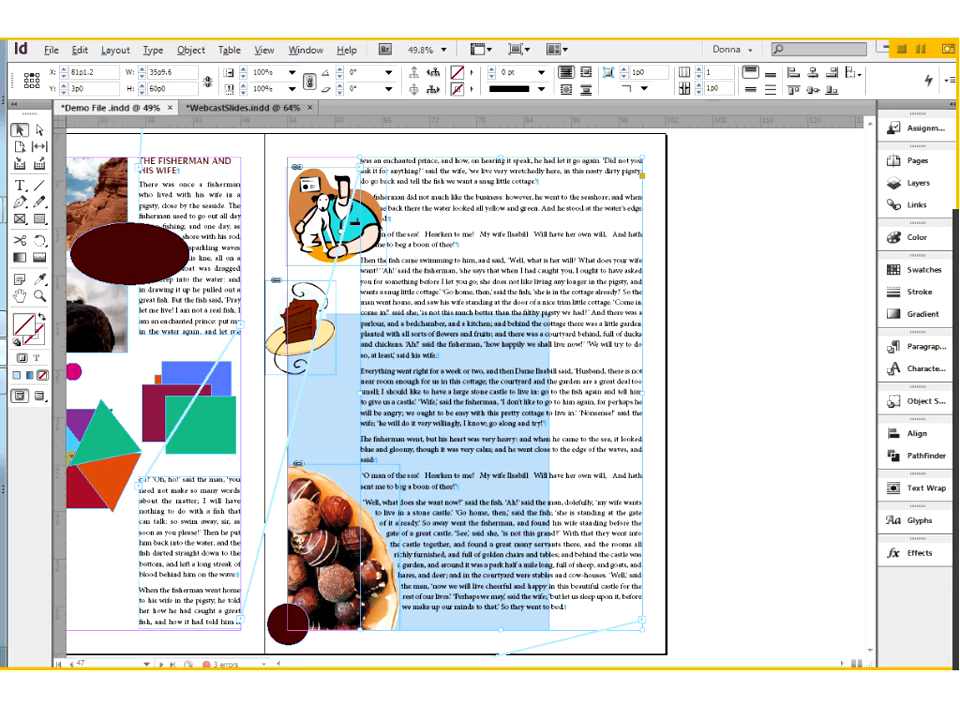
key(ctrl+r)
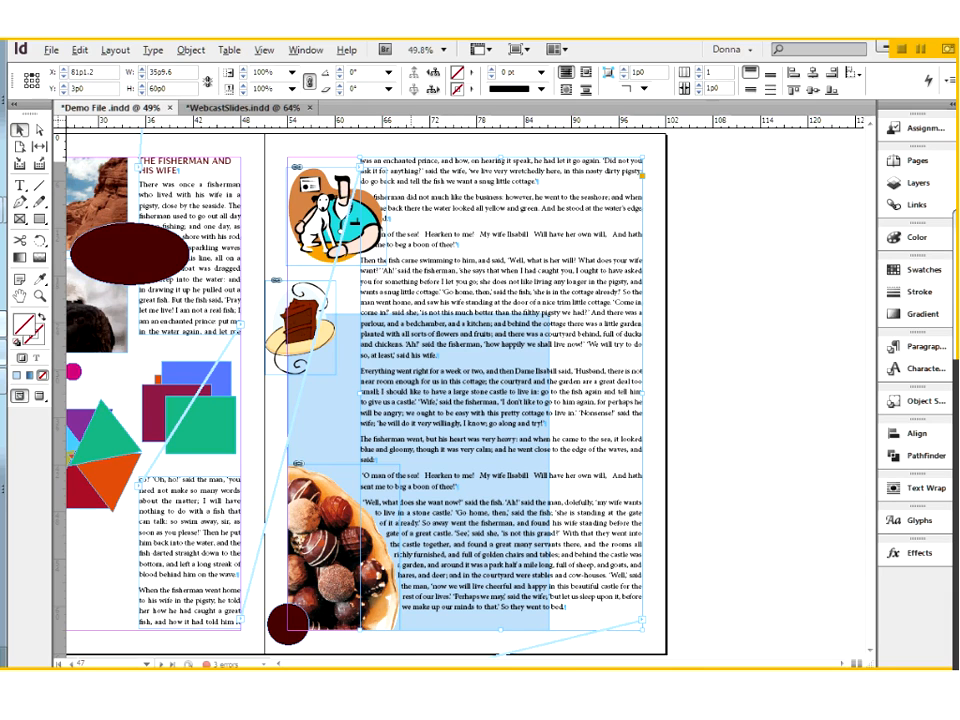
drag(485, 563, 668, 561)
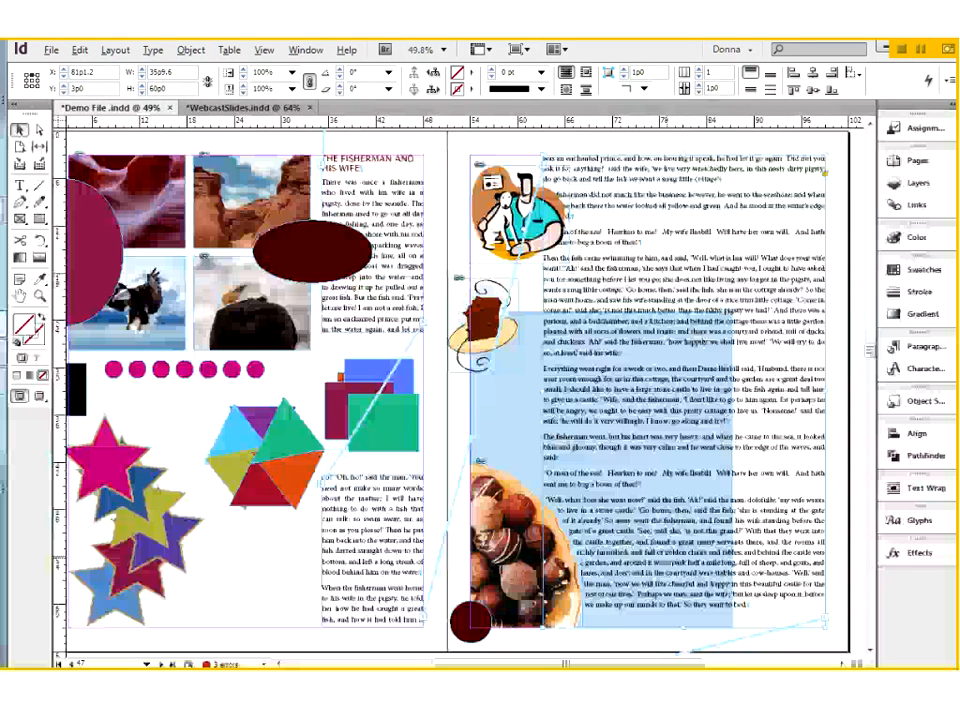